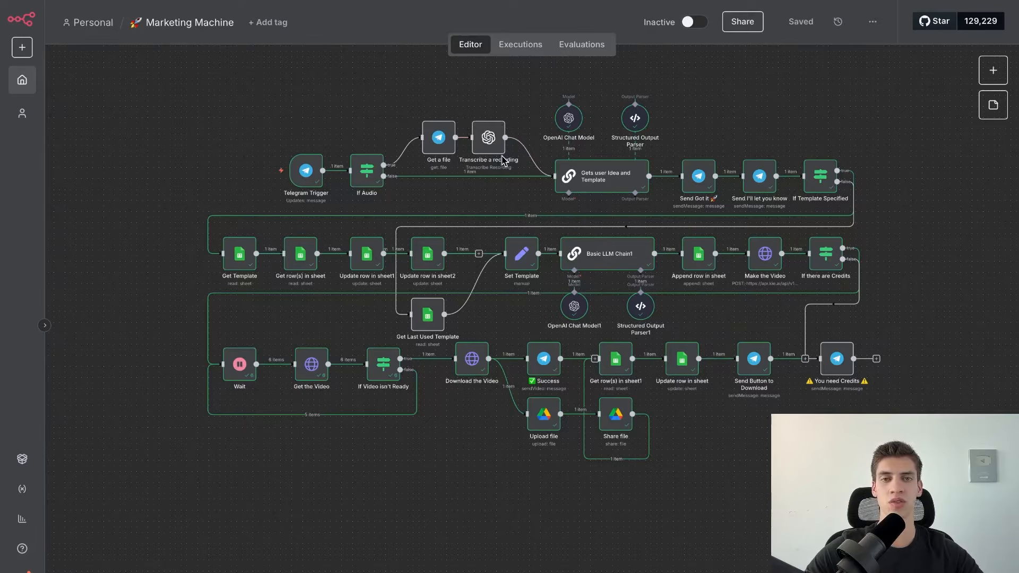
Inspect the output of the Gets user Idea and Template node, and return to the canvas
{"action": "left_click", "coordinate": [595, 183]}
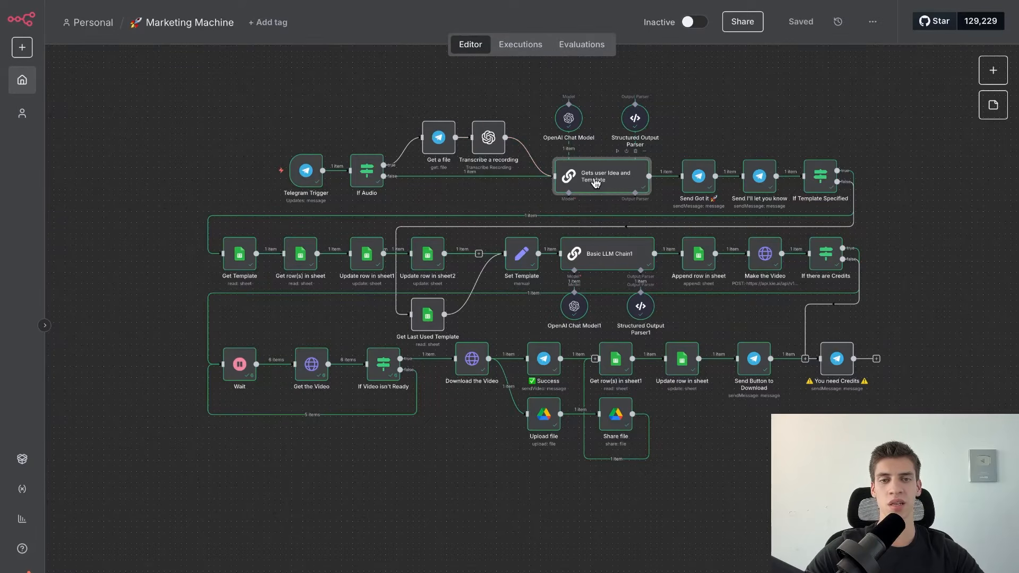
{"action": "double_click", "coordinate": [595, 183]}
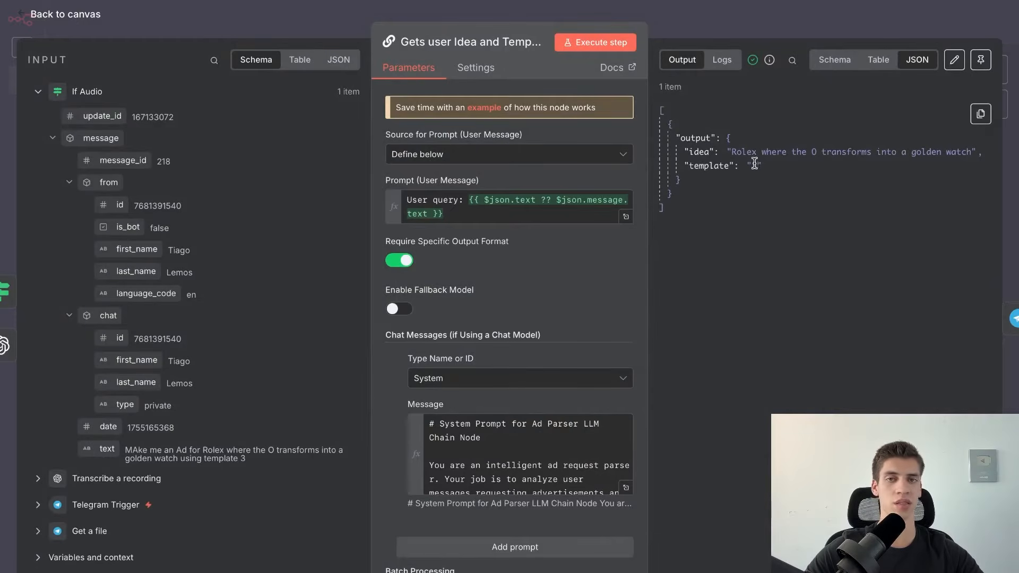
{"action": "left_click", "coordinate": [58, 13]}
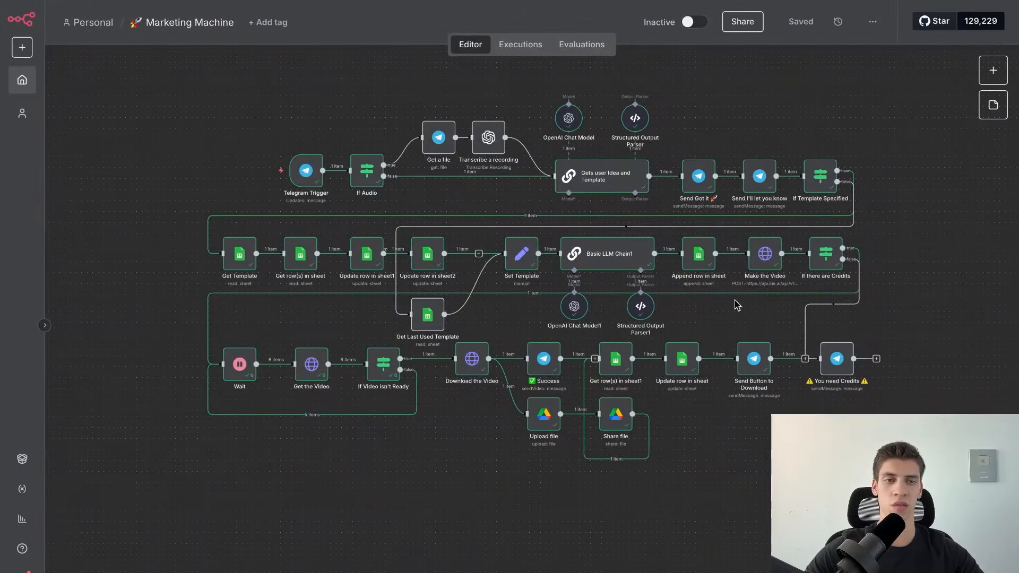
Inspect the If Template Specified node's condition and its False Branch output, and return to the canvas
{"action": "double_click", "coordinate": [820, 175]}
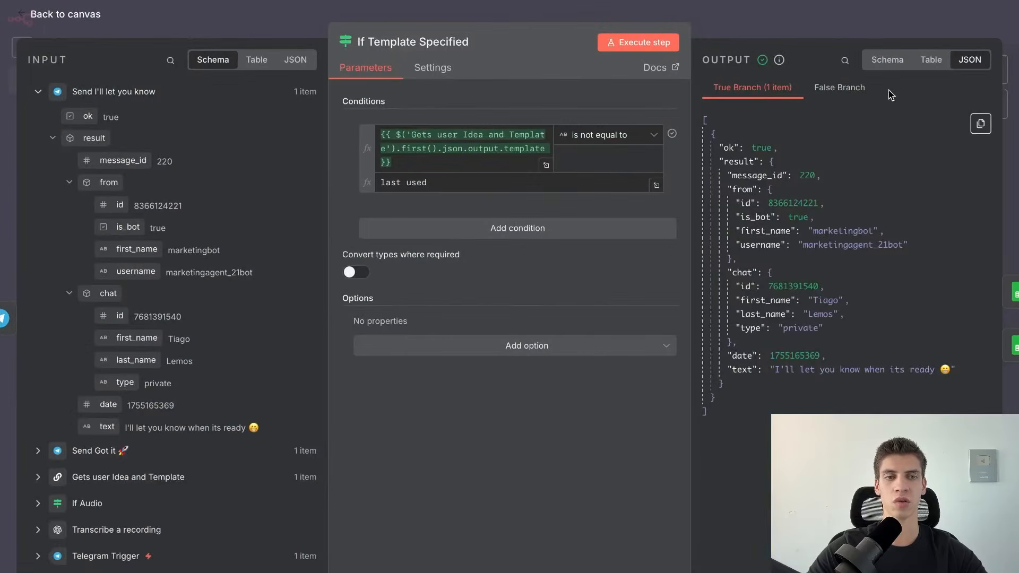
{"action": "left_click", "coordinate": [861, 89]}
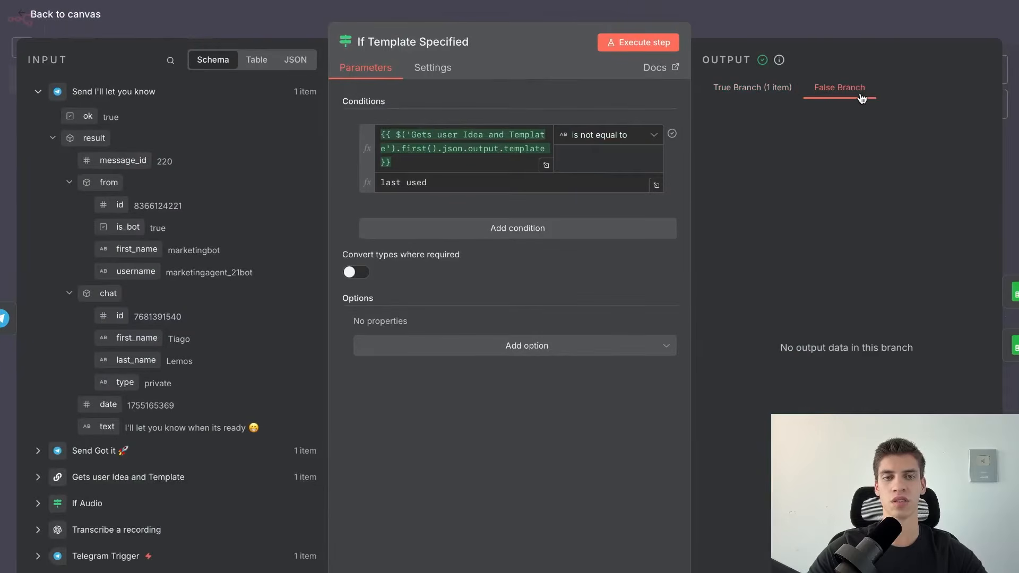
{"action": "left_click", "coordinate": [76, 22]}
Point out the Google Sheets template nodes on the canvas and check the Last Used marker in the Marketing Agent spreadsheet's Templates table
{"action": "left_click_drag", "start_coordinate": [143, 209], "coordinate": [463, 340]}
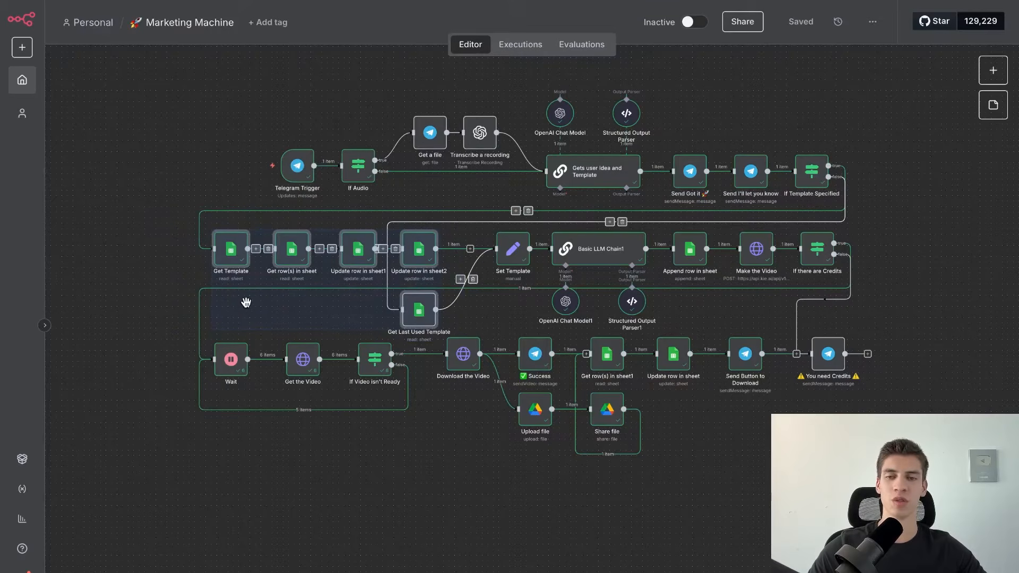
{"action": "left_click", "coordinate": [169, 283]}
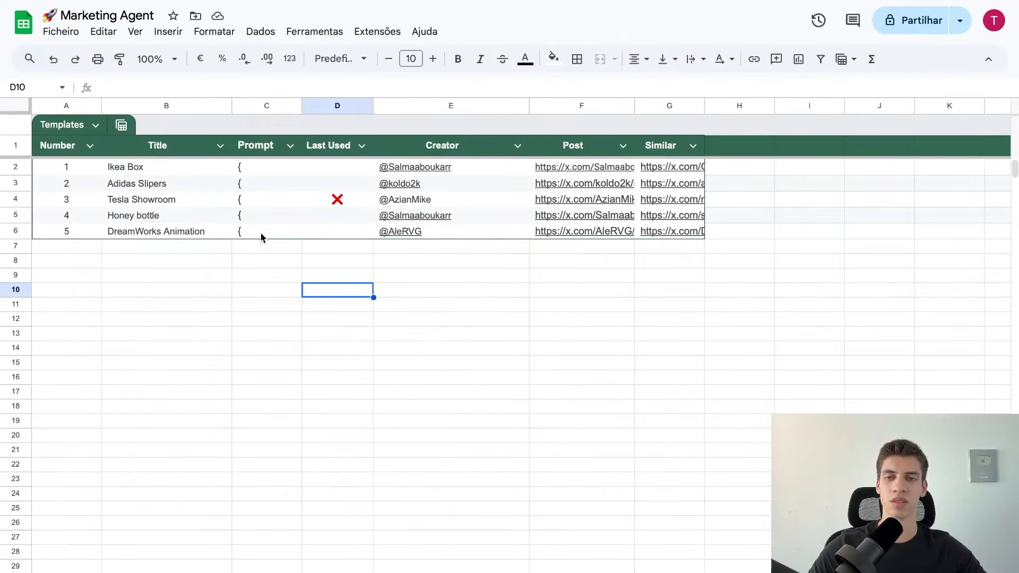
{"action": "left_click", "coordinate": [330, 201]}
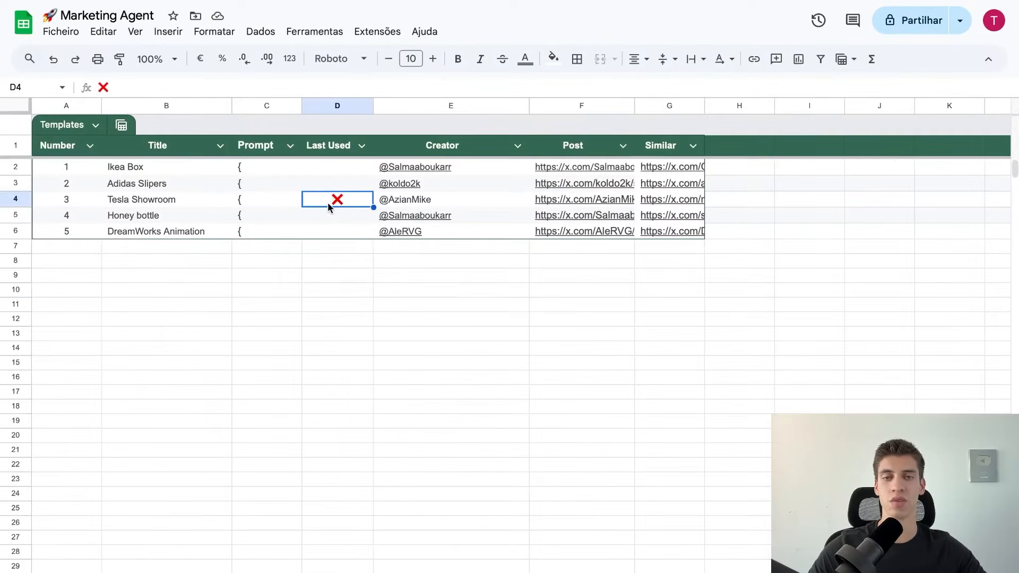
{"action": "left_click", "coordinate": [349, 282]}
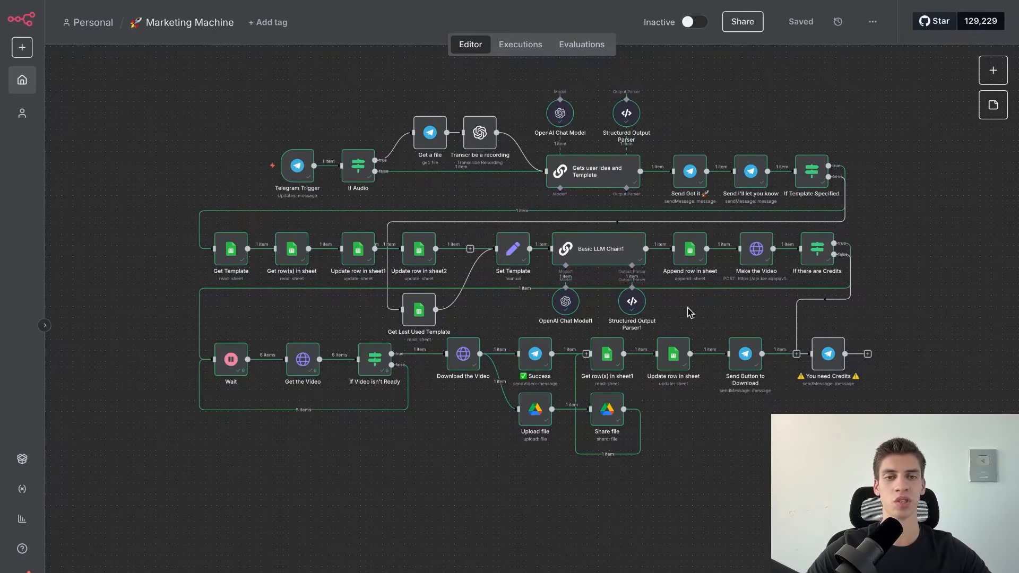
Review the most recent entries of the Videos table in the Marketing Agent spreadsheet, and return to the n8n workflow
{"action": "key", "text": "ctrl+Left"}
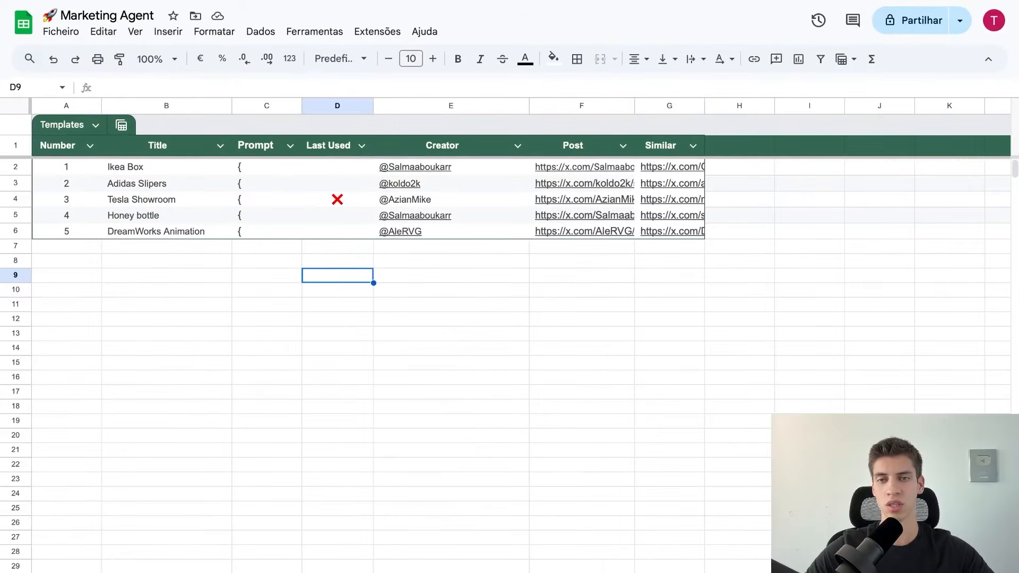
{"action": "left_click", "coordinate": [165, 572]}
{"action": "scroll", "coordinate": [194, 393], "scroll_direction": "down", "scroll_amount": 3}
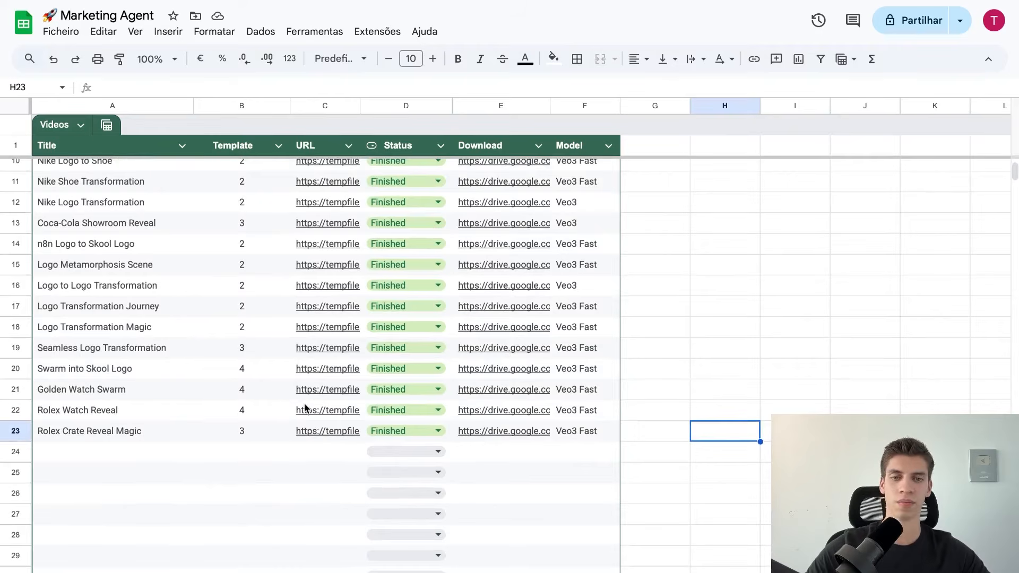
{"action": "key", "text": "ctrl+Right"}
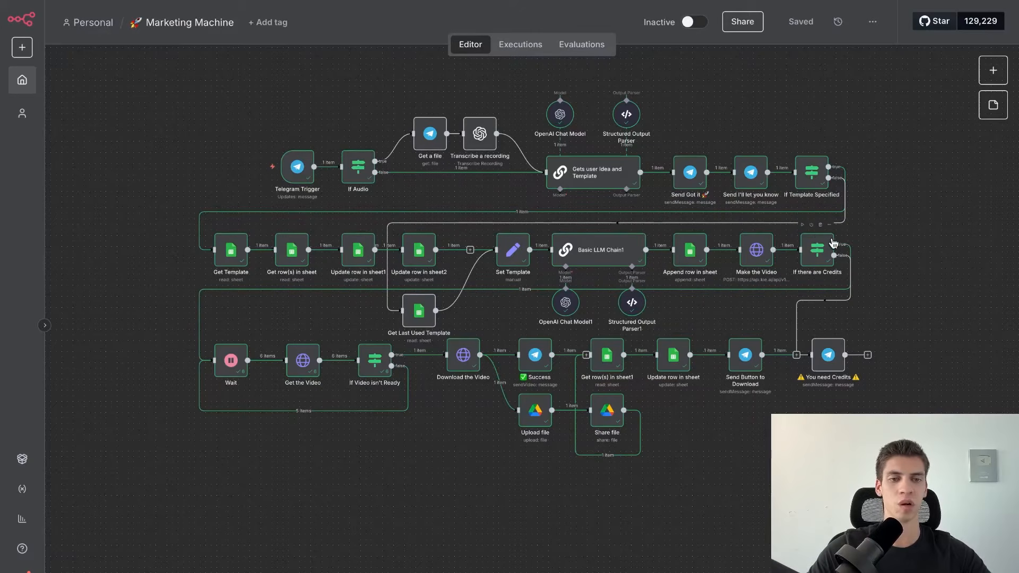
Inspect the message settings of the You need Credits node, and return to the canvas
{"action": "double_click", "coordinate": [828, 356]}
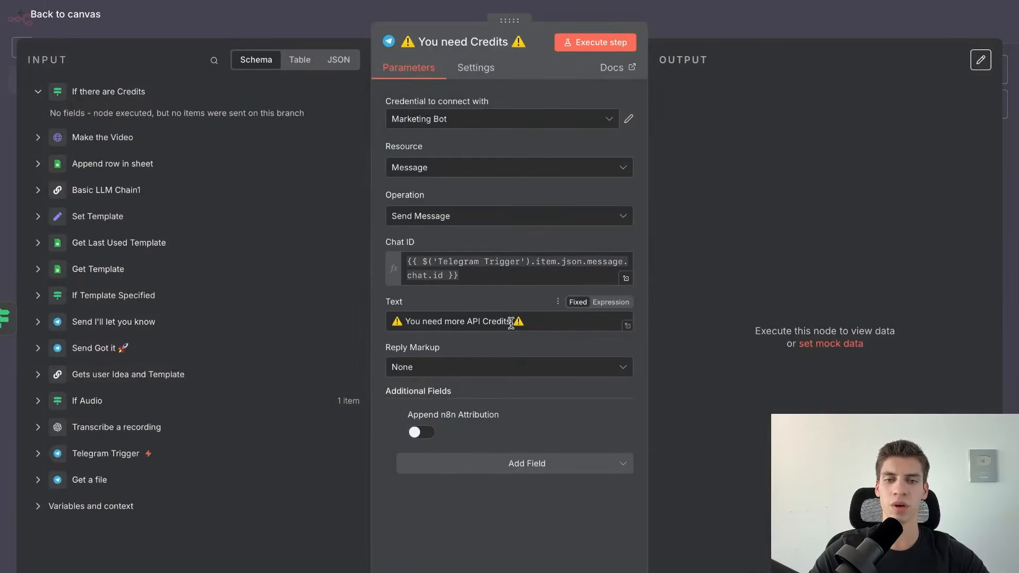
{"action": "left_click", "coordinate": [76, 23]}
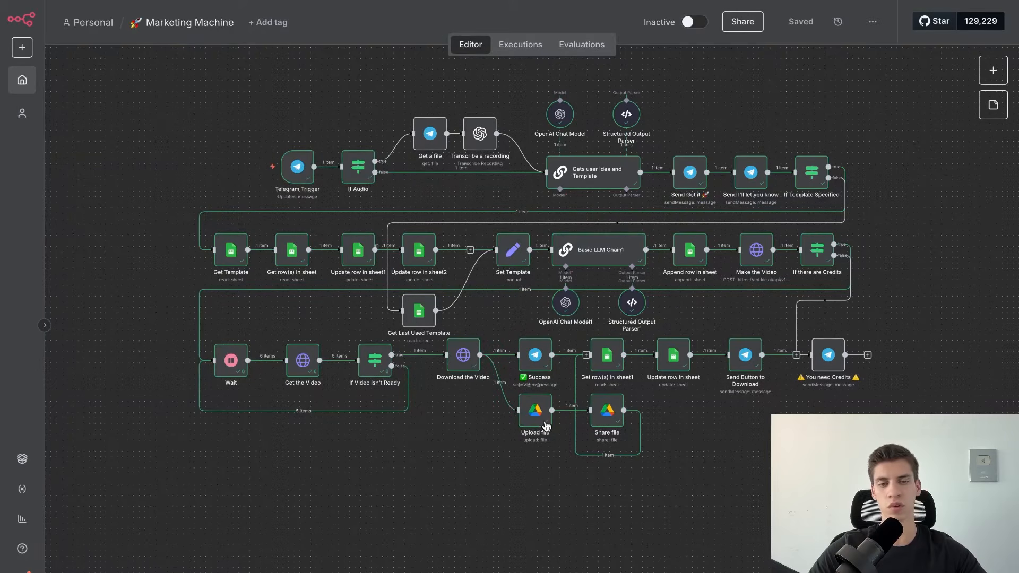
View the generated files in the Google Drive Videos folder, and return to the n8n workflow
{"action": "key", "text": "ctrl+Left"}
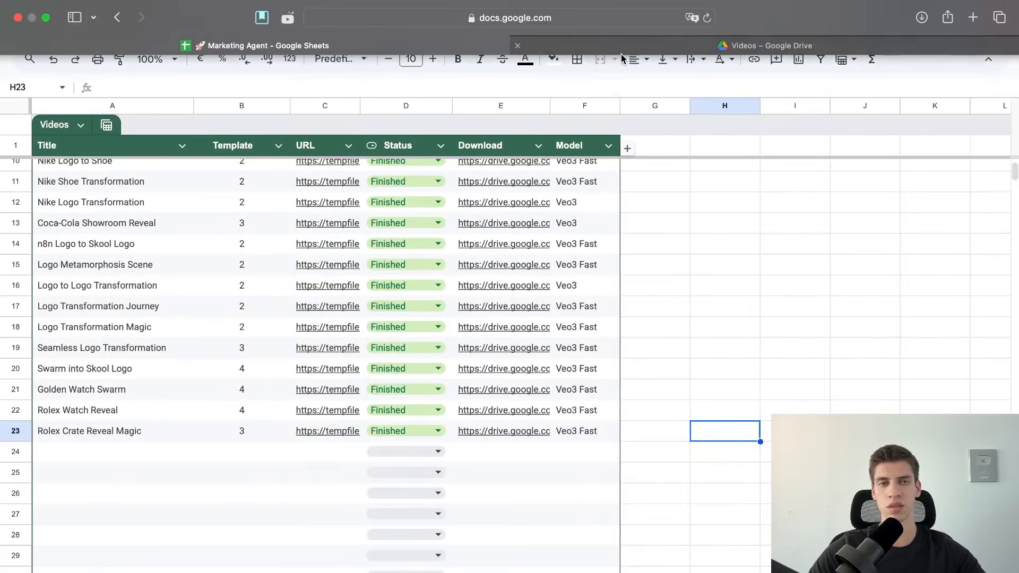
{"action": "left_click", "coordinate": [620, 52]}
{"action": "key", "text": "ctrl+Right"}
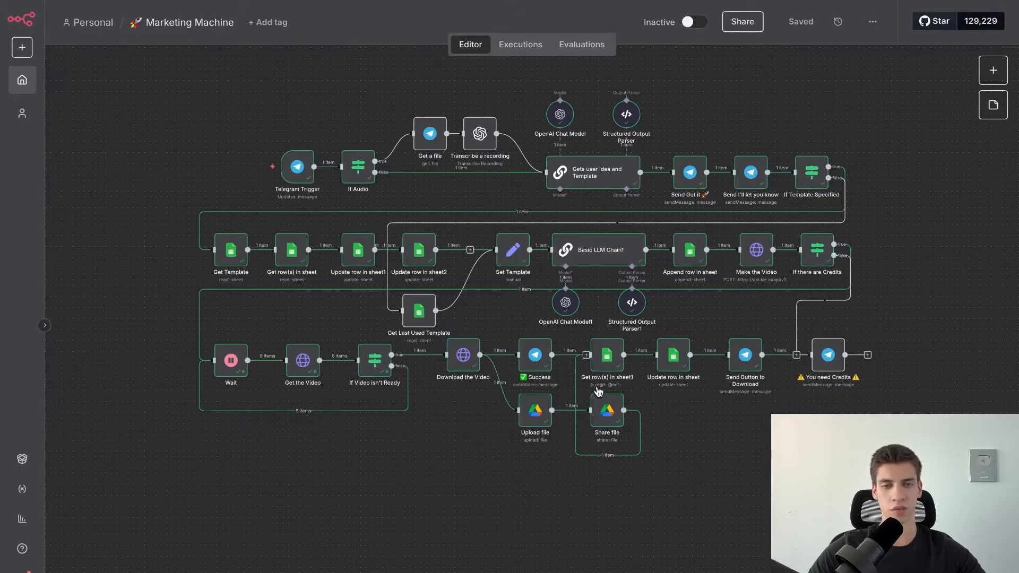
Examine the Rolex Crate Reveal Magic row in the Marketing Agent spreadsheet, from Title to Model, and return to the n8n workflow
{"action": "key", "text": "ctrl+Left"}
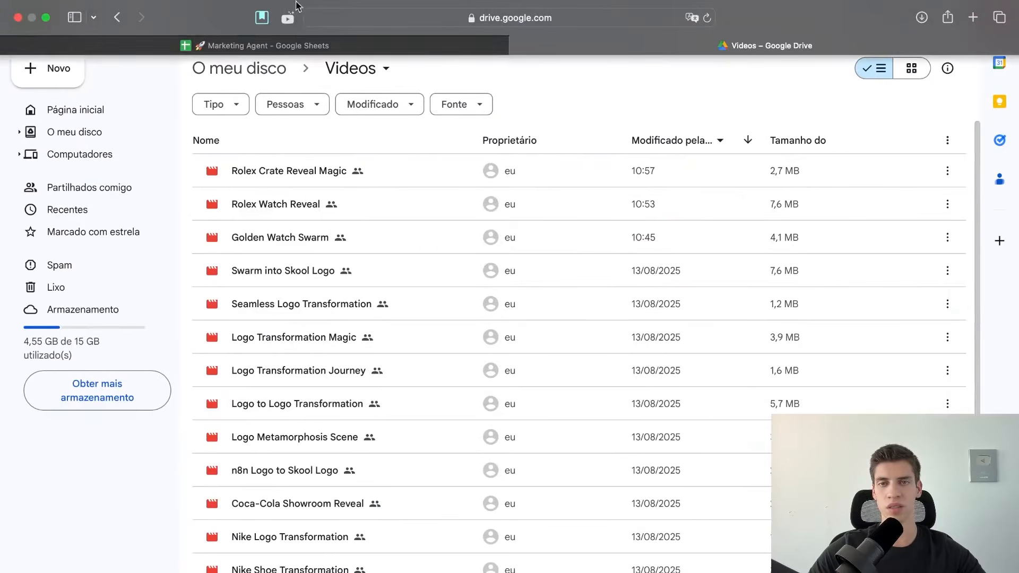
{"action": "left_click", "coordinate": [292, 43]}
{"action": "left_click_drag", "start_coordinate": [220, 433], "coordinate": [588, 435]}
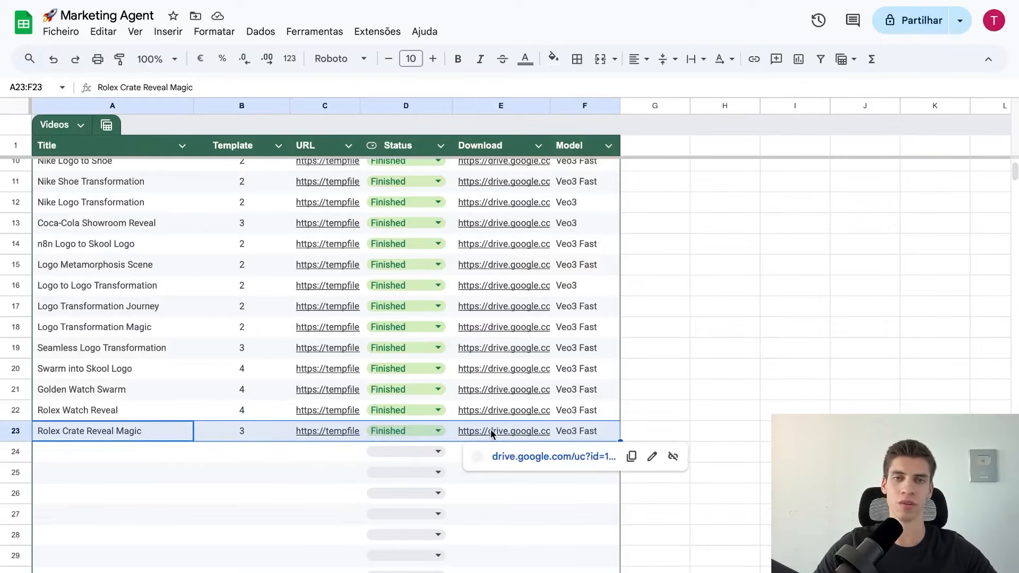
{"action": "key", "text": "ctrl+Right"}
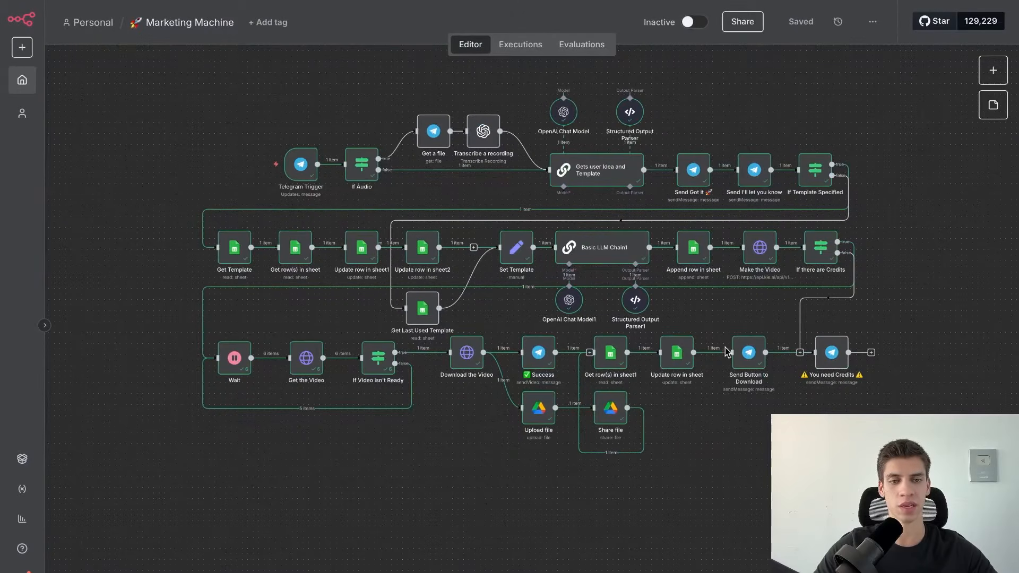
Check the delivered Rolex ad in the marketingbot Telegram chat and inspect the Success node's Send Video settings in n8n
{"action": "key", "text": "ctrl+Right"}
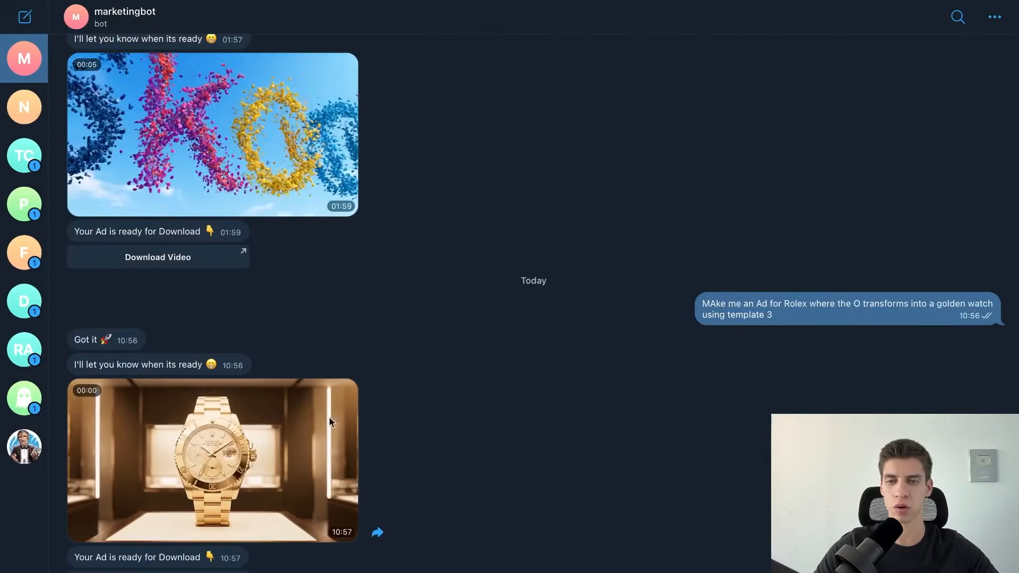
{"action": "key", "text": "ctrl+Left"}
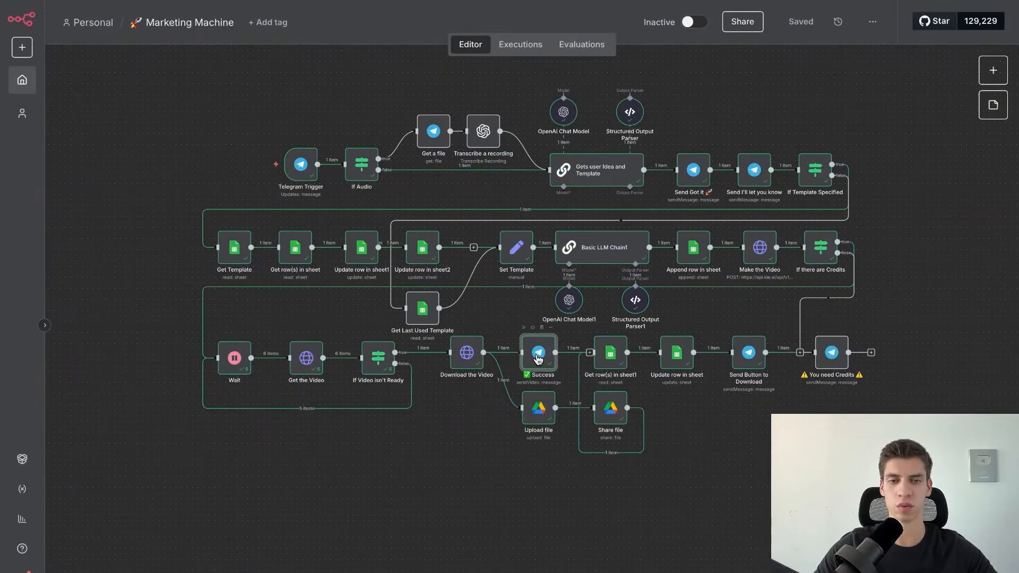
{"action": "double_click", "coordinate": [539, 360]}
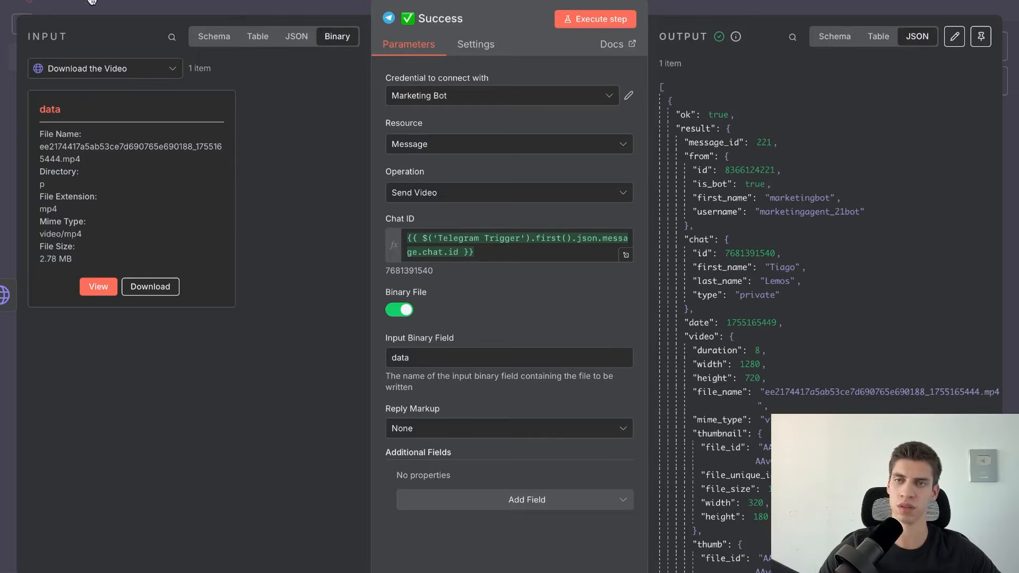
{"action": "left_click", "coordinate": [112, 13]}
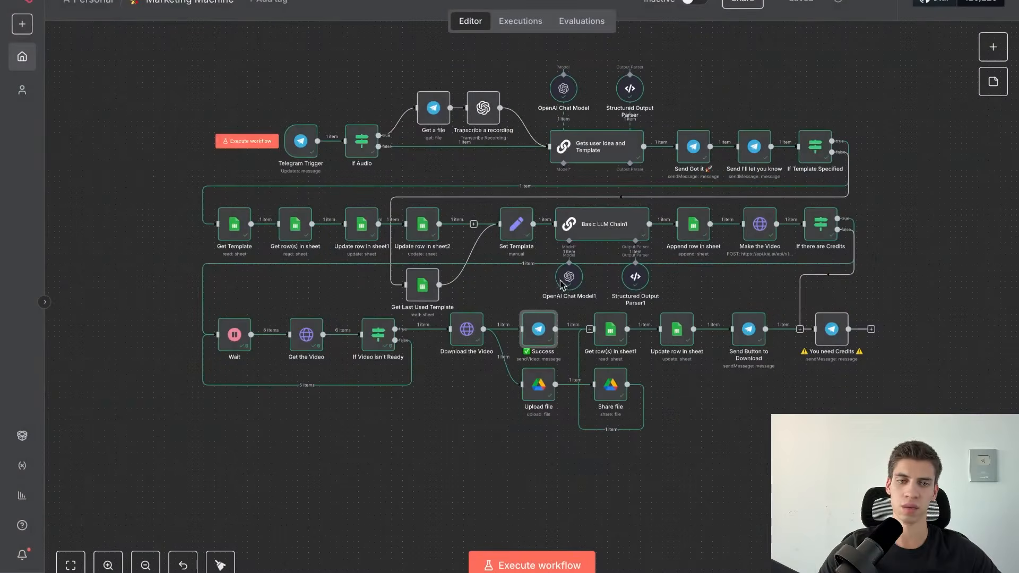
Examine the Send Button to Download node's message text, inline keyboard and download URL
{"action": "double_click", "coordinate": [748, 329]}
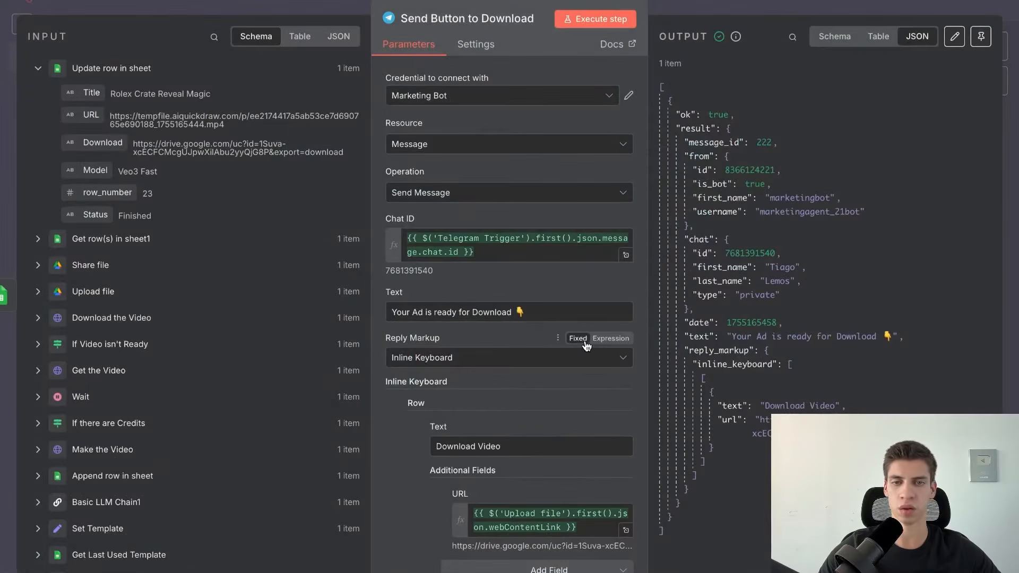
{"action": "scroll", "coordinate": [480, 374], "scroll_direction": "down", "scroll_amount": 3}
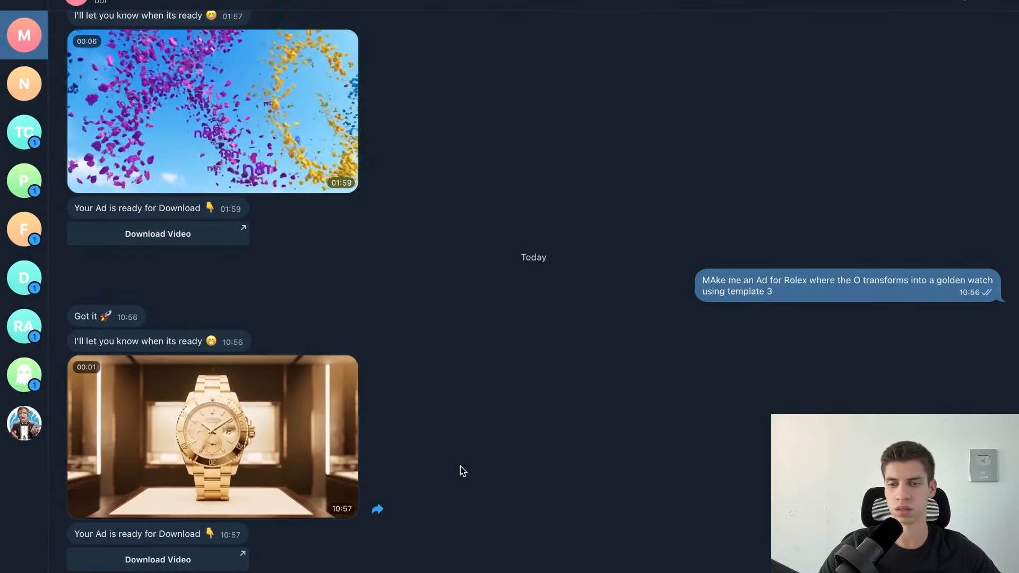
Download the Rolex ad video from the marketingbot Telegram chat, allowing its Google Drive link to open
{"action": "left_click", "coordinate": [189, 559]}
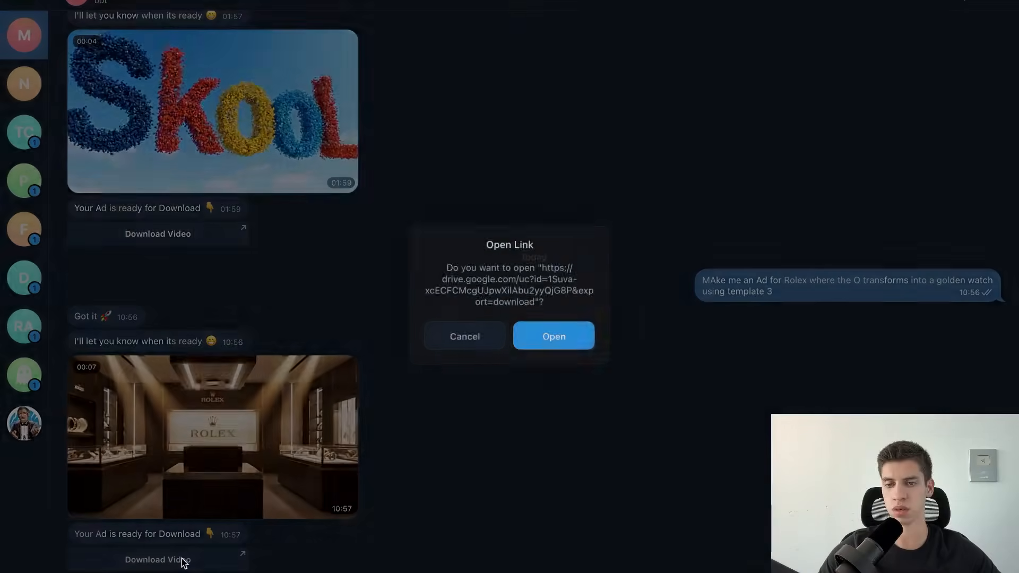
{"action": "left_click", "coordinate": [549, 336]}
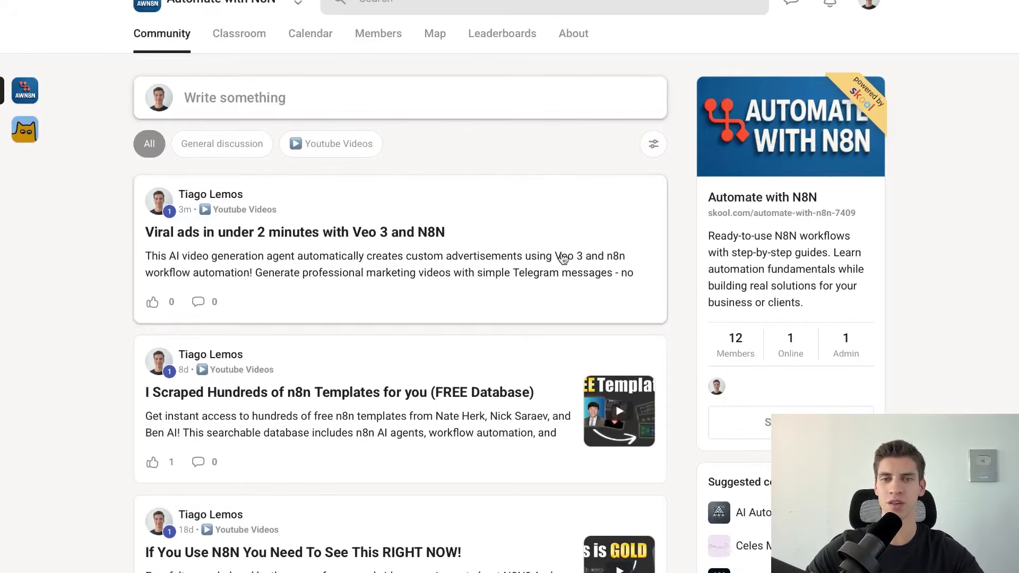
Filter the Automate with N8N community posts by Youtube Videos and search the community for "Viral ads in"
{"action": "left_click", "coordinate": [345, 144]}
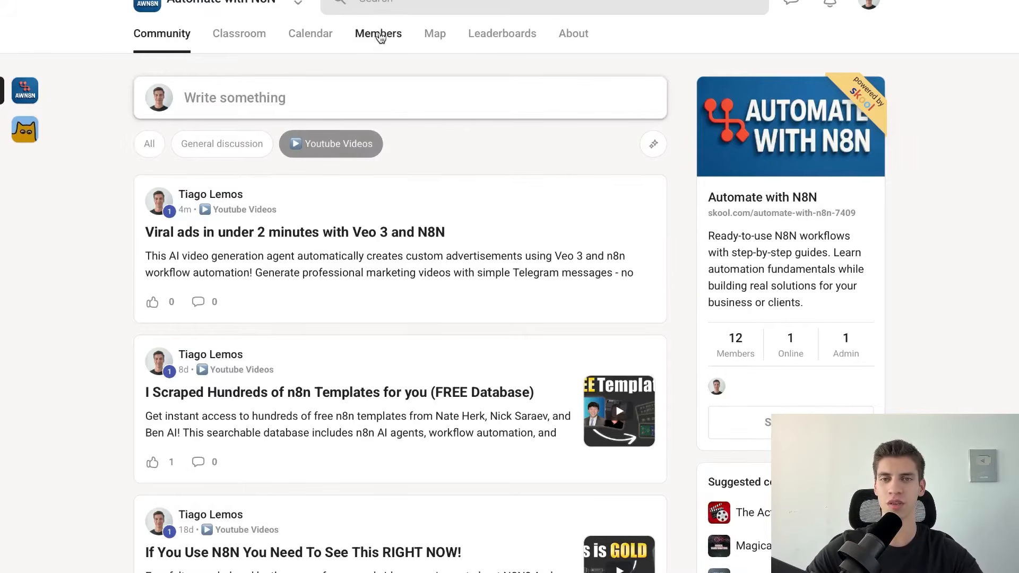
{"action": "left_click", "coordinate": [391, 7]}
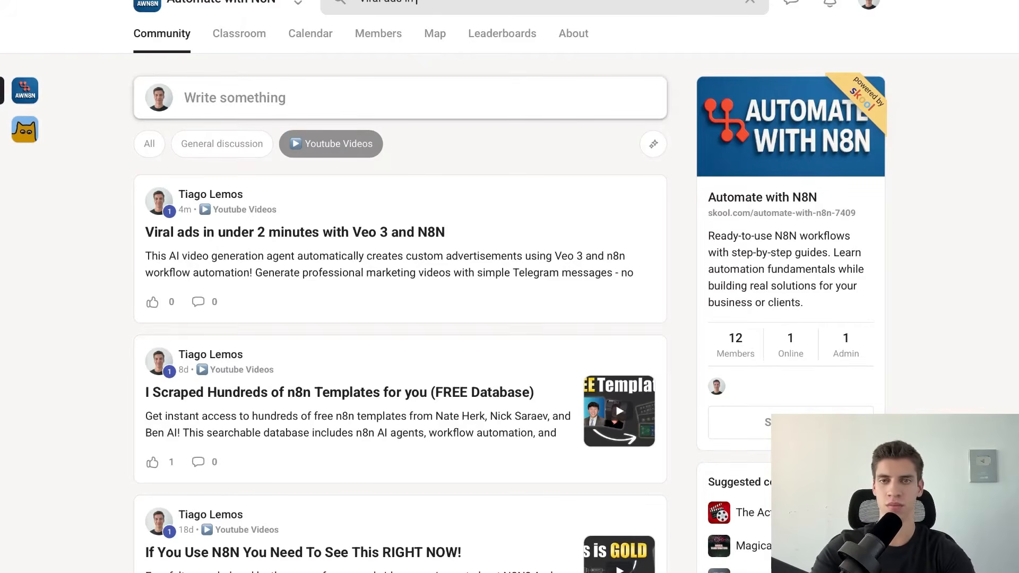
{"action": "key", "text": "Return"}
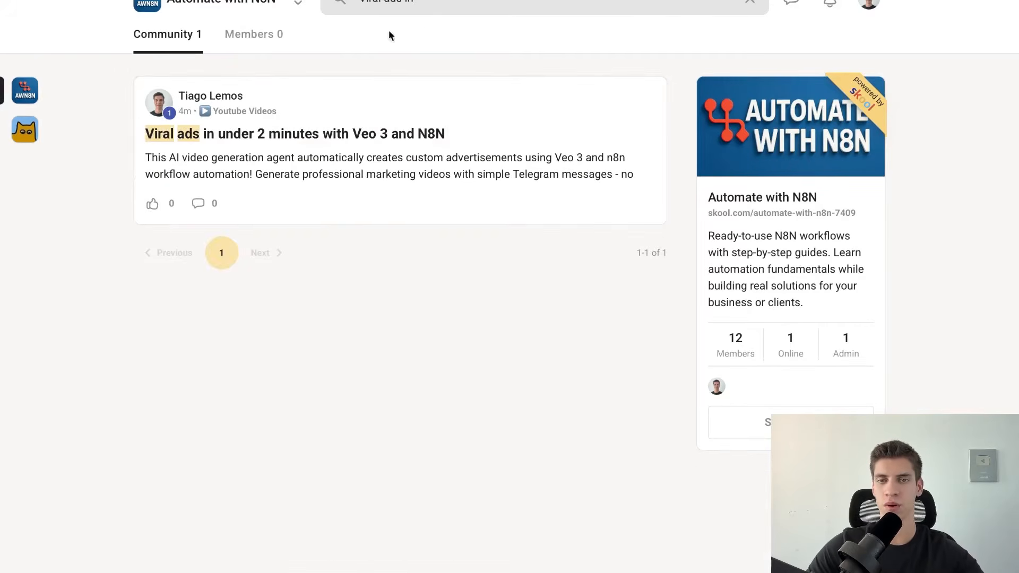
Open the post "Viral ads in under 2 minutes with Veo 3 and N8N" and download its Marketing Machine.json attachment
{"action": "left_click", "coordinate": [453, 147]}
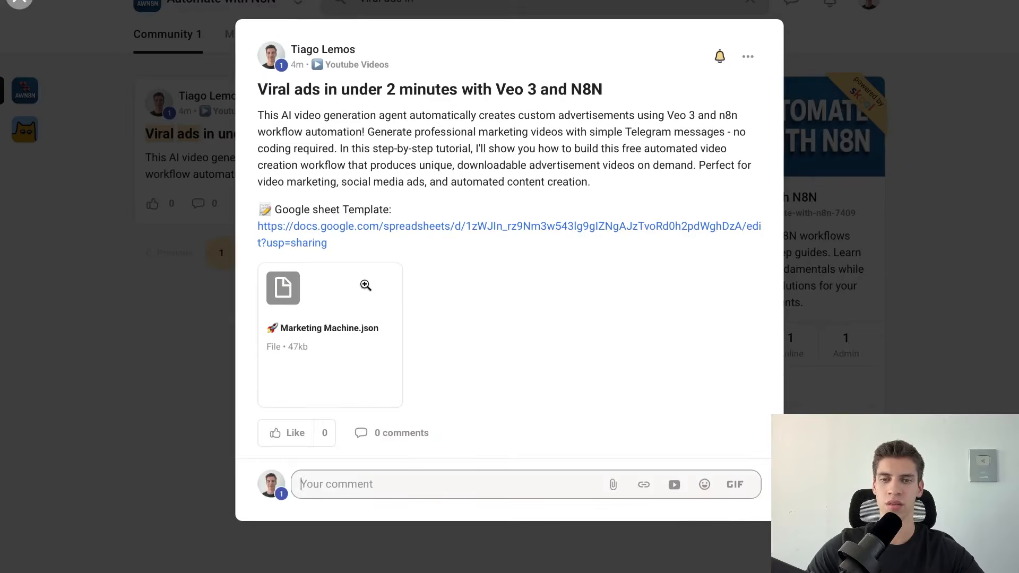
{"action": "left_click", "coordinate": [342, 310]}
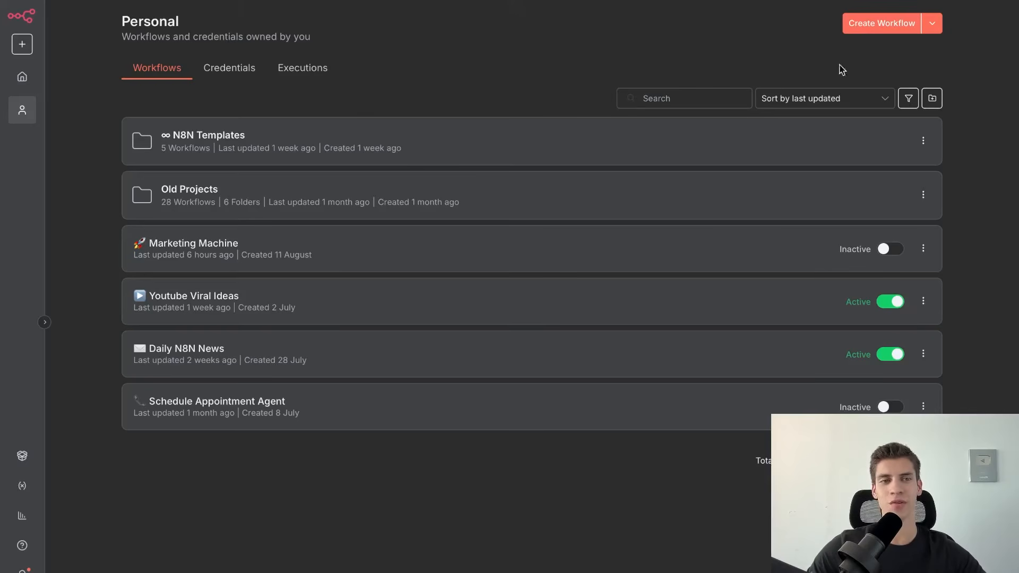
Create a new workflow and import the Marketing Machine.json file from Downloads into it
{"action": "left_click", "coordinate": [861, 23]}
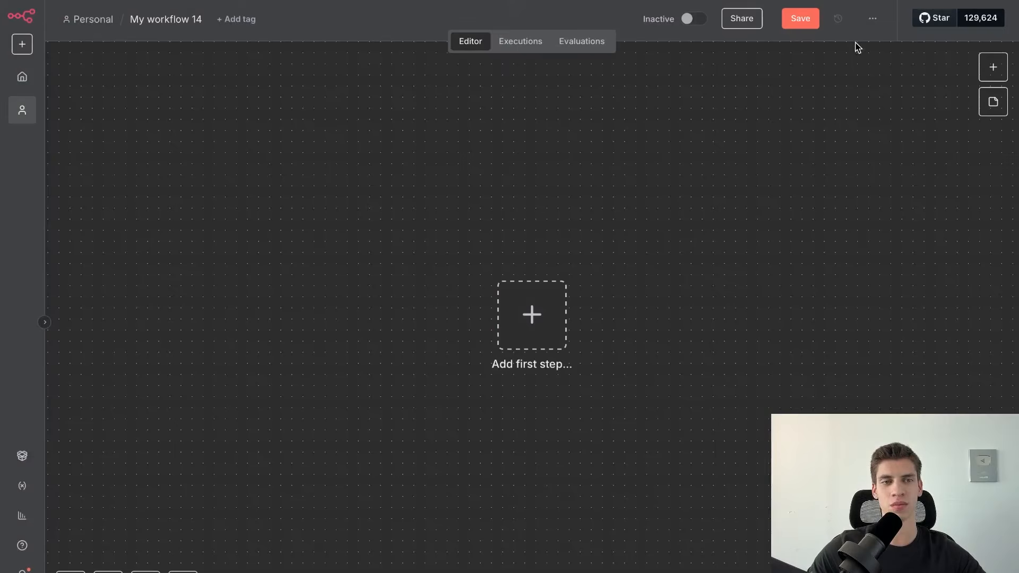
{"action": "left_click", "coordinate": [873, 18]}
{"action": "left_click", "coordinate": [873, 135]}
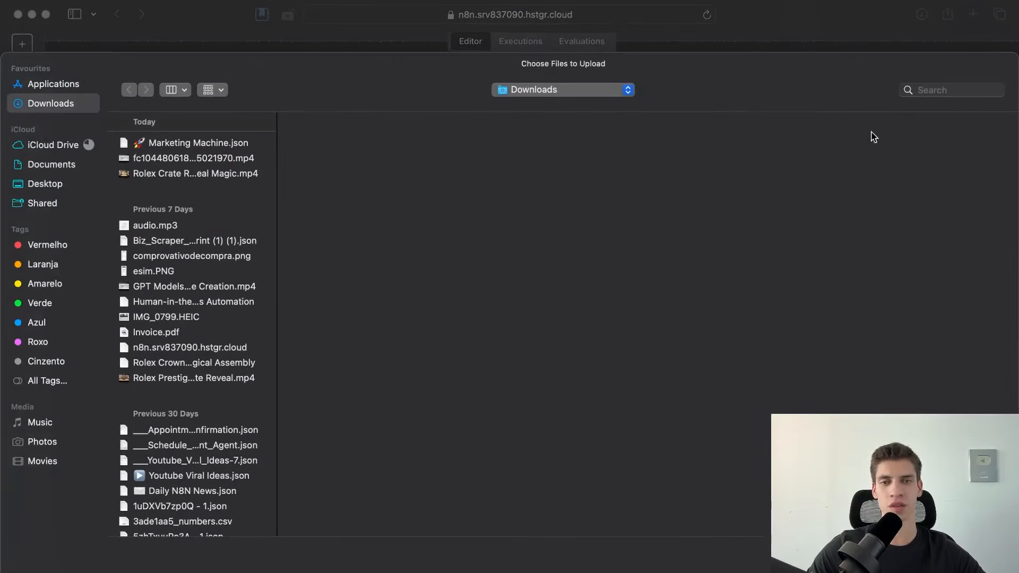
{"action": "left_click", "coordinate": [231, 140]}
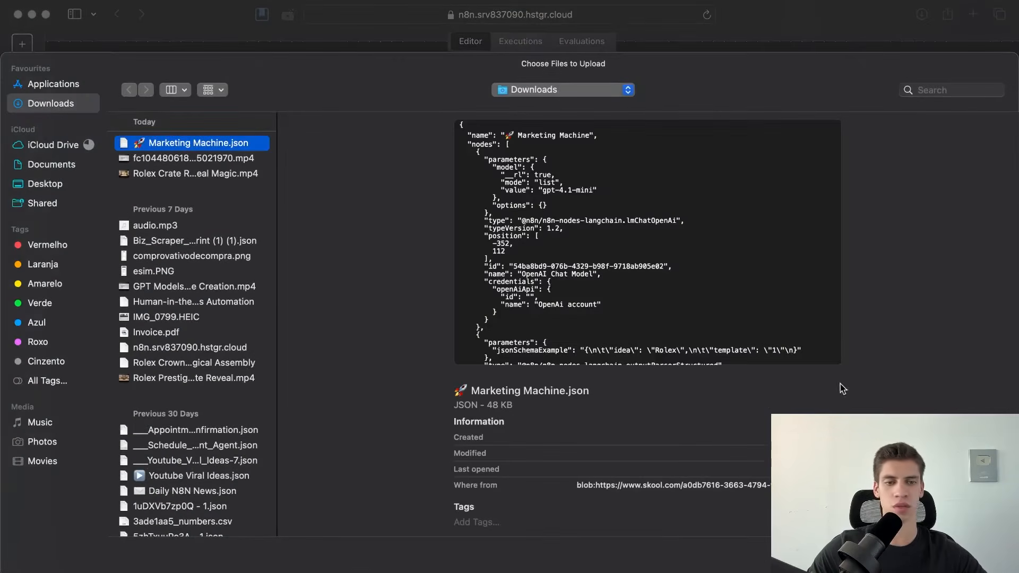
{"action": "key", "text": "Return"}
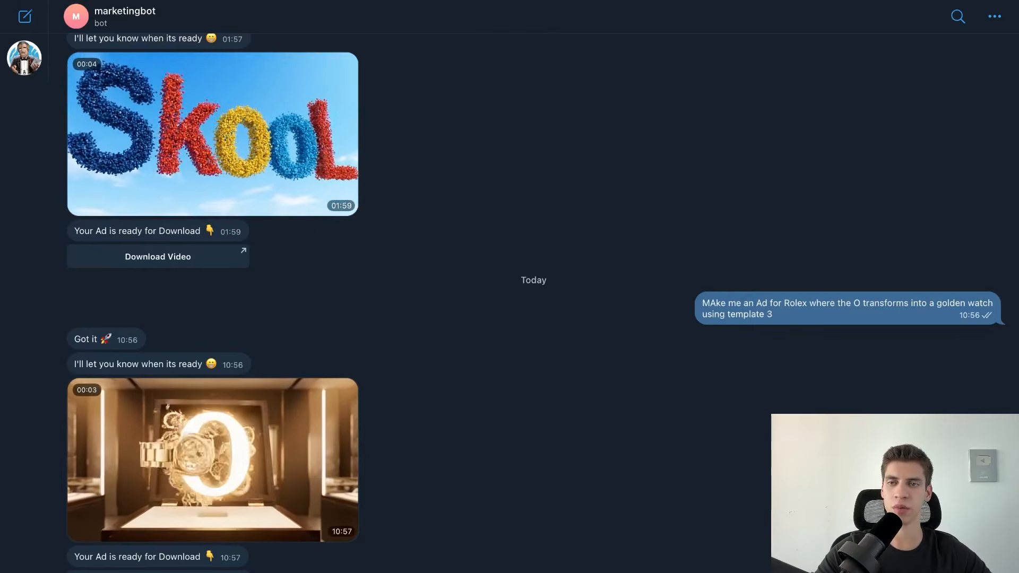
Switch to Telegram, search the chats for "BotFather" and open the verified BotFather app
{"action": "left_click_drag", "start_coordinate": [48, 137], "coordinate": [122, 124]}
{"action": "left_click", "coordinate": [123, 45]}
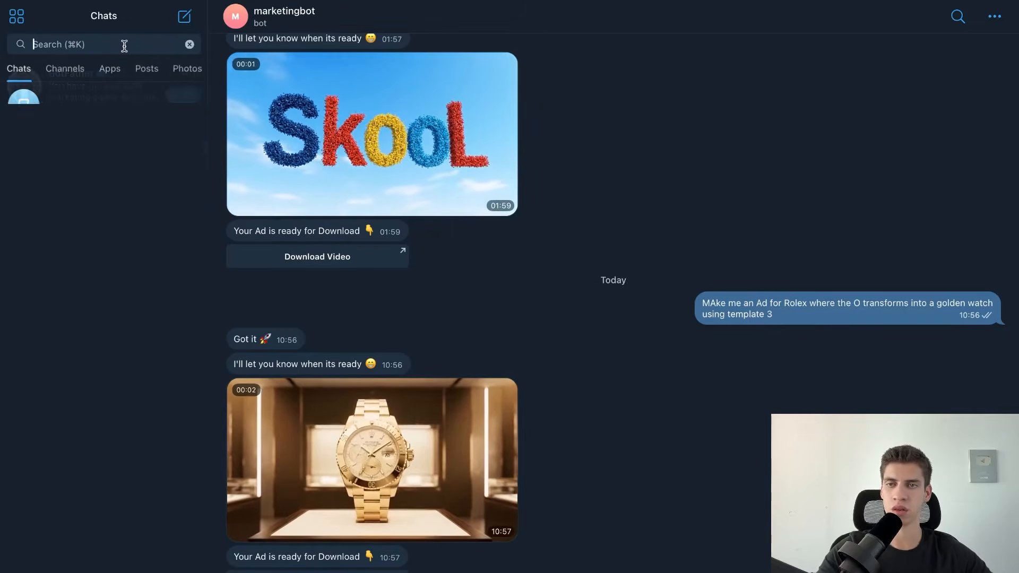
{"action": "type", "text": "BotF"}
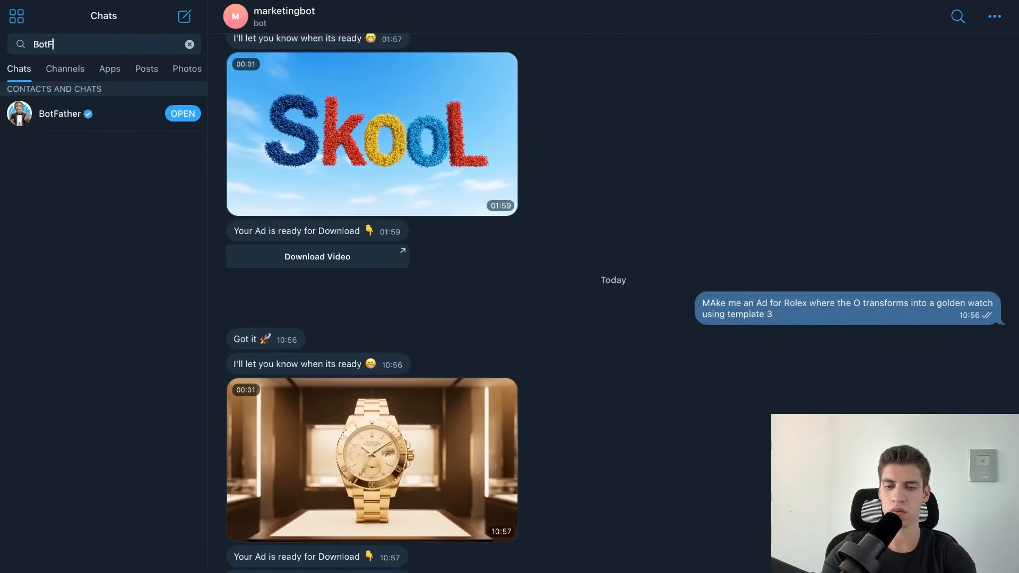
{"action": "type", "text": "ather"}
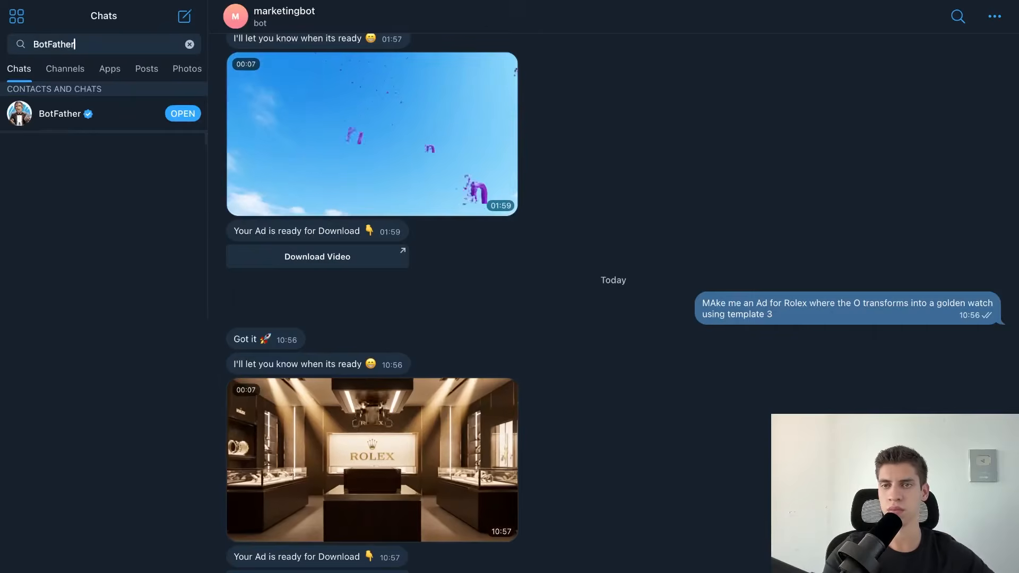
{"action": "left_click", "coordinate": [180, 115]}
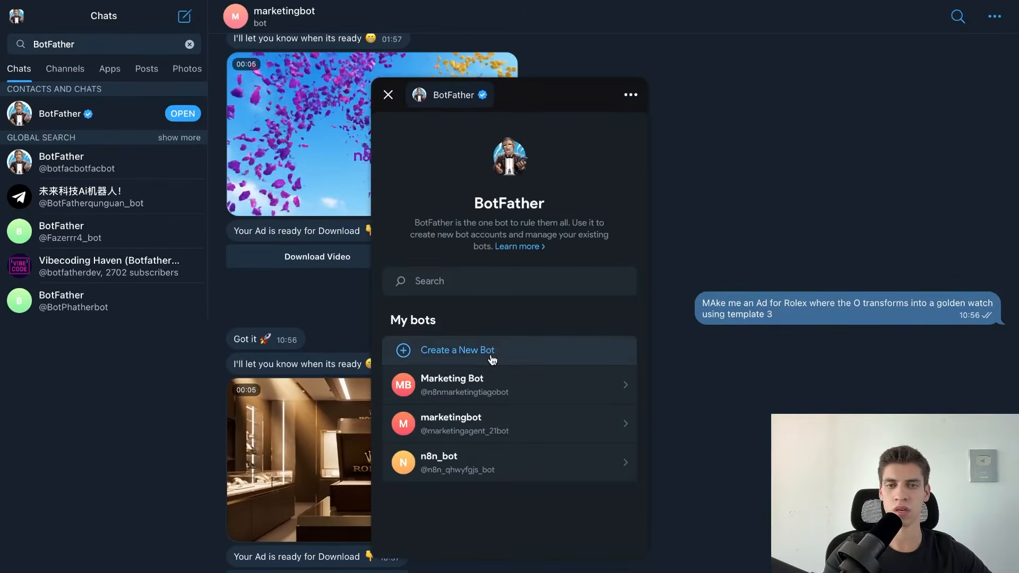
Create a new bot named "Marketing Bot" with a unique username ending in "bot"
{"action": "left_click", "coordinate": [491, 351]}
{"action": "left_click", "coordinate": [482, 267]}
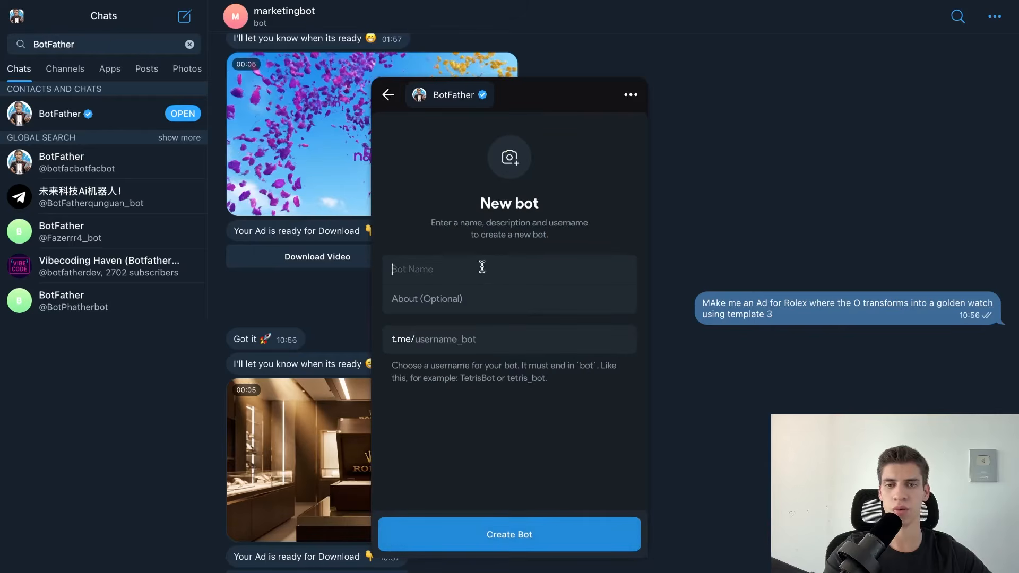
{"action": "type", "text": "Ma"}
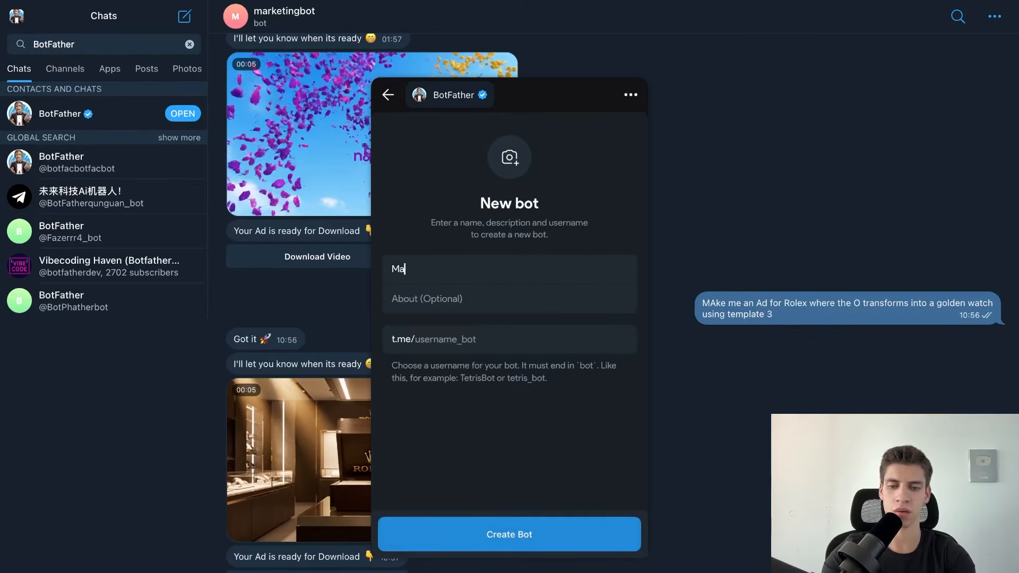
{"action": "type", "text": "rketing Bot"}
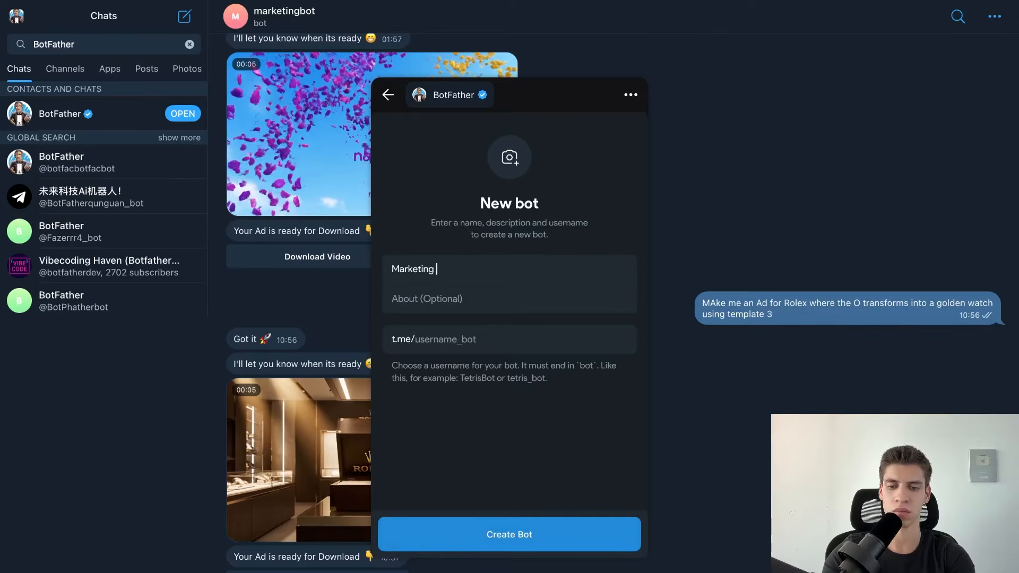
{"action": "left_click", "coordinate": [458, 338]}
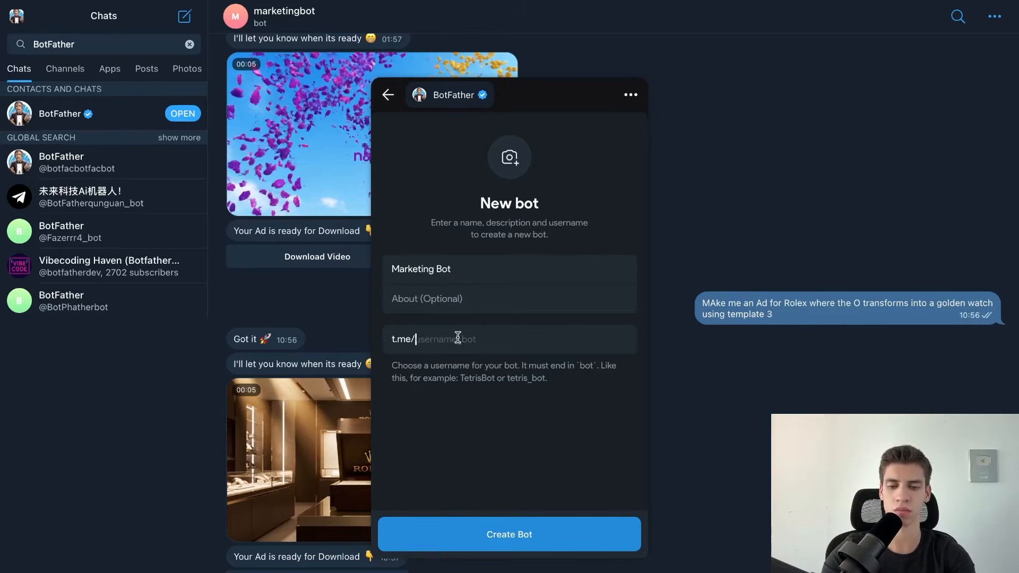
{"action": "type", "text": "marketing"}
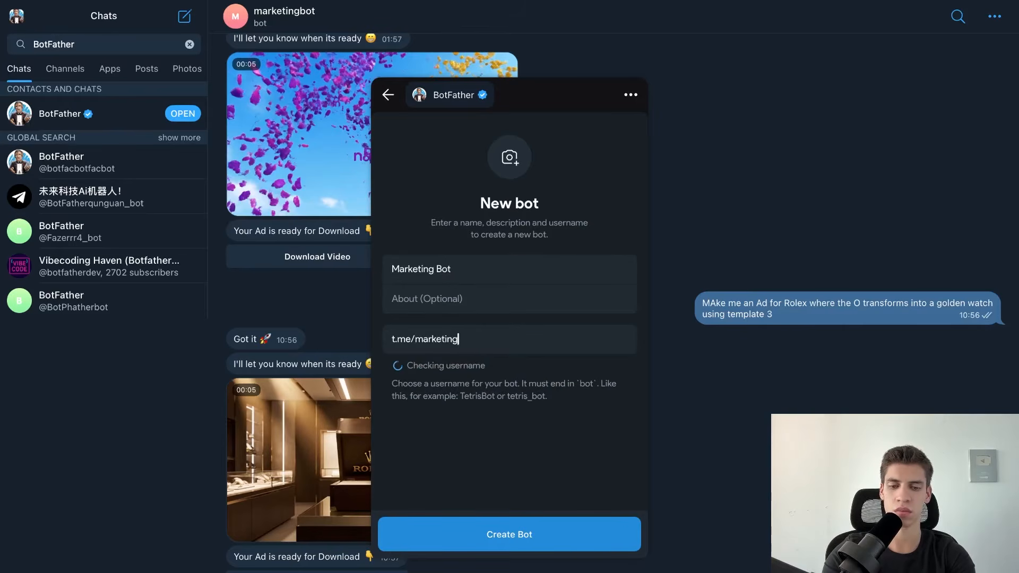
{"action": "type", "text": "n8nlemosbot"}
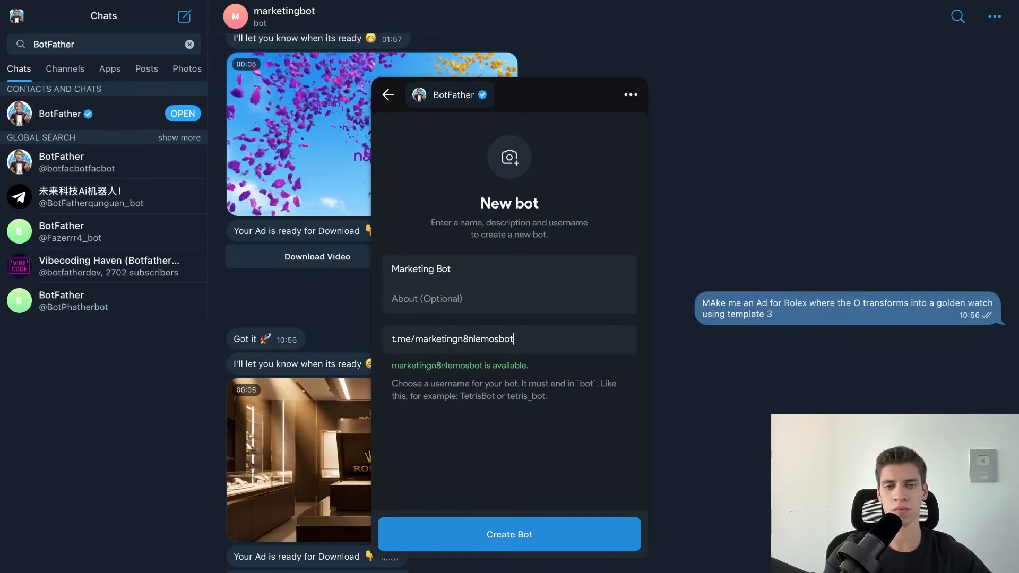
{"action": "left_click", "coordinate": [477, 531]}
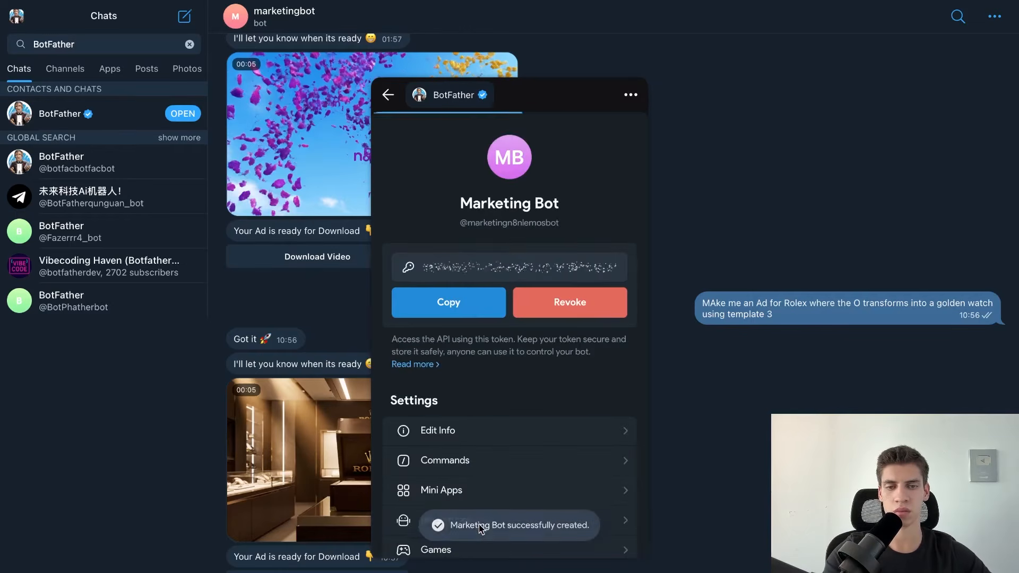
Copy the new bot's token and paste it as the access token of a new Telegram Trigger credential in n8n
{"action": "left_click", "coordinate": [458, 305]}
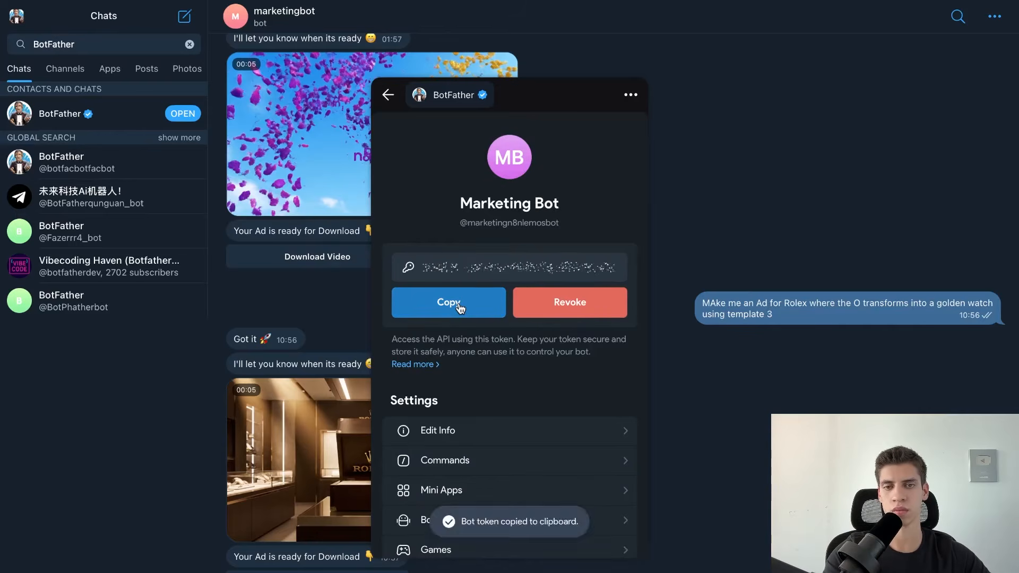
{"action": "key", "text": "super+Tab"}
{"action": "left_click", "coordinate": [306, 126]}
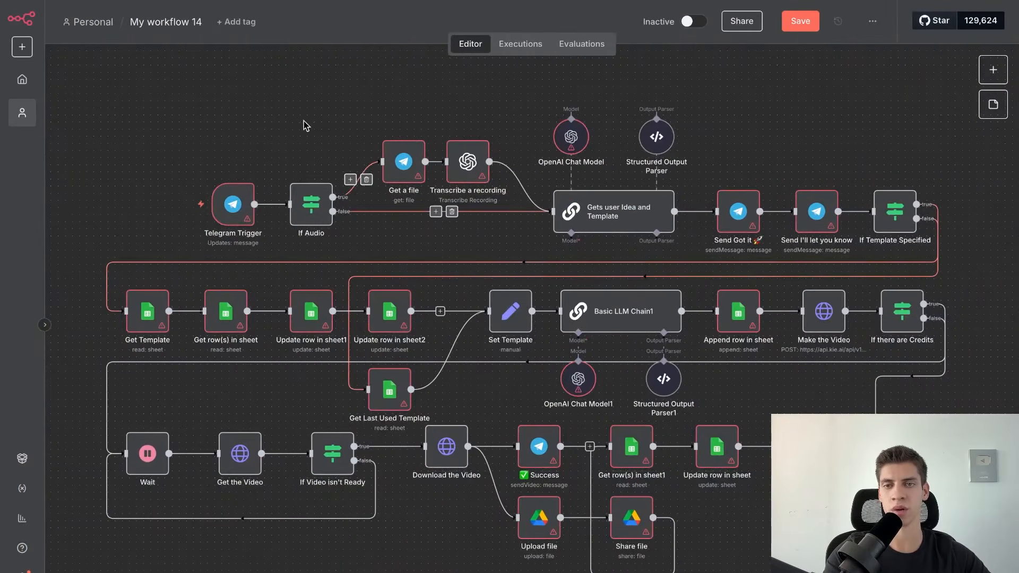
{"action": "left_click", "coordinate": [239, 210]}
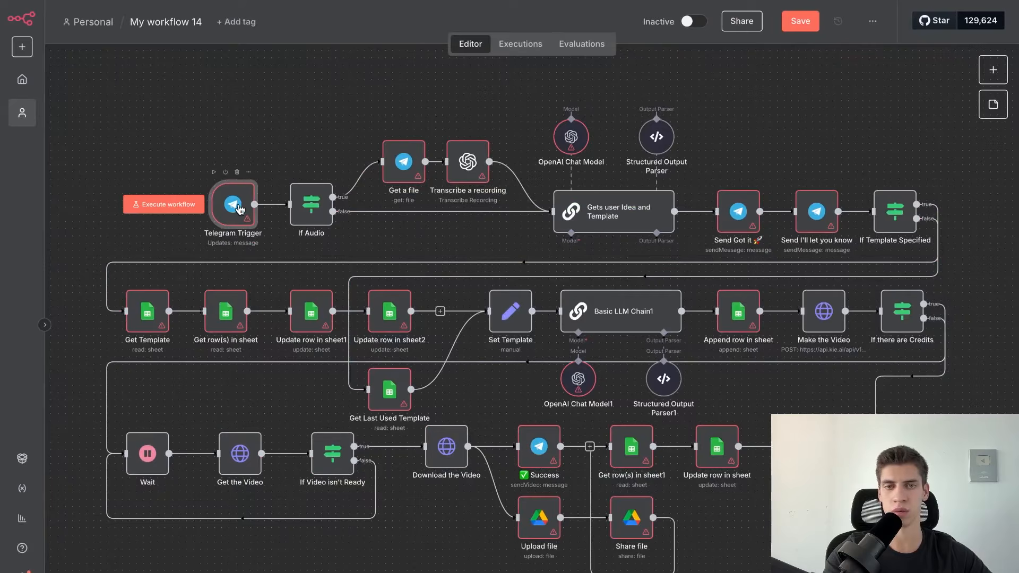
{"action": "double_click", "coordinate": [239, 210]}
{"action": "left_click", "coordinate": [552, 150]}
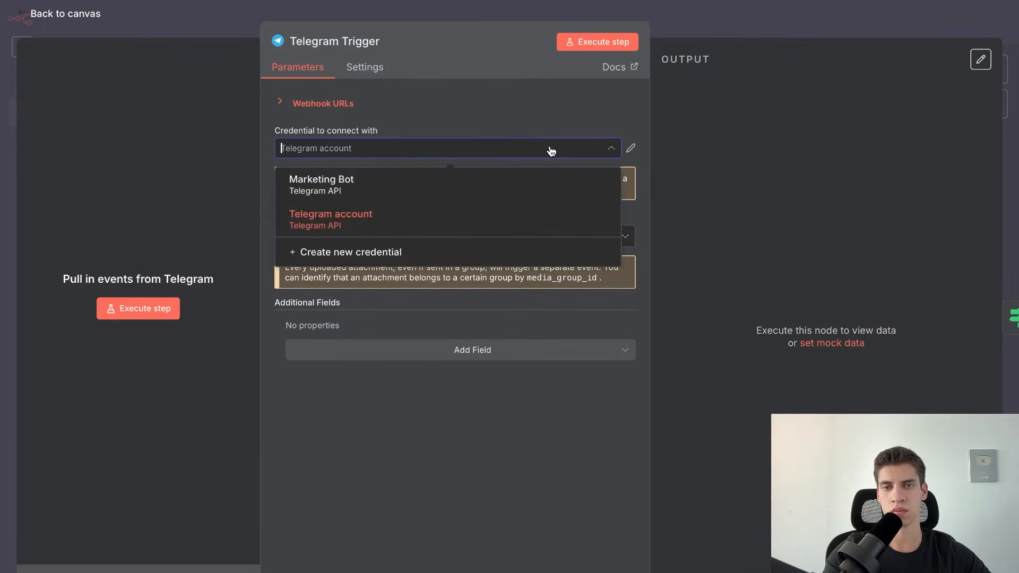
{"action": "left_click", "coordinate": [451, 253]}
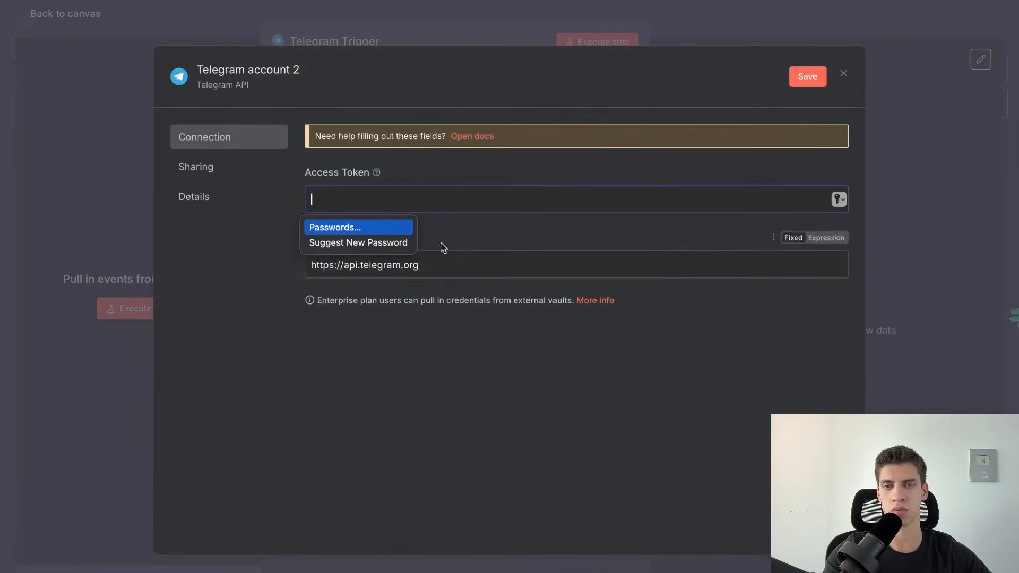
{"action": "key", "text": "super+v"}
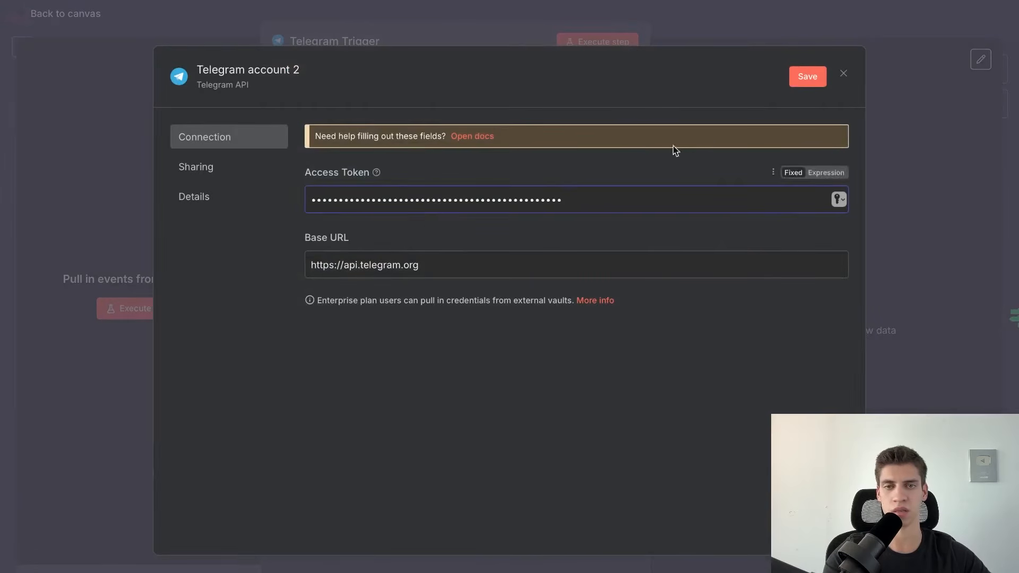
Name the new Telegram credential "Marteking Bot", save it and return to the workflow canvas
{"action": "left_click", "coordinate": [286, 70]}
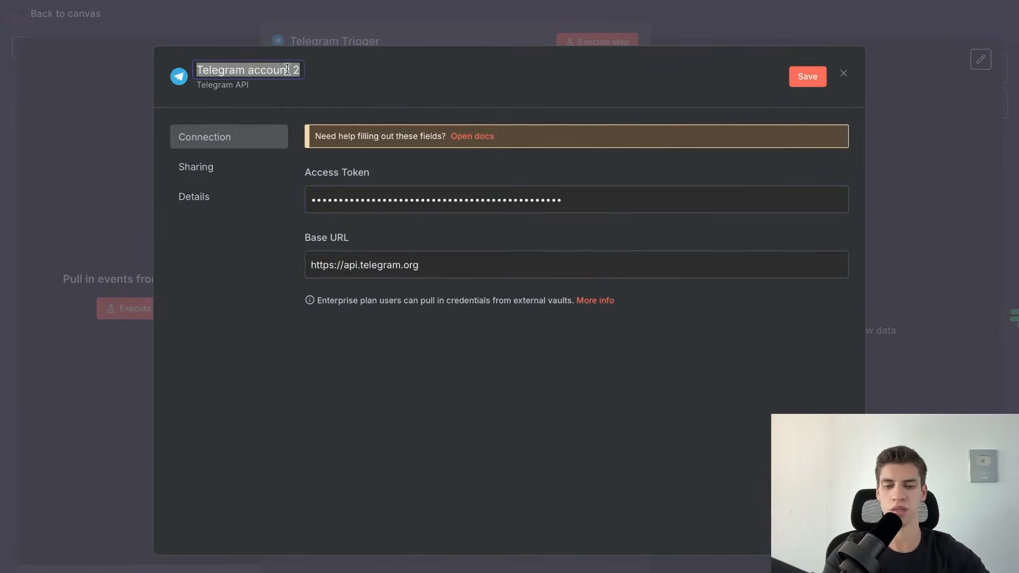
{"action": "type", "text": "Marteking"}
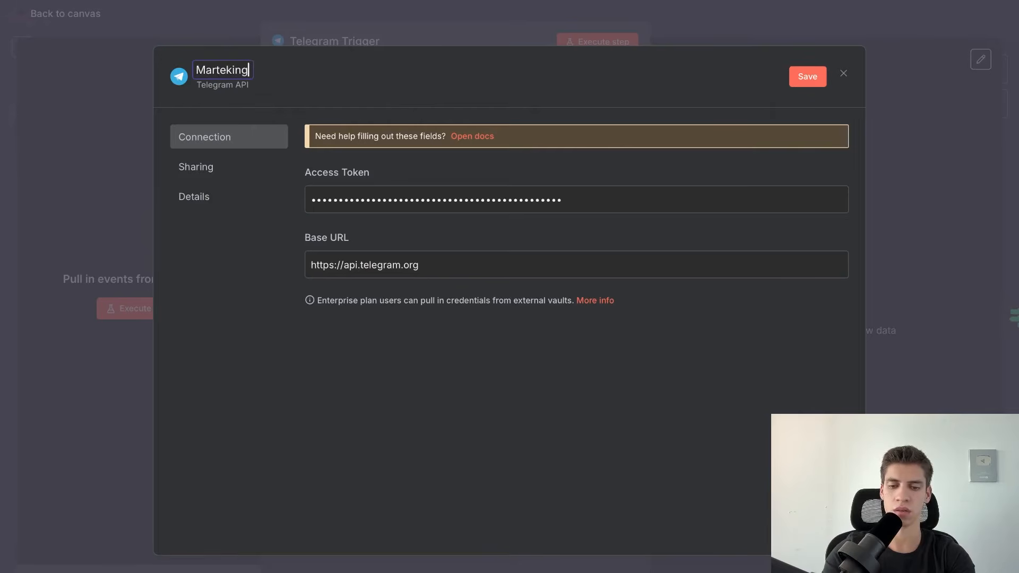
{"action": "type", "text": " Bot"}
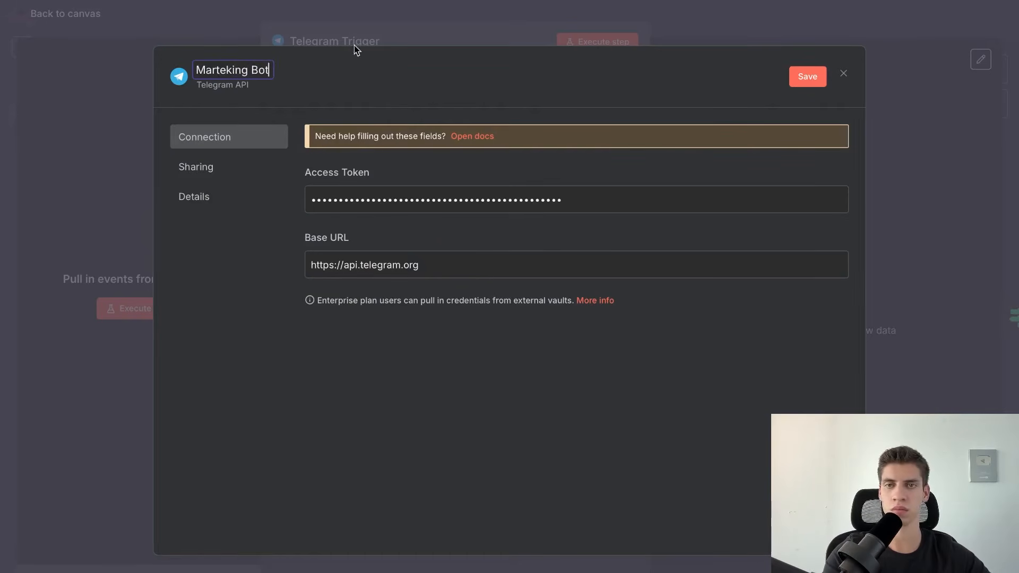
{"action": "left_click", "coordinate": [808, 76]}
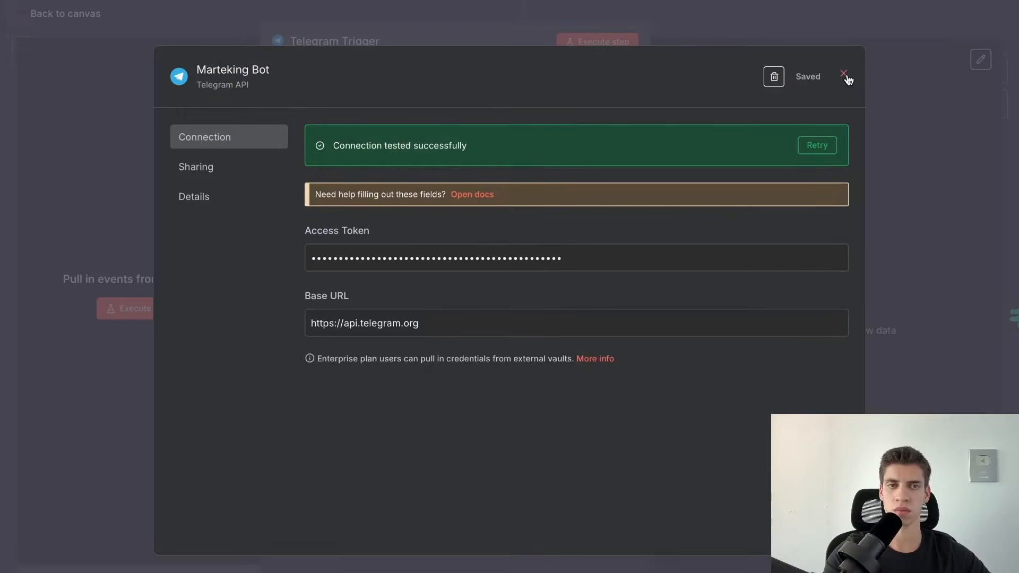
{"action": "left_click", "coordinate": [844, 76]}
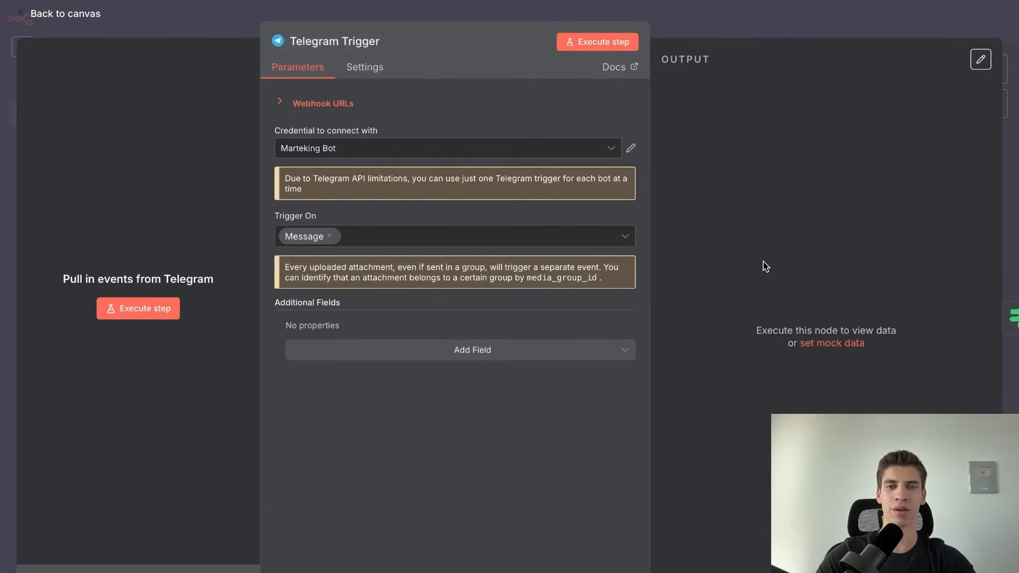
{"action": "left_click", "coordinate": [79, 18]}
Set the credential of the Get a file and Send Got it nodes to Marketing Bot
{"action": "double_click", "coordinate": [404, 159]}
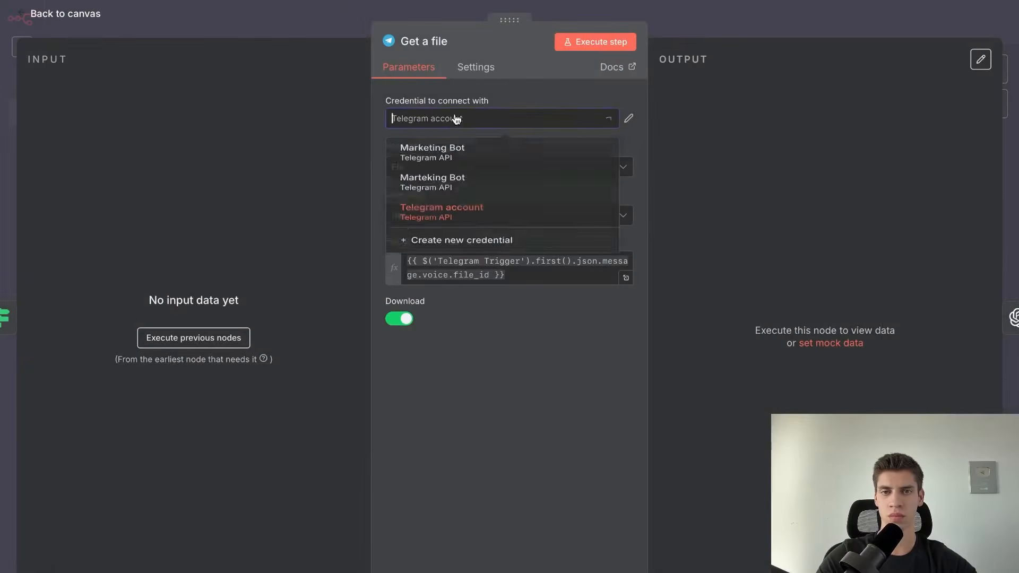
{"action": "left_click", "coordinate": [454, 167]}
{"action": "left_click", "coordinate": [78, 17]}
{"action": "double_click", "coordinate": [745, 230]}
{"action": "left_click", "coordinate": [417, 120]}
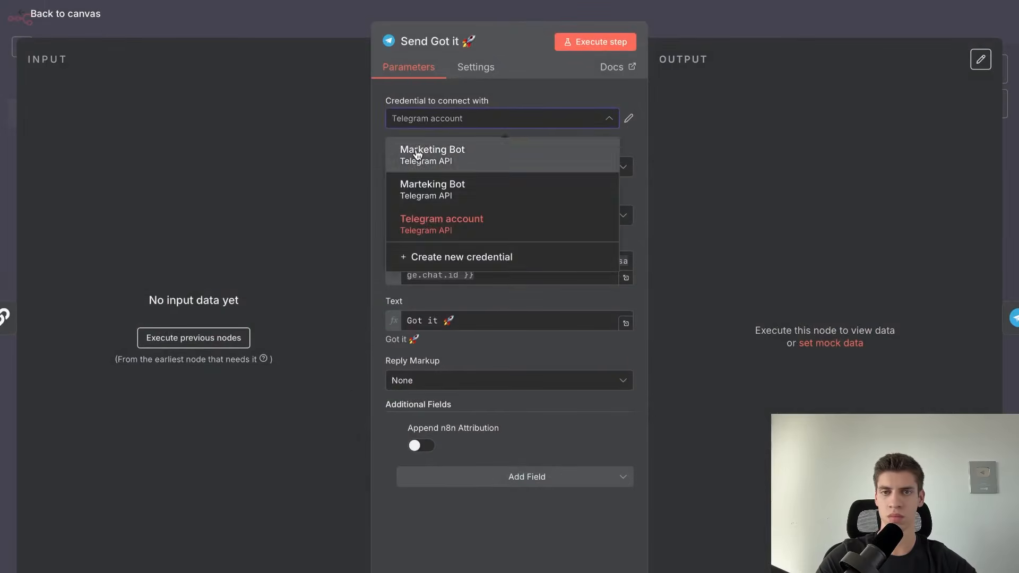
{"action": "left_click", "coordinate": [417, 154]}
{"action": "left_click", "coordinate": [79, 17]}
Assign the Marketing Bot credential to the Send I'll let you know and Success nodes
{"action": "double_click", "coordinate": [816, 211]}
{"action": "left_click", "coordinate": [502, 118]}
{"action": "left_click", "coordinate": [433, 150]}
{"action": "left_click", "coordinate": [79, 17]}
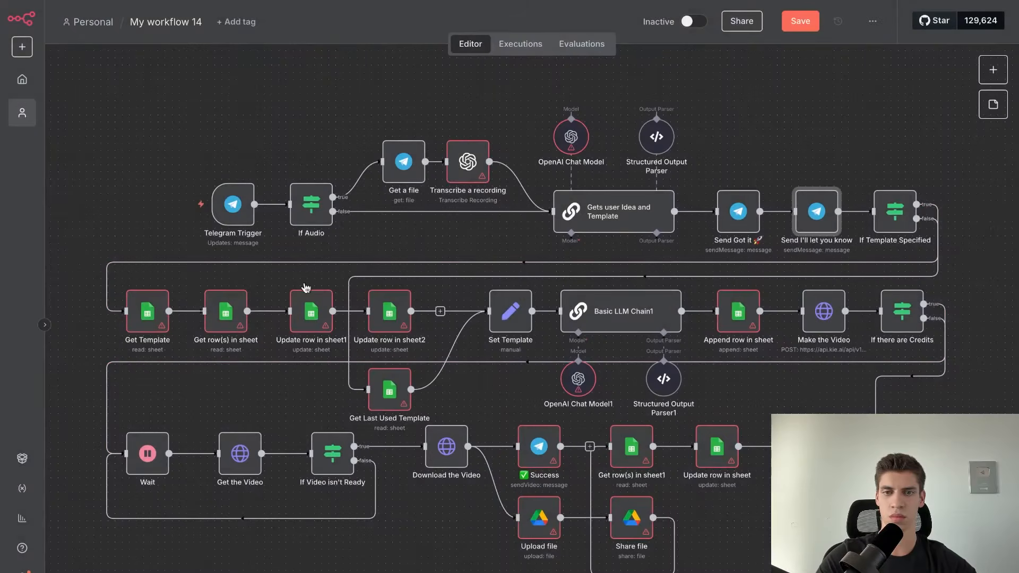
{"action": "double_click", "coordinate": [539, 447]}
{"action": "left_click", "coordinate": [434, 118]}
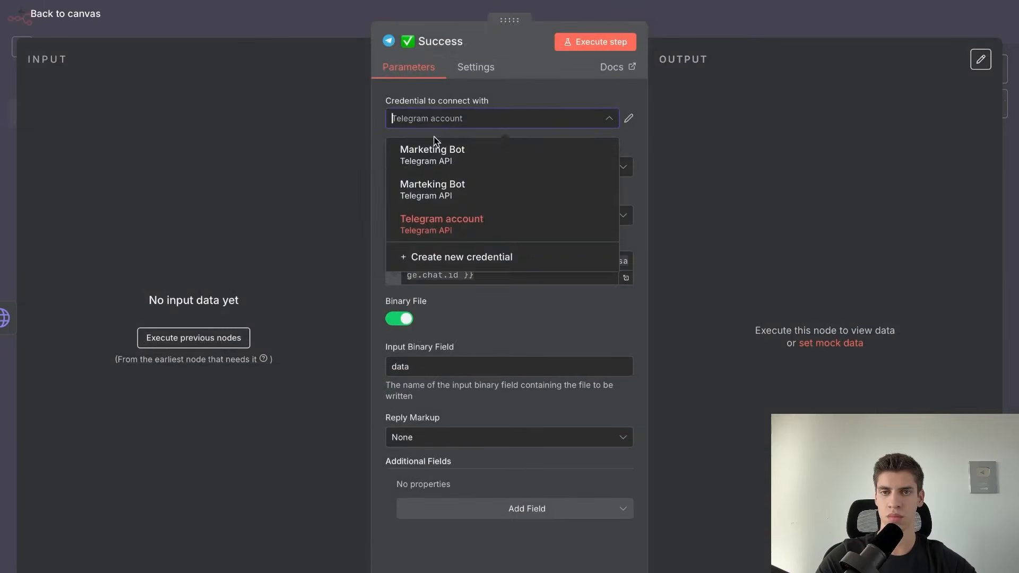
{"action": "left_click", "coordinate": [433, 151]}
{"action": "left_click", "coordinate": [19, 18]}
Select the Marketing Bot credential in the Send Button to Download and You need Credits nodes
{"action": "double_click", "coordinate": [795, 448]}
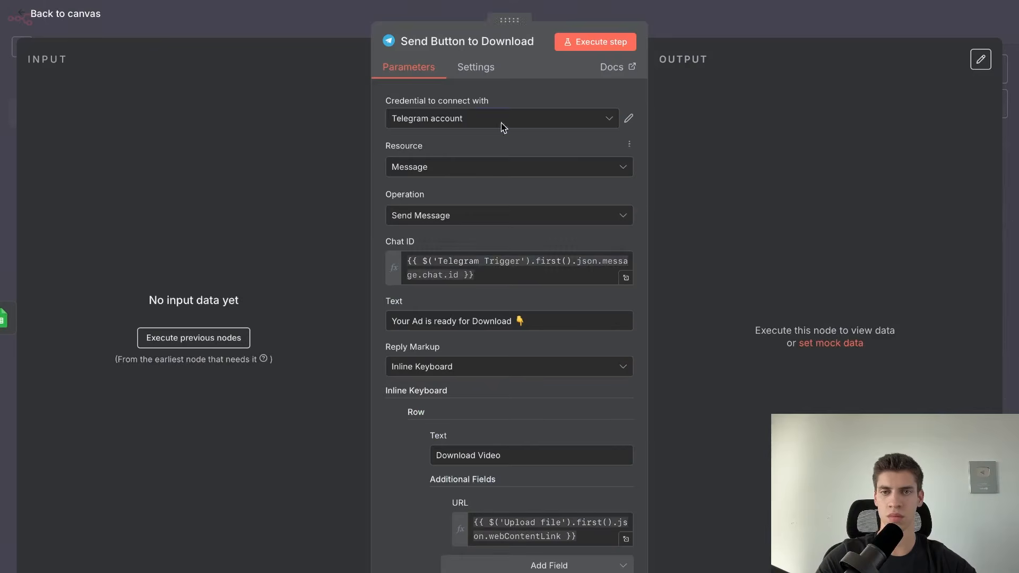
{"action": "left_click", "coordinate": [501, 122]}
{"action": "left_click", "coordinate": [497, 157]}
{"action": "left_click", "coordinate": [78, 18]}
{"action": "double_click", "coordinate": [903, 447]}
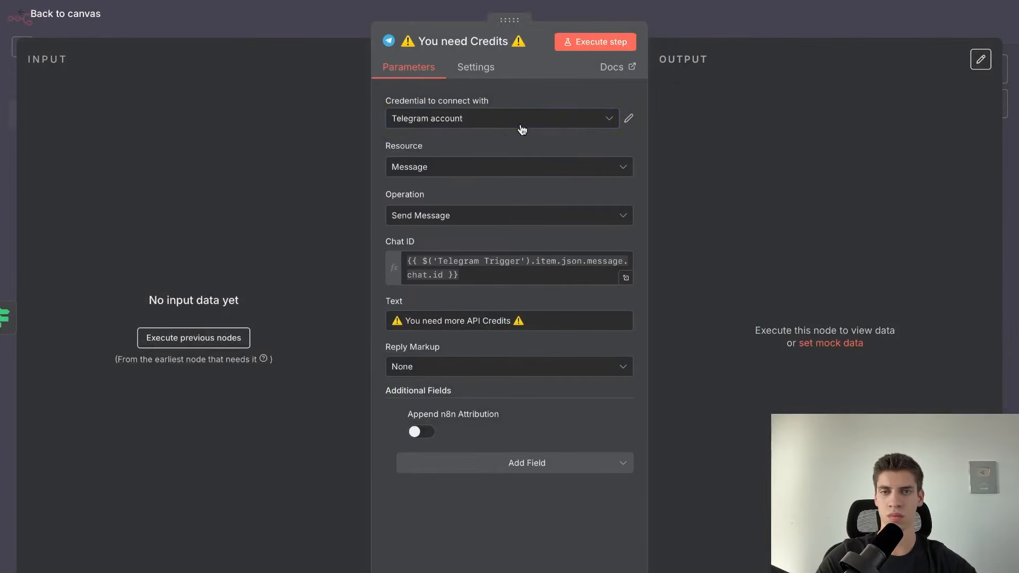
{"action": "left_click", "coordinate": [522, 127]}
{"action": "left_click", "coordinate": [499, 157]}
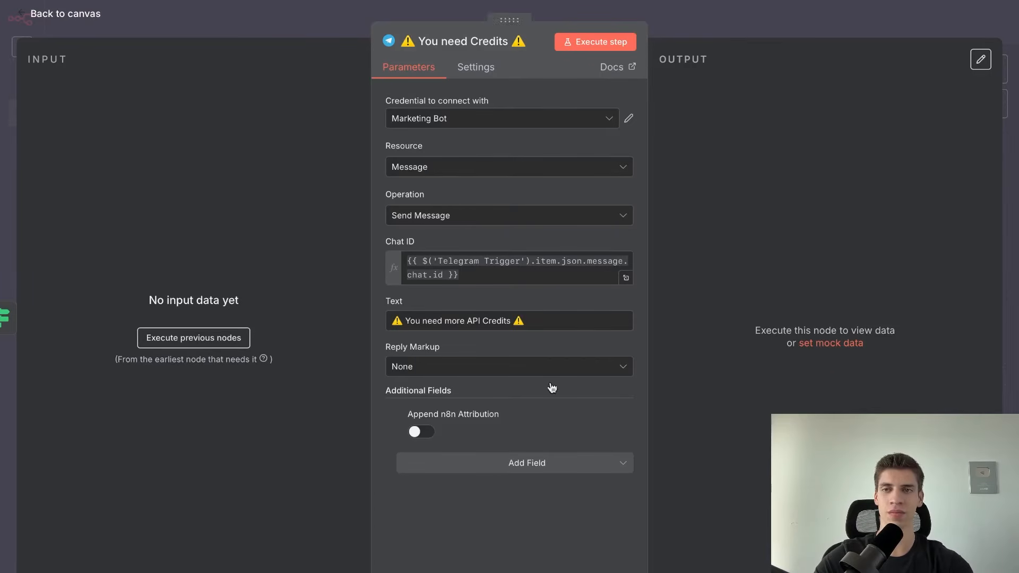
{"action": "left_click", "coordinate": [57, 16]}
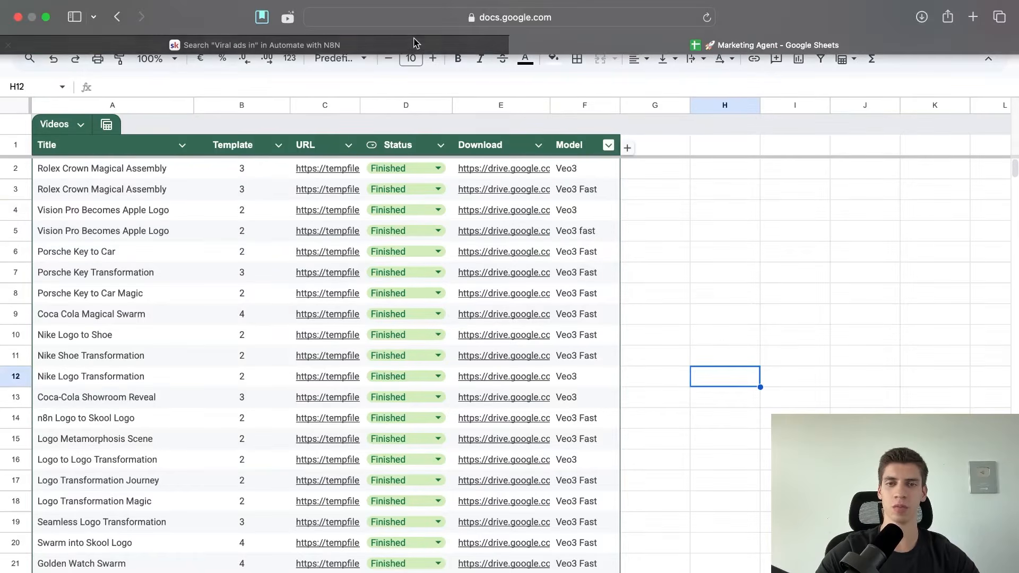
Open the Google Sheets template linked in the Viral ads community post and make a copy named "🚀 Marketing Agent"
{"action": "left_click", "coordinate": [415, 44]}
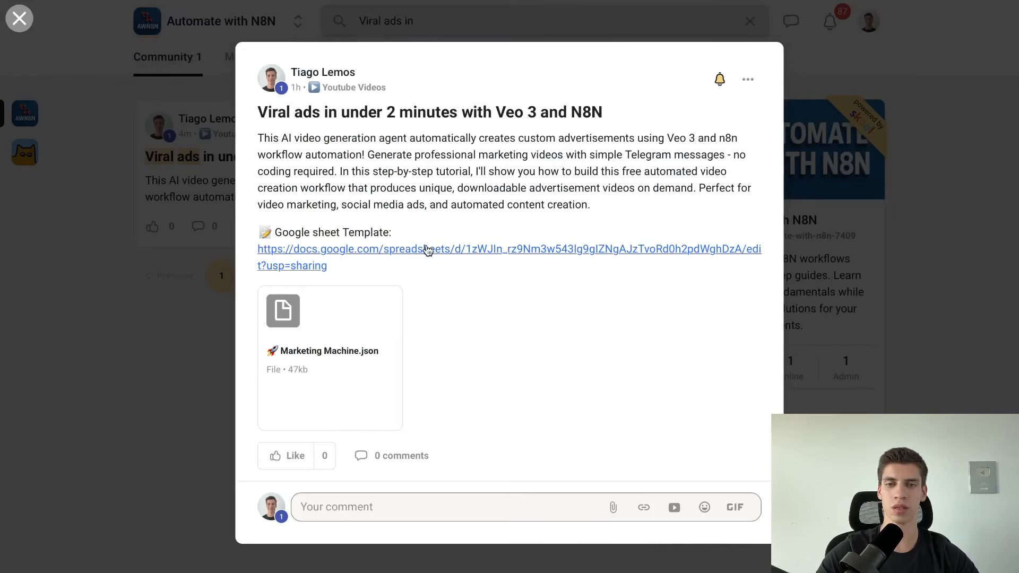
{"action": "left_click", "coordinate": [453, 249]}
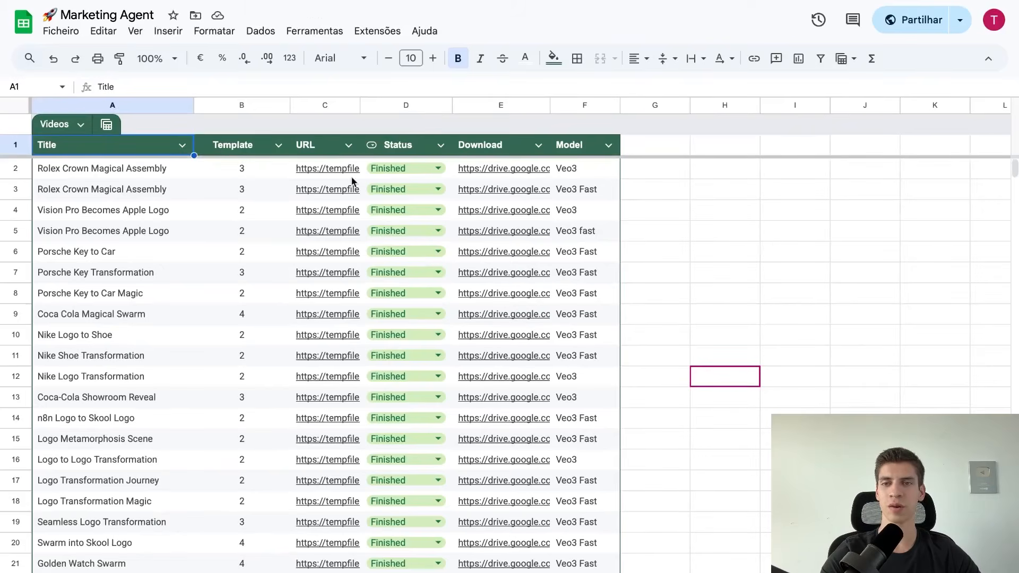
{"action": "left_click", "coordinate": [69, 32]}
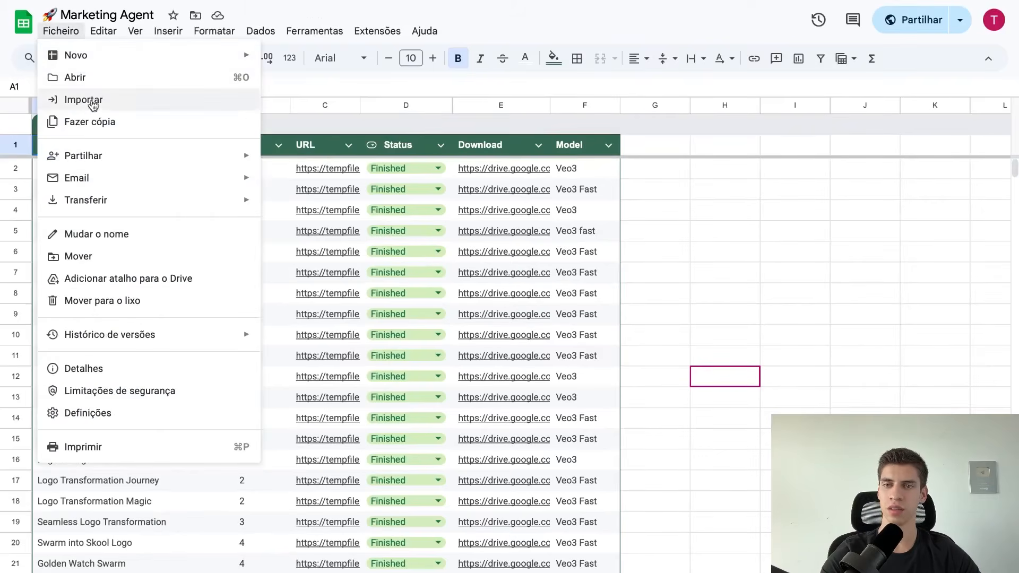
{"action": "left_click", "coordinate": [95, 123]}
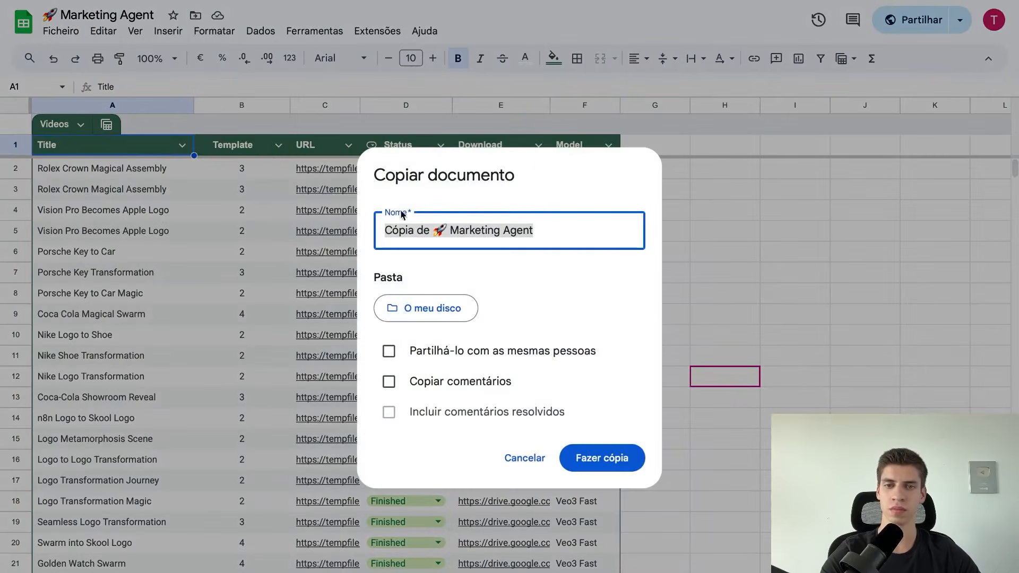
{"action": "left_click_drag", "start_coordinate": [430, 226], "coordinate": [369, 226]}
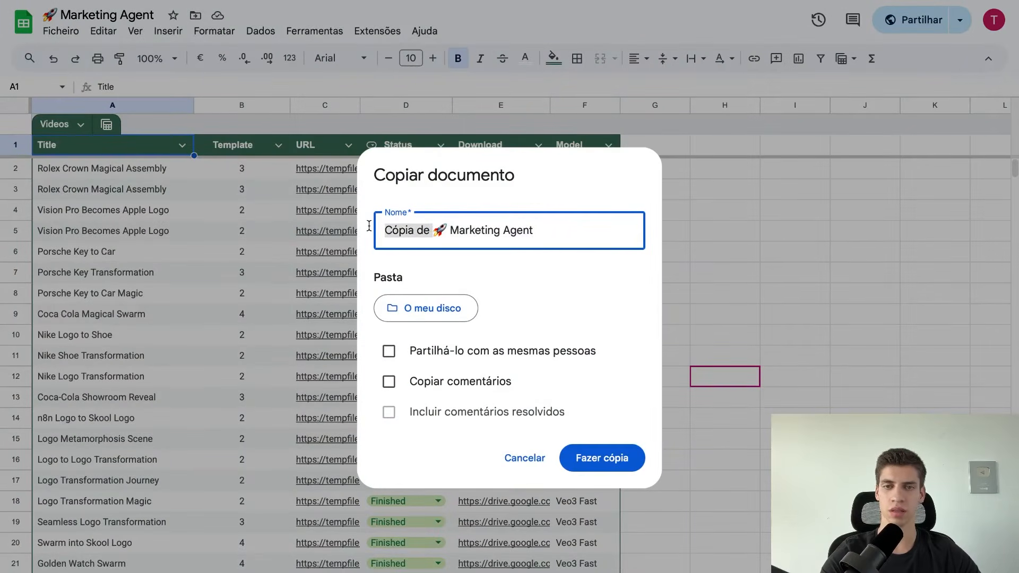
{"action": "key", "text": "BackSpace"}
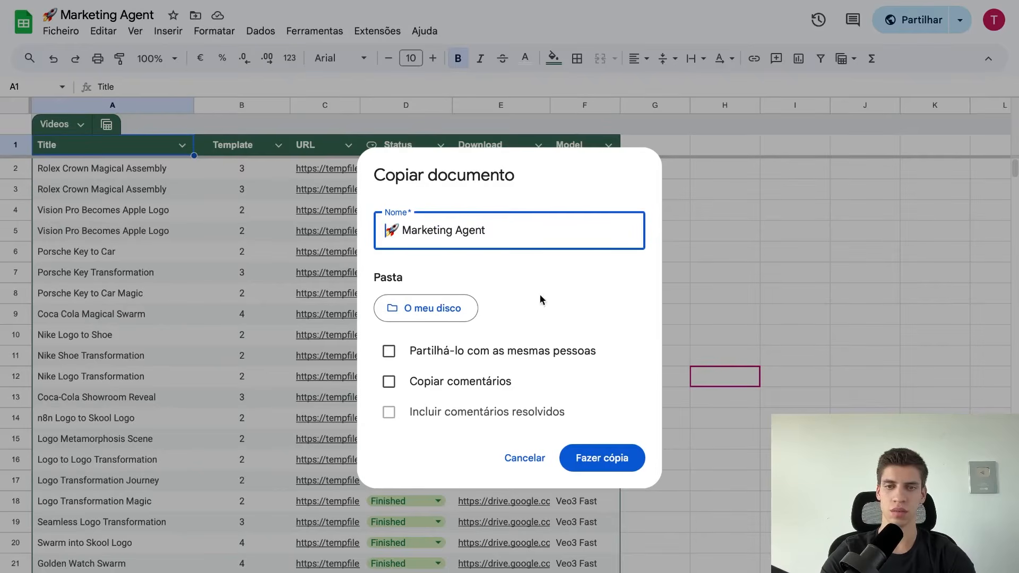
{"action": "left_click", "coordinate": [591, 458]}
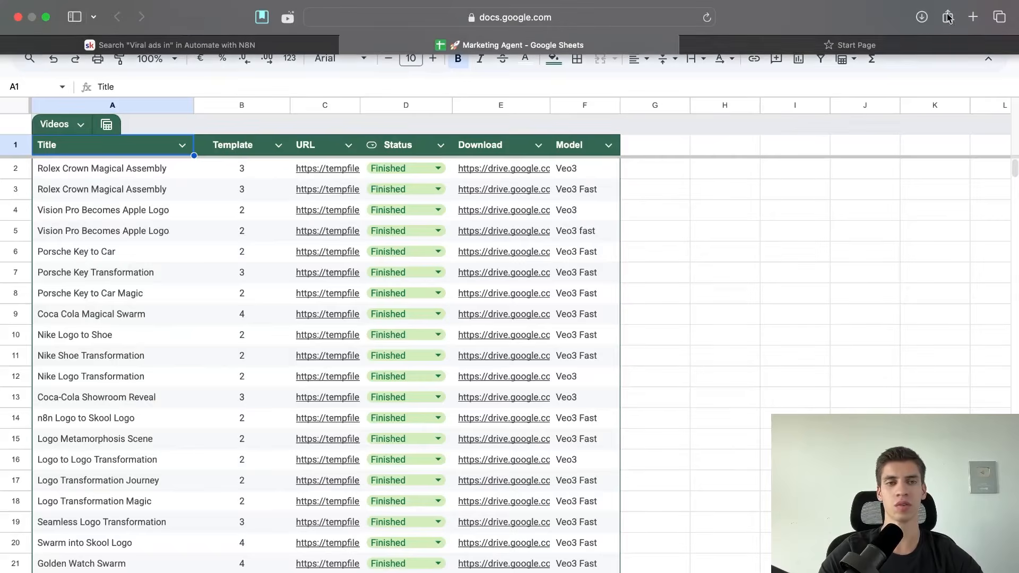
Search the web for "sheets" in a new browser tab and open the Google Sheets home page
{"action": "key", "text": "super+t"}
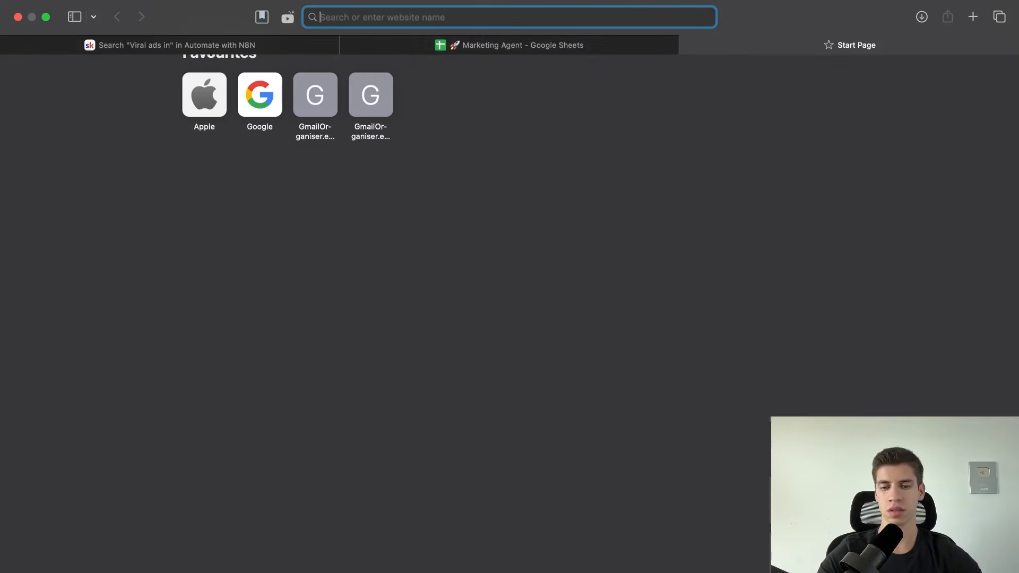
{"action": "type", "text": "sheets"}
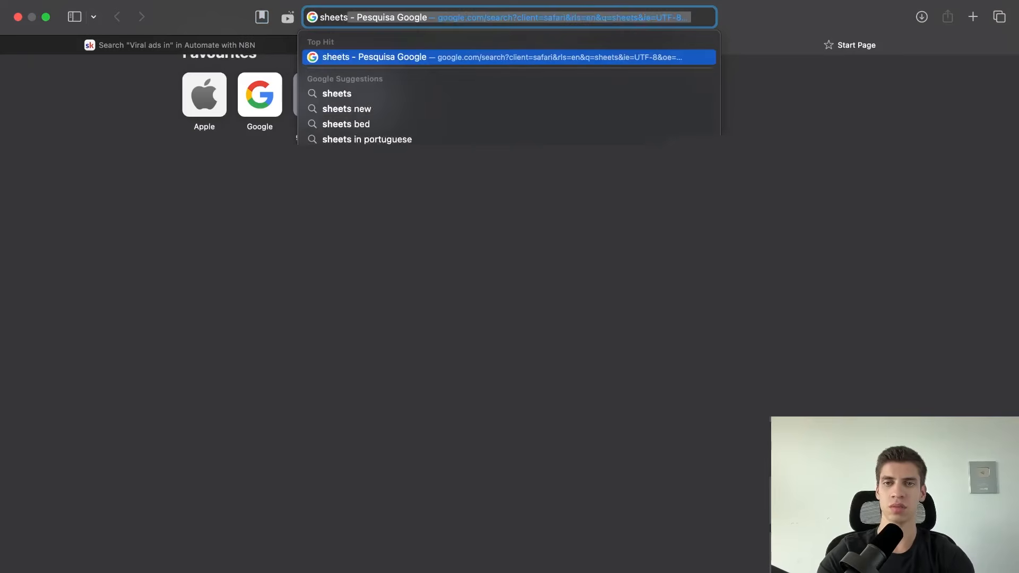
{"action": "key", "text": "Return"}
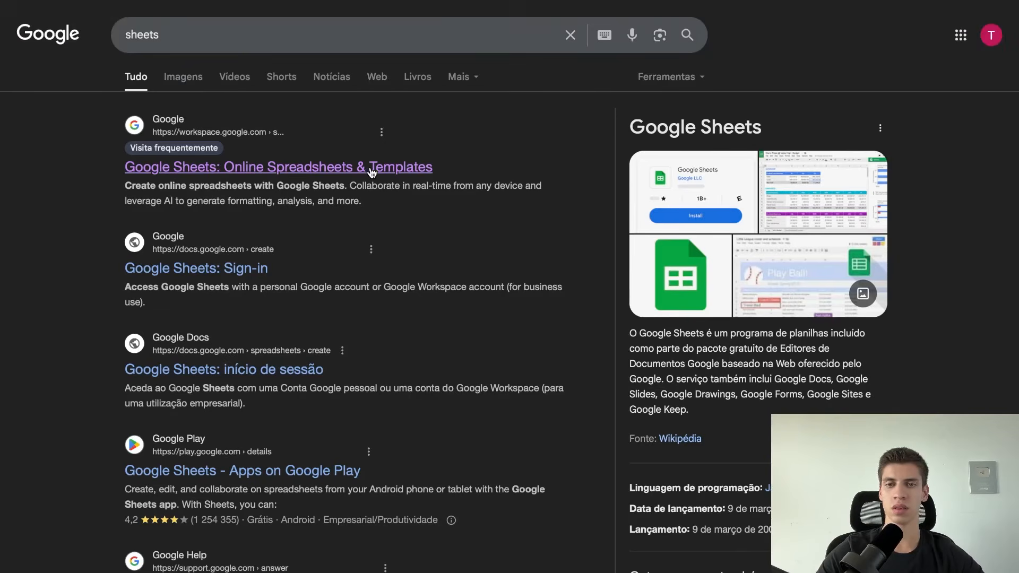
{"action": "left_click", "coordinate": [373, 179]}
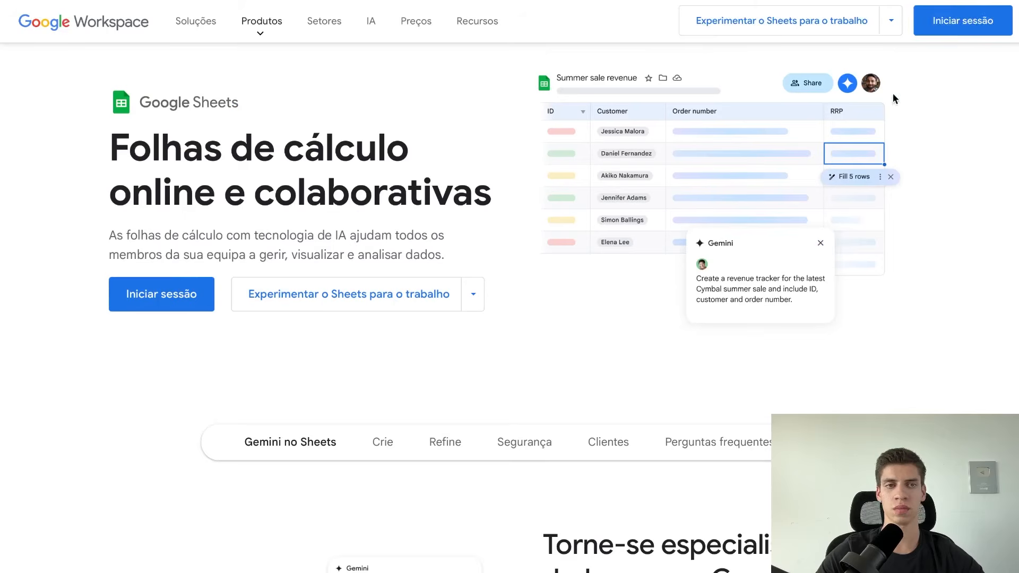
{"action": "left_click", "coordinate": [972, 27]}
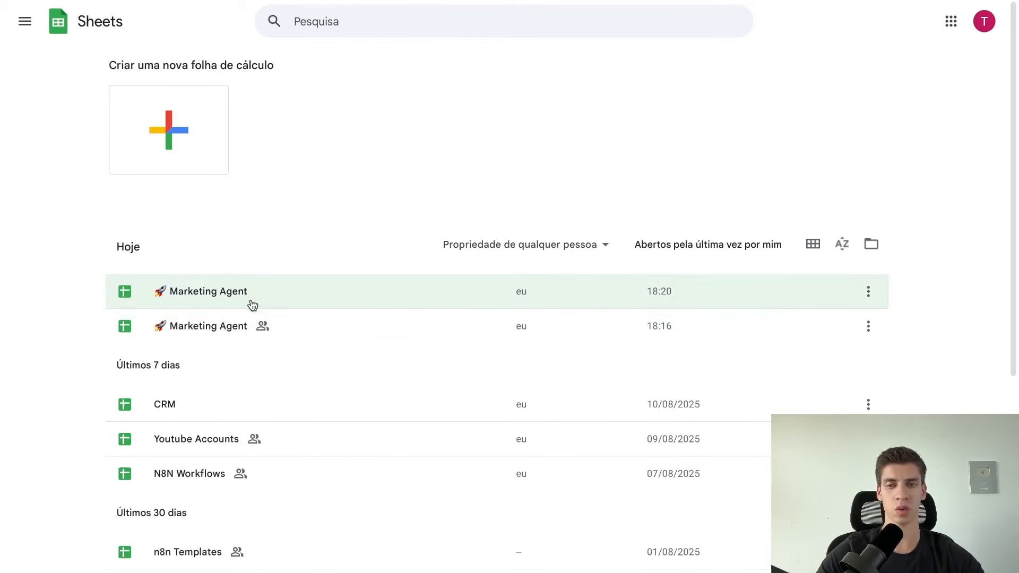
Move the shared original Marketing Agent spreadsheet to the trash and show the Videos sheet of the remaining copy
{"action": "left_click", "coordinate": [868, 328]}
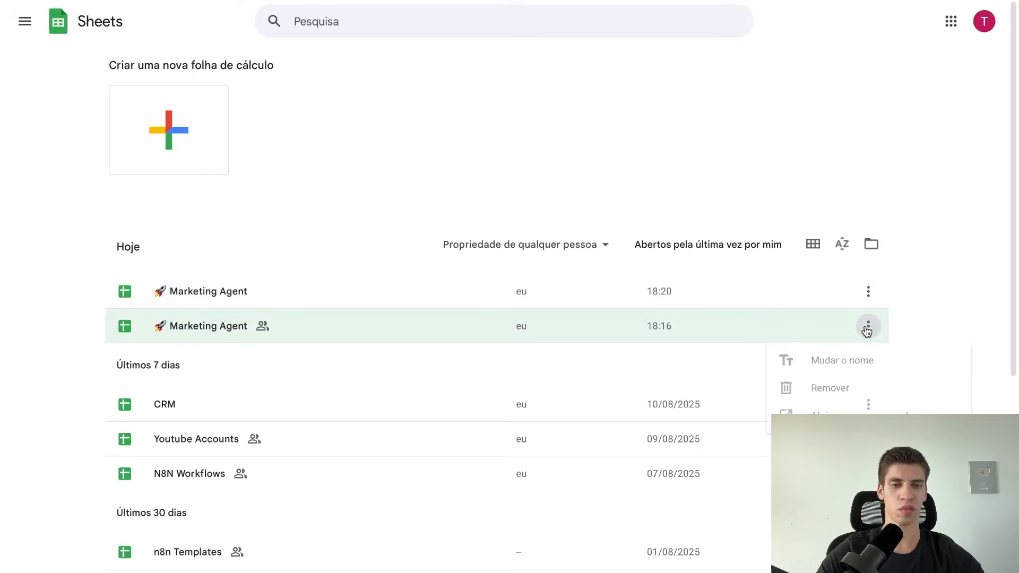
{"action": "left_click", "coordinate": [848, 390]}
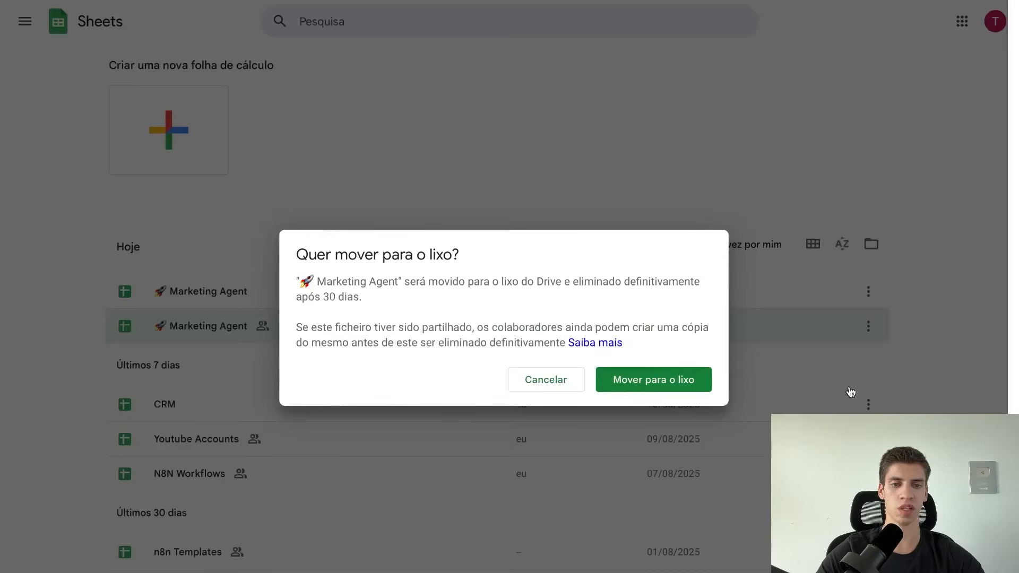
{"action": "left_click", "coordinate": [664, 393]}
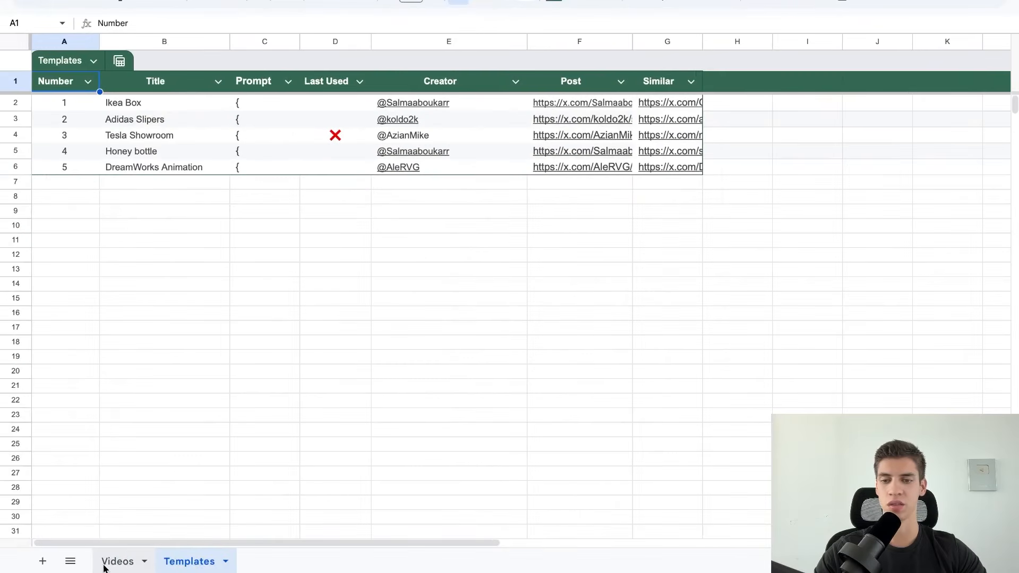
{"action": "left_click", "coordinate": [115, 563]}
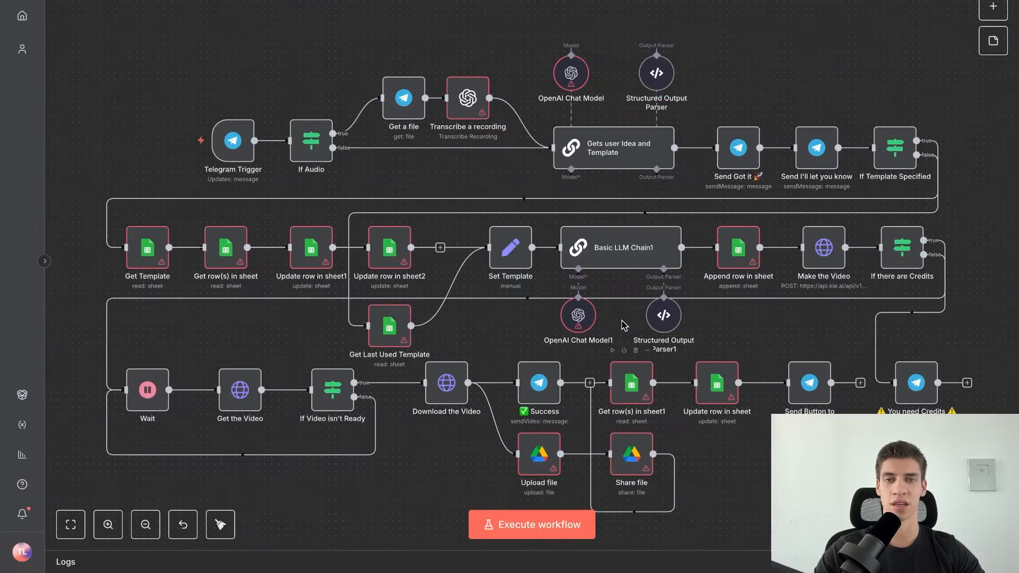
In n8n, set the Get Template node to the Marketing Agent document and its Templates sheet, and recheck the node's parameters
{"action": "double_click", "coordinate": [148, 250]}
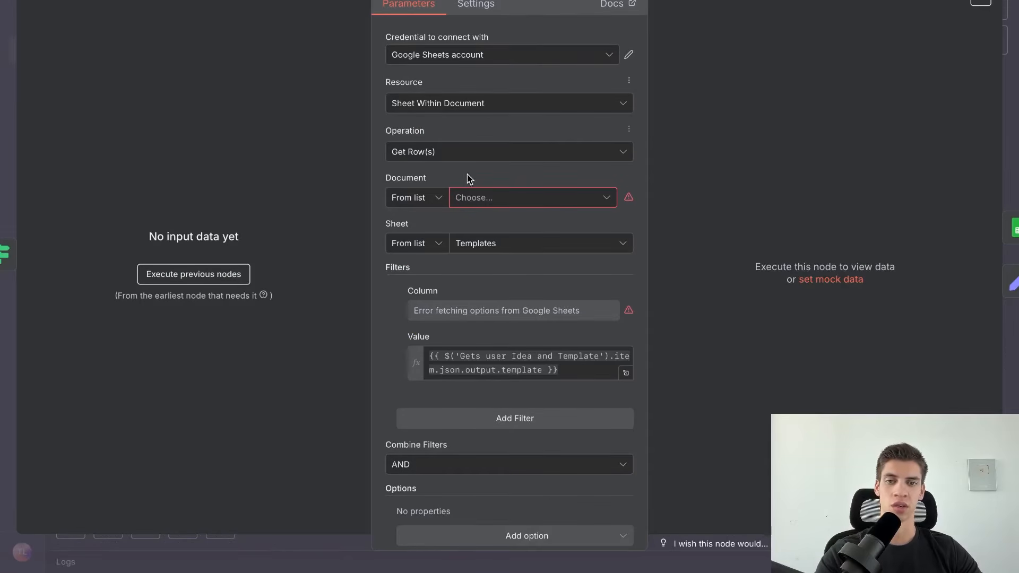
{"action": "left_click", "coordinate": [504, 201]}
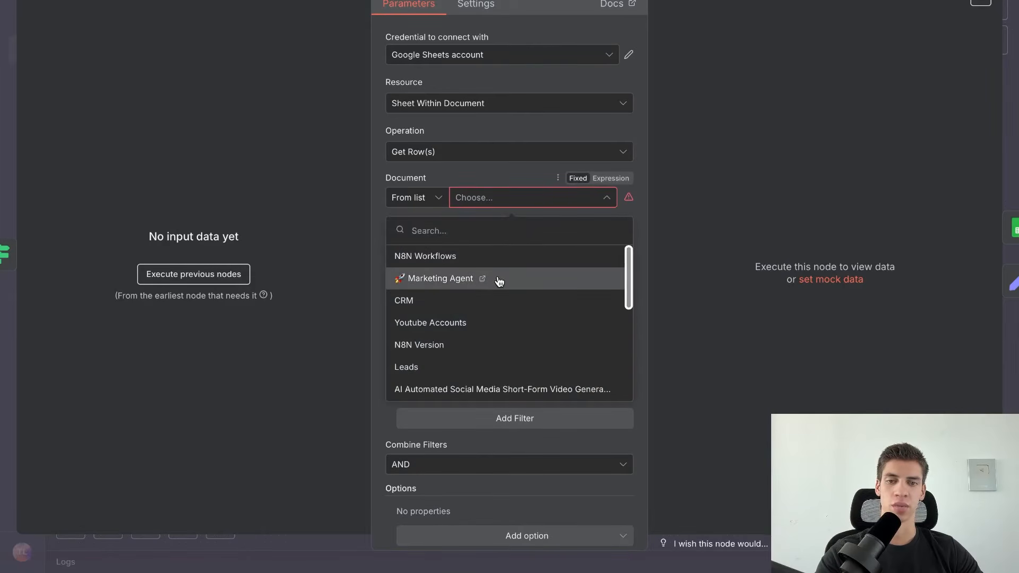
{"action": "left_click", "coordinate": [495, 278]}
{"action": "left_click", "coordinate": [509, 251]}
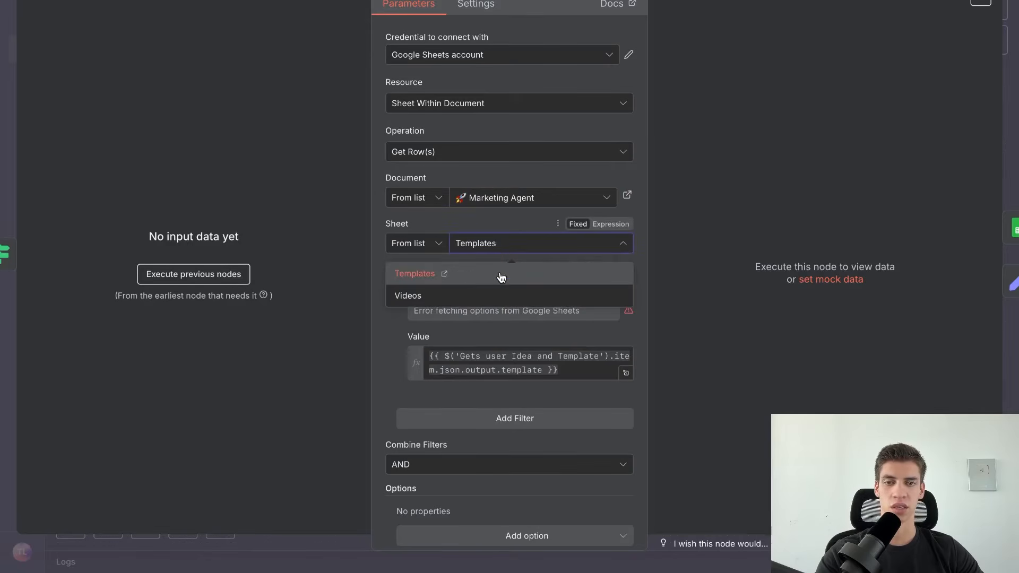
{"action": "left_click", "coordinate": [502, 276]}
{"action": "key", "text": "Escape"}
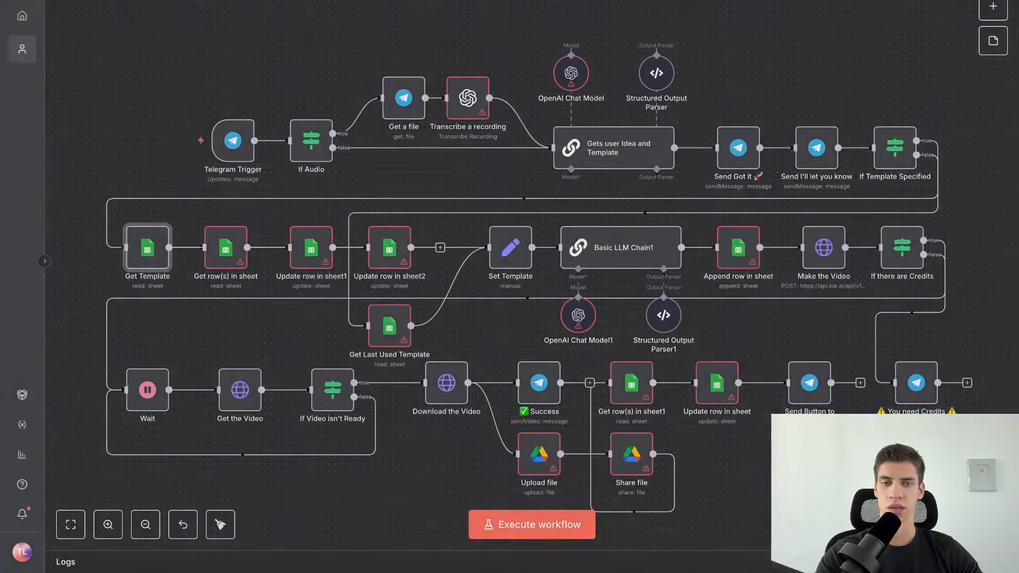
{"action": "double_click", "coordinate": [150, 257]}
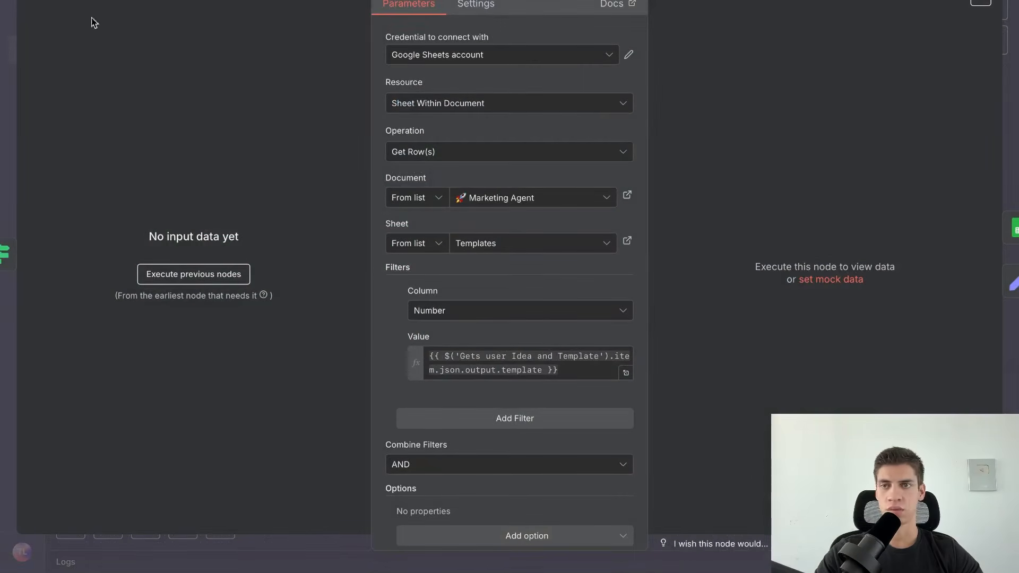
{"action": "key", "text": "Escape"}
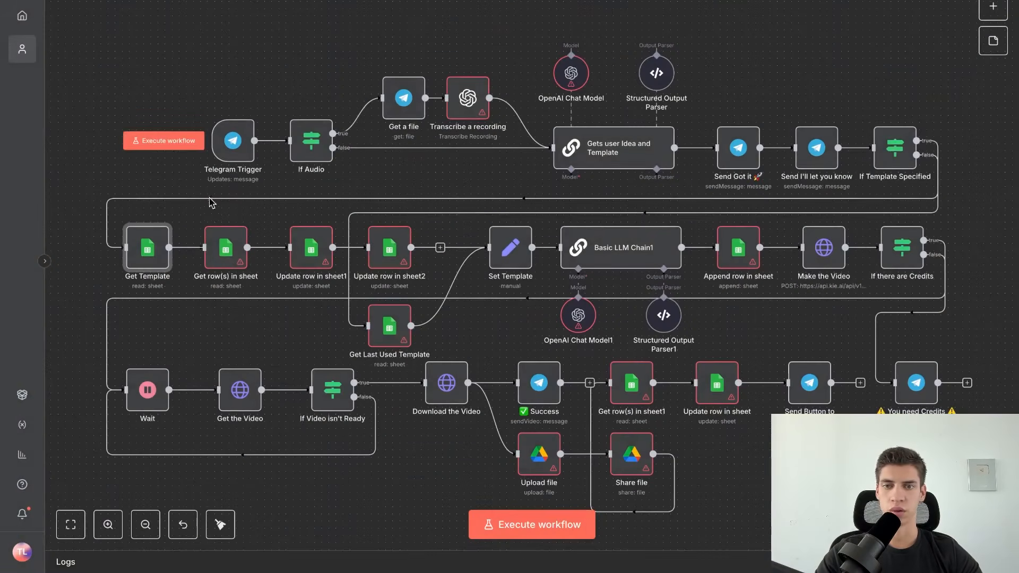
Set the Get row(s) in sheet node to read from the Templates sheet of the Marketing Agent document
{"action": "double_click", "coordinate": [227, 256]}
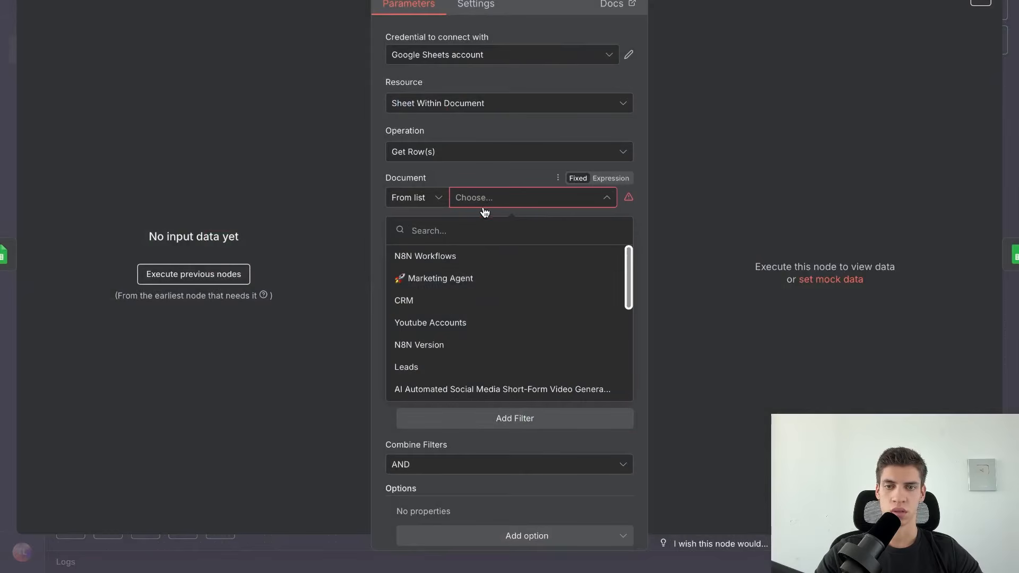
{"action": "left_click", "coordinate": [509, 285]}
{"action": "left_click", "coordinate": [508, 249]}
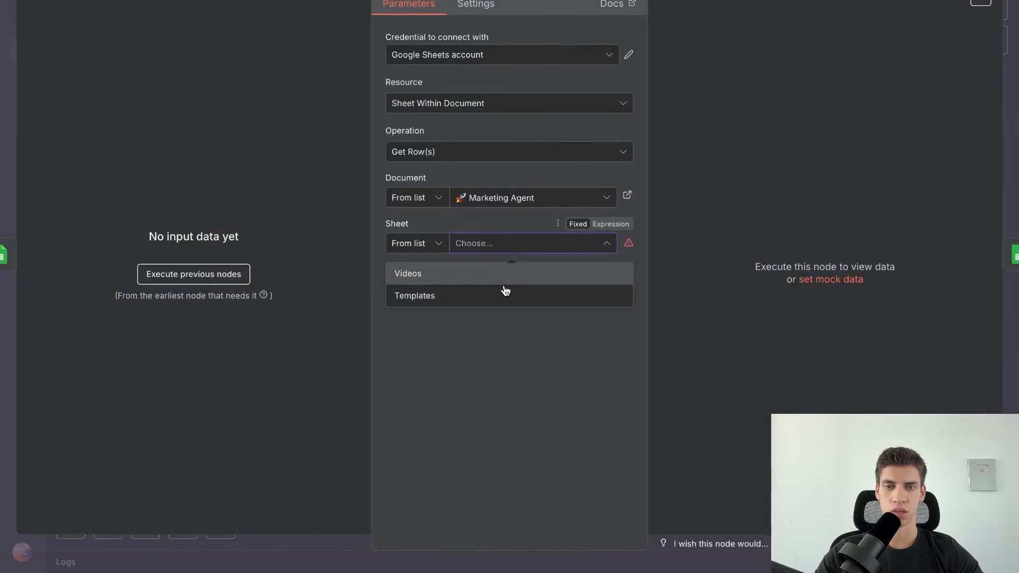
{"action": "left_click", "coordinate": [506, 303]}
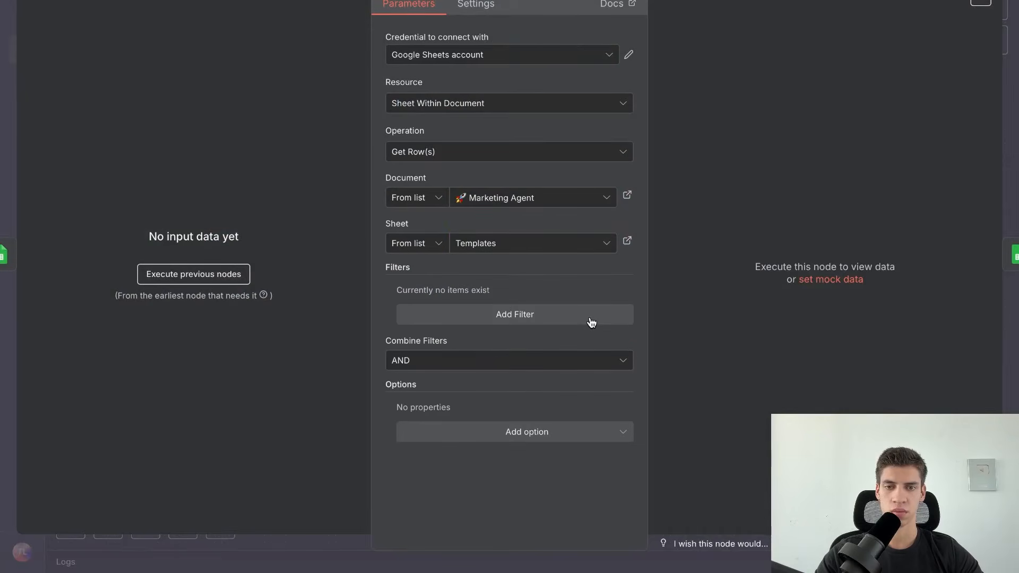
Add a filter on the Last Used column with the value ❌ from the Templates sheet, and return to the canvas
{"action": "left_click", "coordinate": [532, 316]}
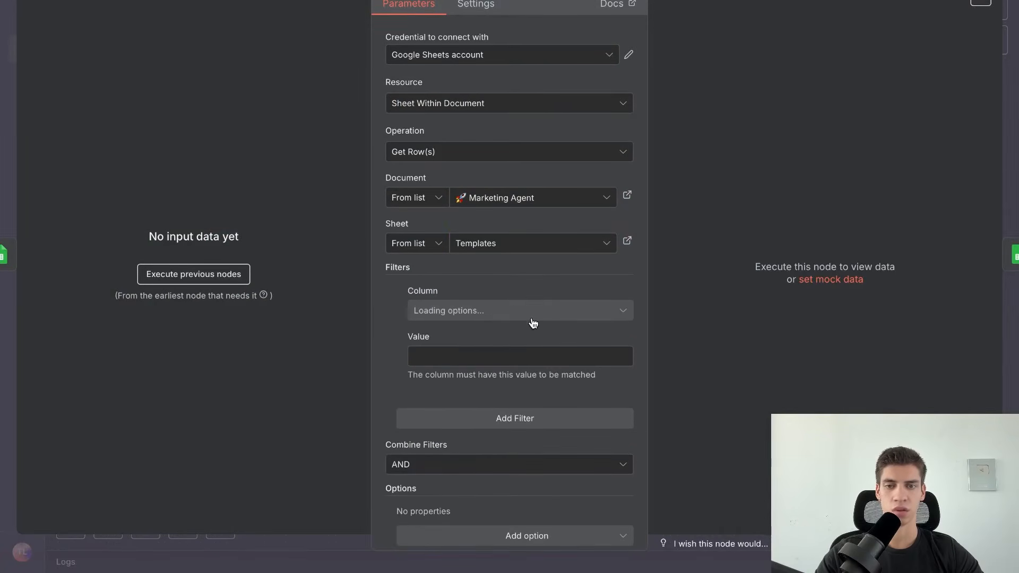
{"action": "left_click", "coordinate": [527, 316]}
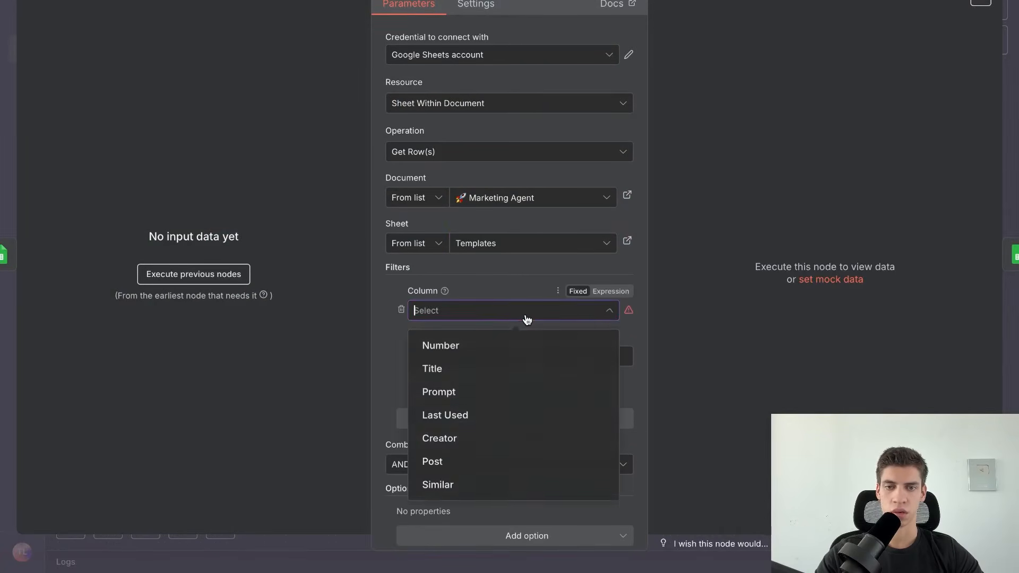
{"action": "left_click", "coordinate": [512, 419]}
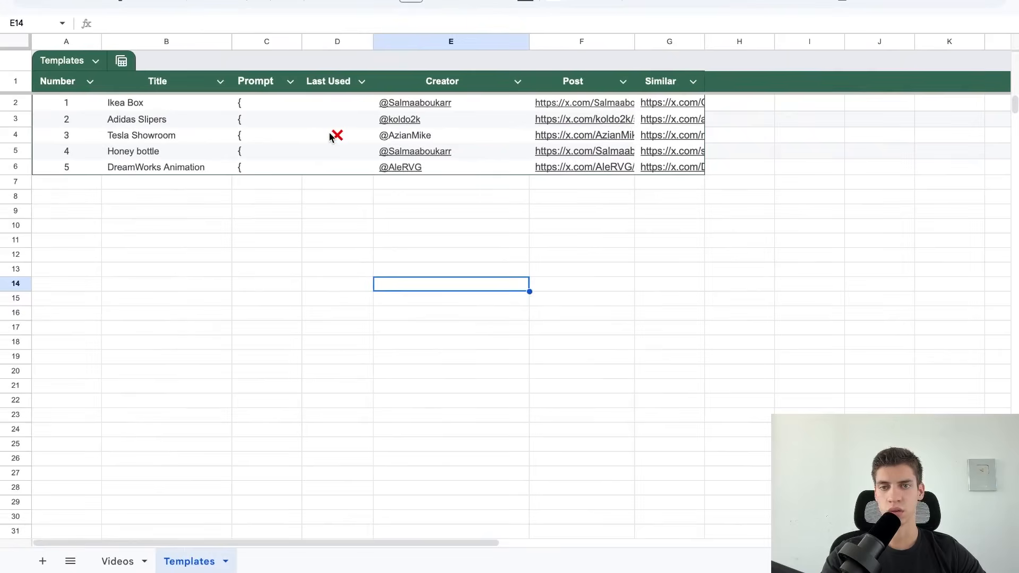
{"action": "left_click", "coordinate": [336, 136]}
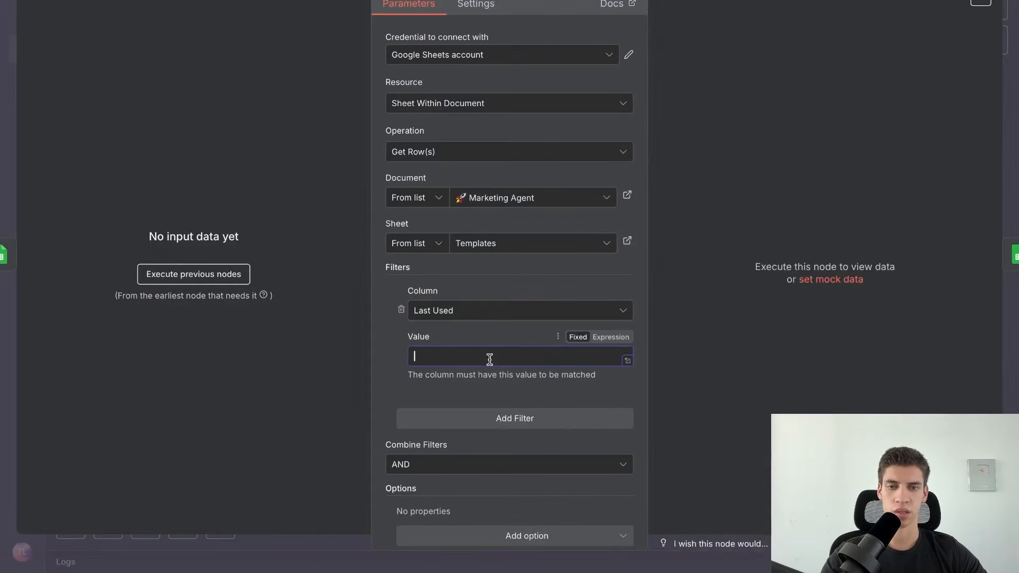
{"action": "type", "text": "❌"}
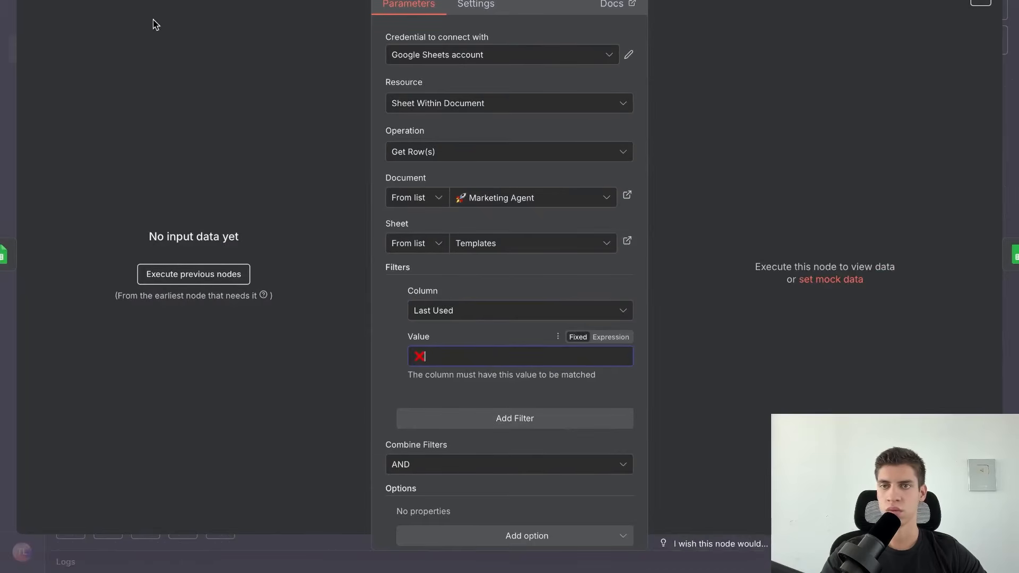
{"action": "key", "text": "Escape"}
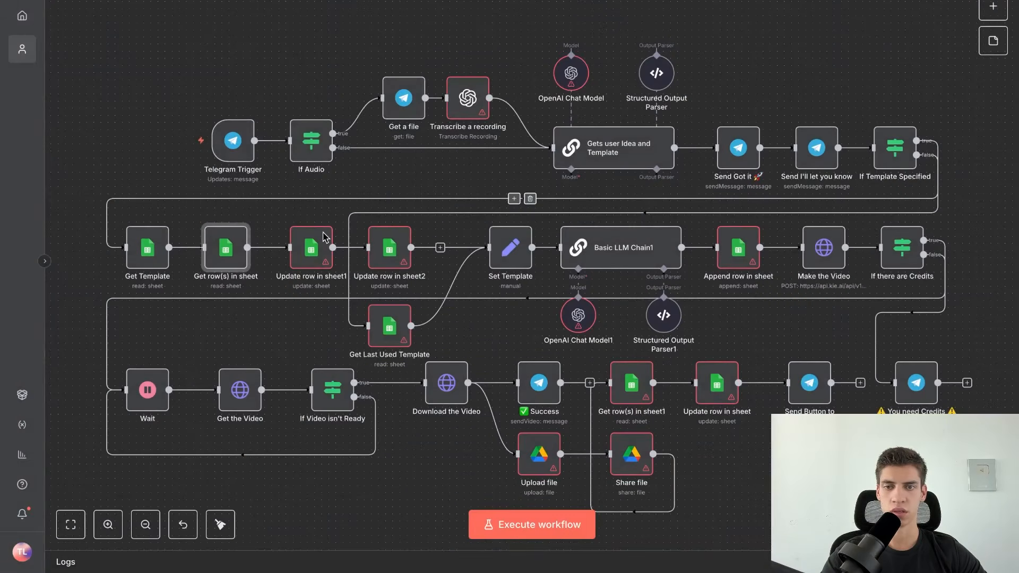
Set the Update row in sheet1 node's document to Marketing Agent, check its Last Used value, and return to the canvas
{"action": "left_click", "coordinate": [317, 260]}
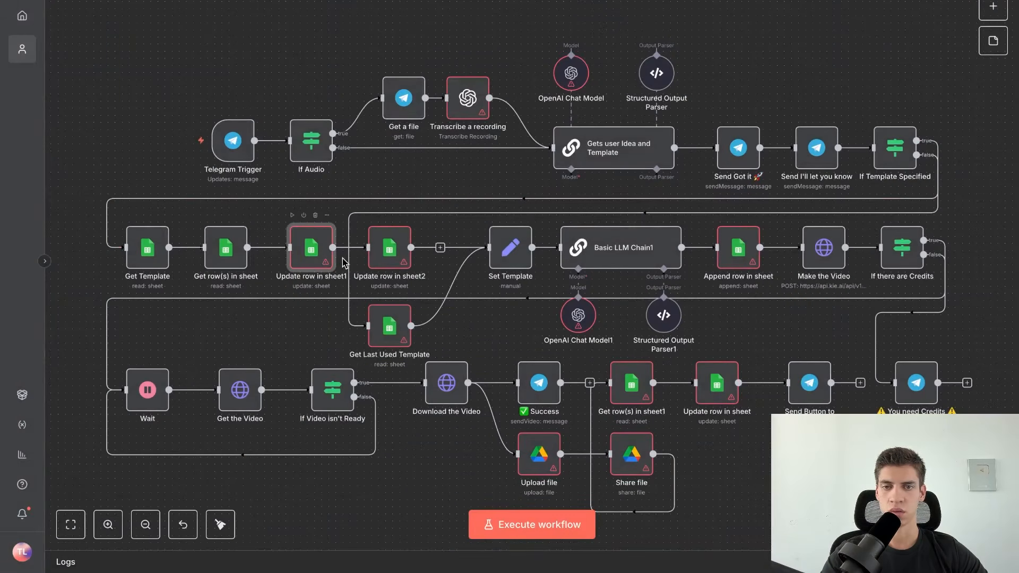
{"action": "key", "text": "Return"}
{"action": "left_click", "coordinate": [542, 200]}
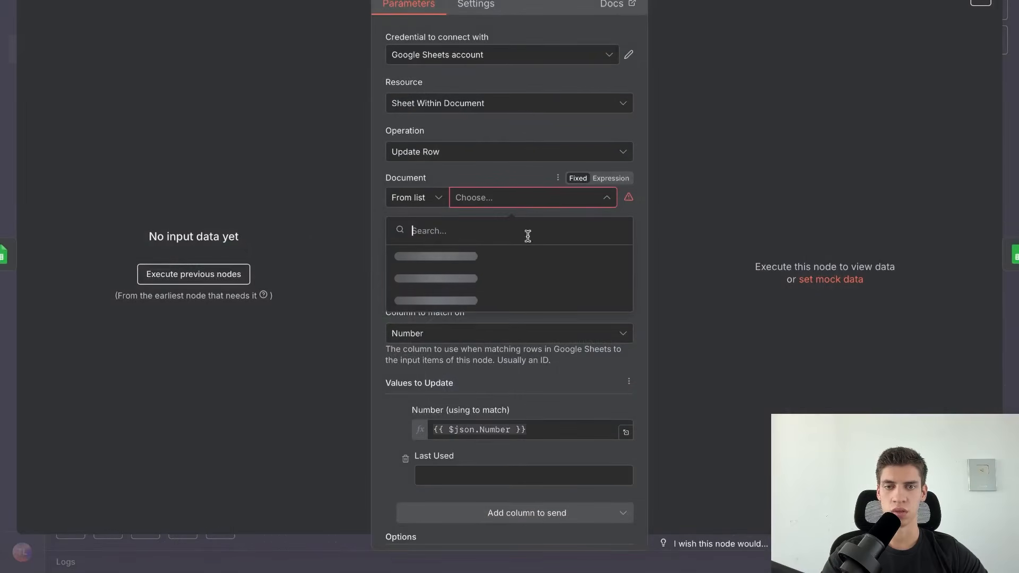
{"action": "left_click", "coordinate": [540, 282]}
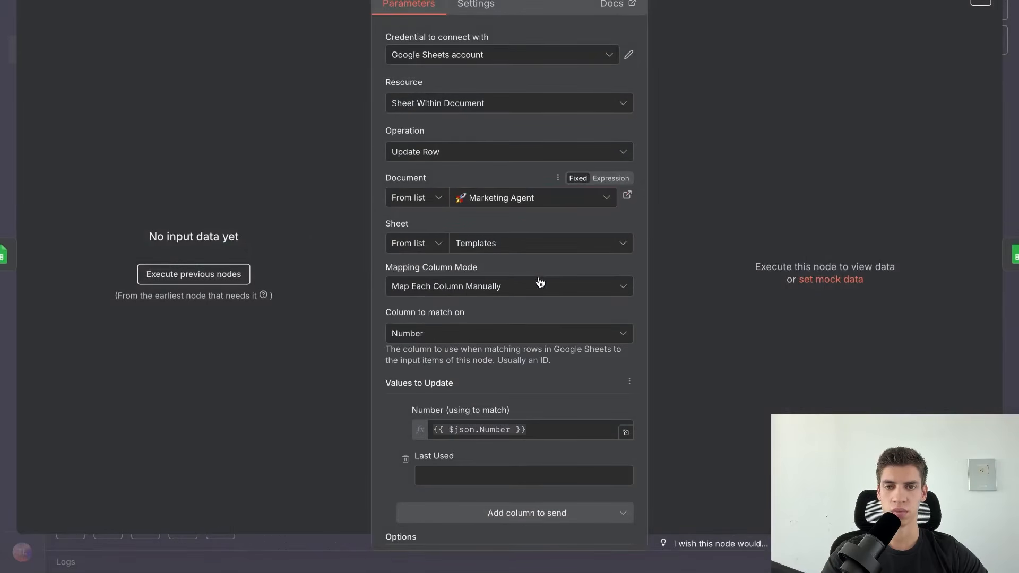
{"action": "scroll", "coordinate": [514, 362], "scroll_direction": "down", "scroll_amount": 2}
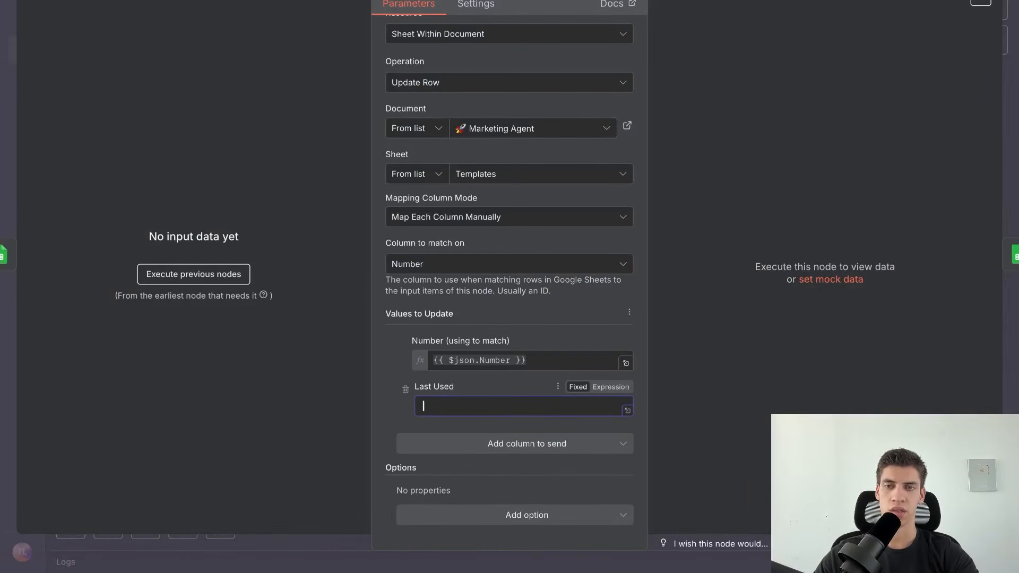
{"action": "left_click", "coordinate": [139, 3]}
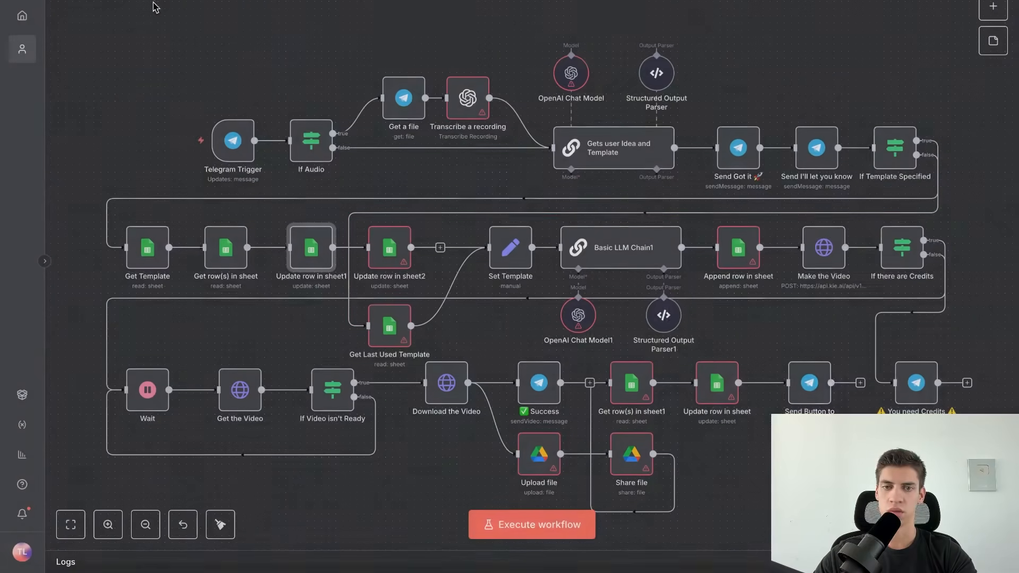
Set the Update row in sheet2 node's document to Marketing Agent
{"action": "left_click", "coordinate": [392, 257]}
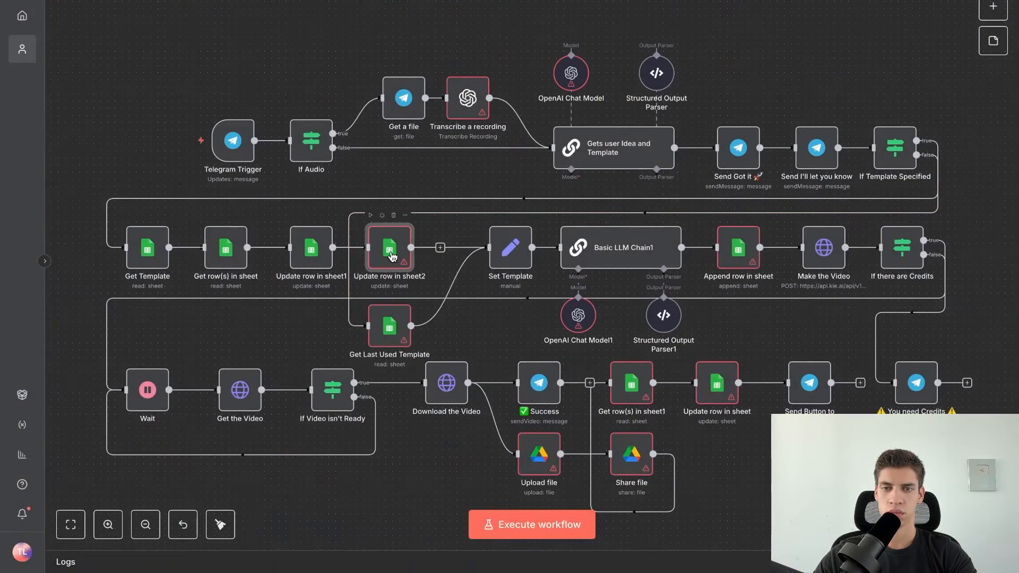
{"action": "double_click", "coordinate": [391, 256]}
{"action": "left_click", "coordinate": [503, 199]}
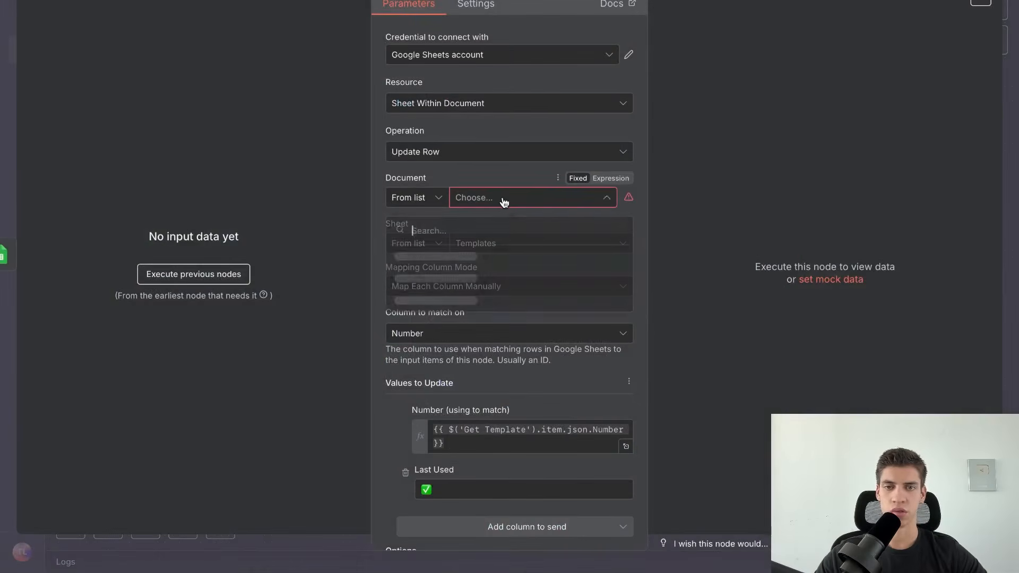
{"action": "left_click", "coordinate": [536, 277]}
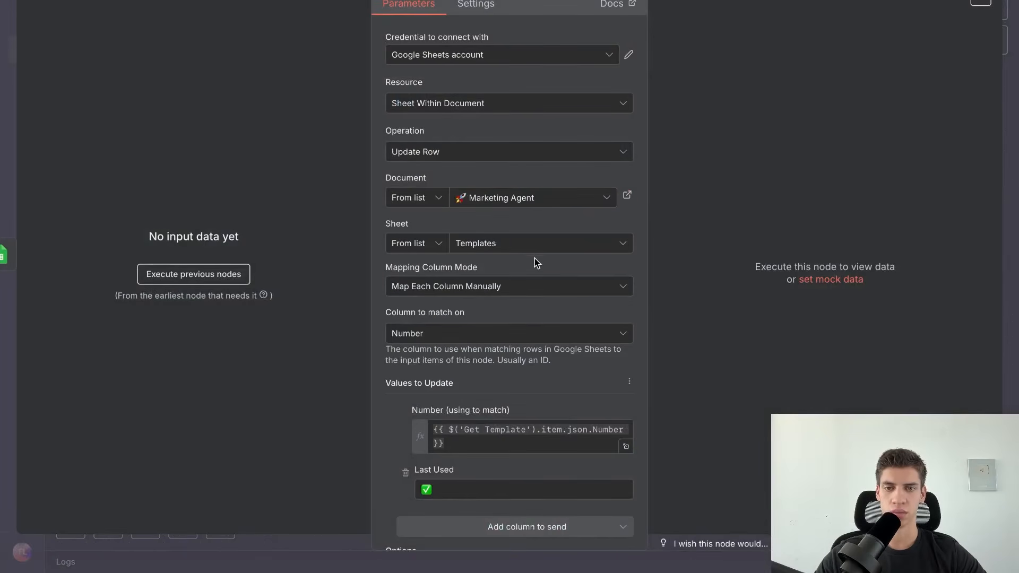
Replace the node's Last Used value with the ❌ copied from the Templates sheet, and return to the canvas
{"action": "scroll", "coordinate": [536, 351], "scroll_direction": "down", "scroll_amount": 2}
{"action": "left_click", "coordinate": [486, 415]}
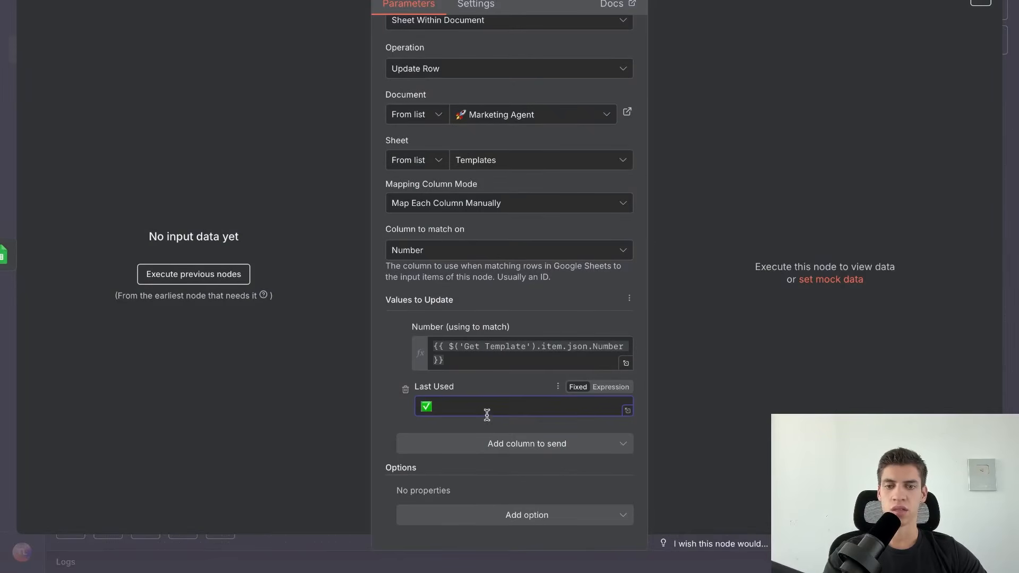
{"action": "key", "text": "BackSpace"}
{"action": "key", "text": "ctrl+Left"}
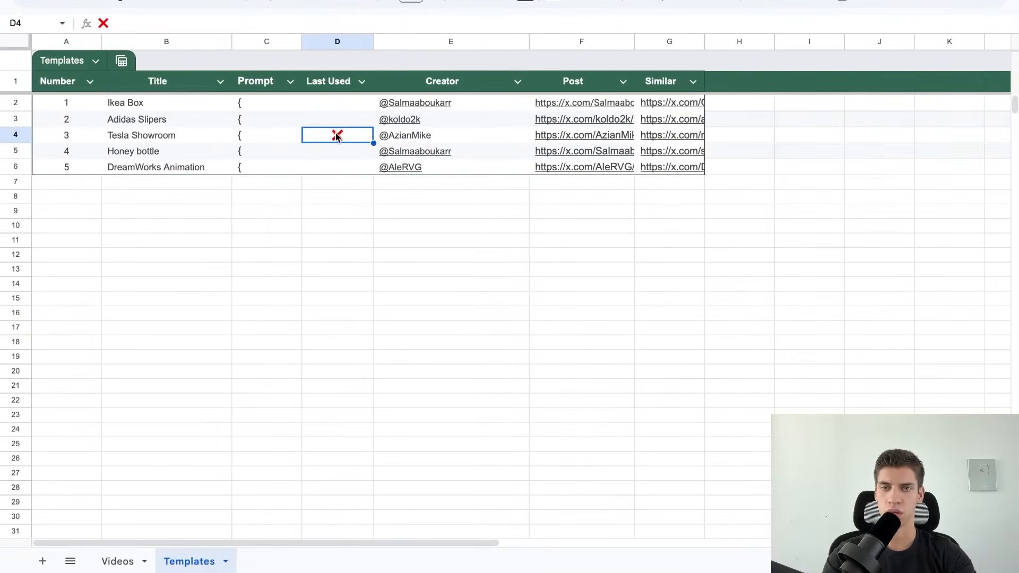
{"action": "double_click", "coordinate": [337, 135]}
{"action": "key", "text": "ctrl+Right"}
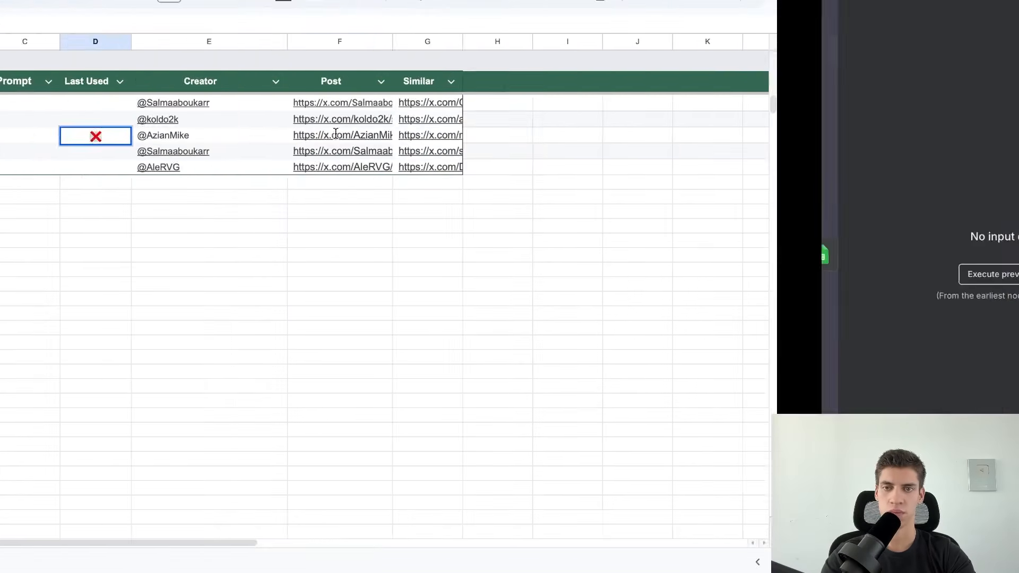
{"action": "type", "text": "❌"}
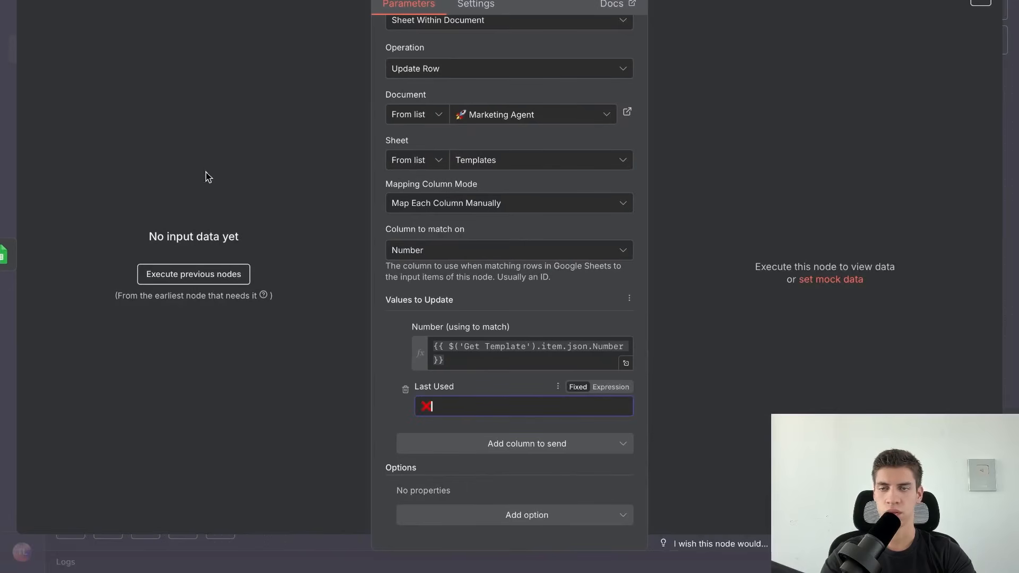
{"action": "key", "text": "Escape"}
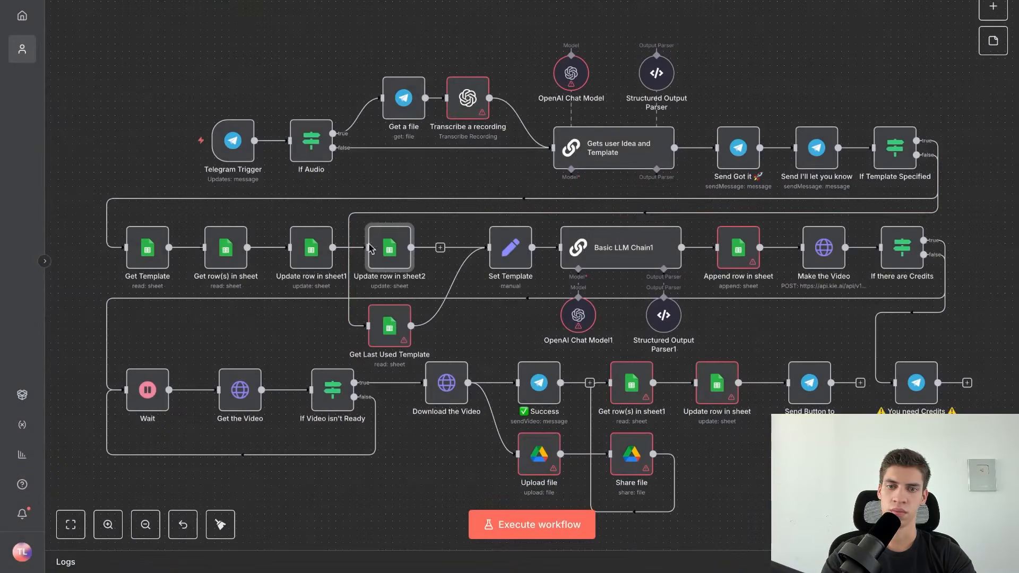
Set the Get Last Used Template node to read from the Templates sheet of the Marketing Agent document
{"action": "double_click", "coordinate": [387, 330]}
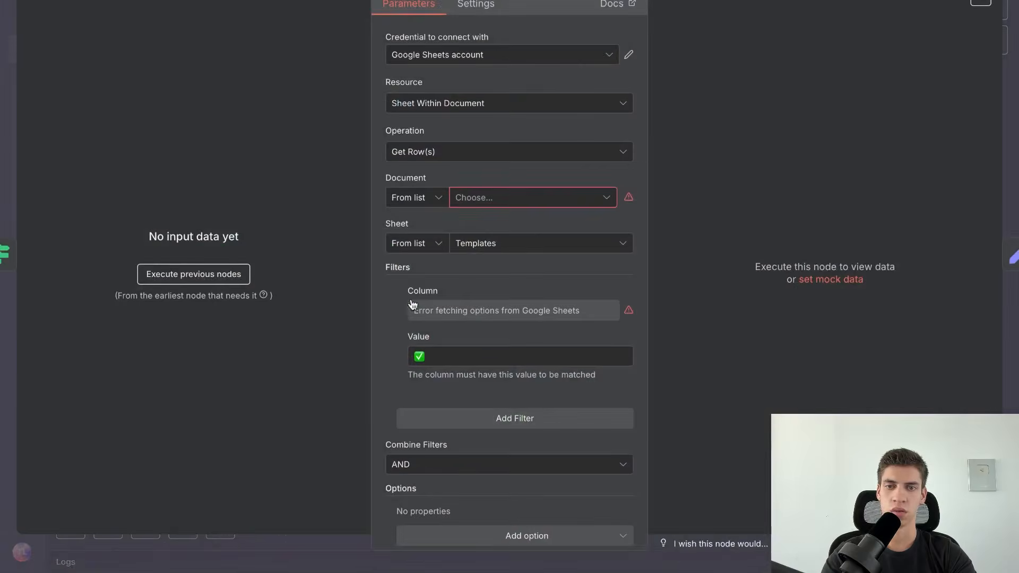
{"action": "left_click", "coordinate": [494, 202]}
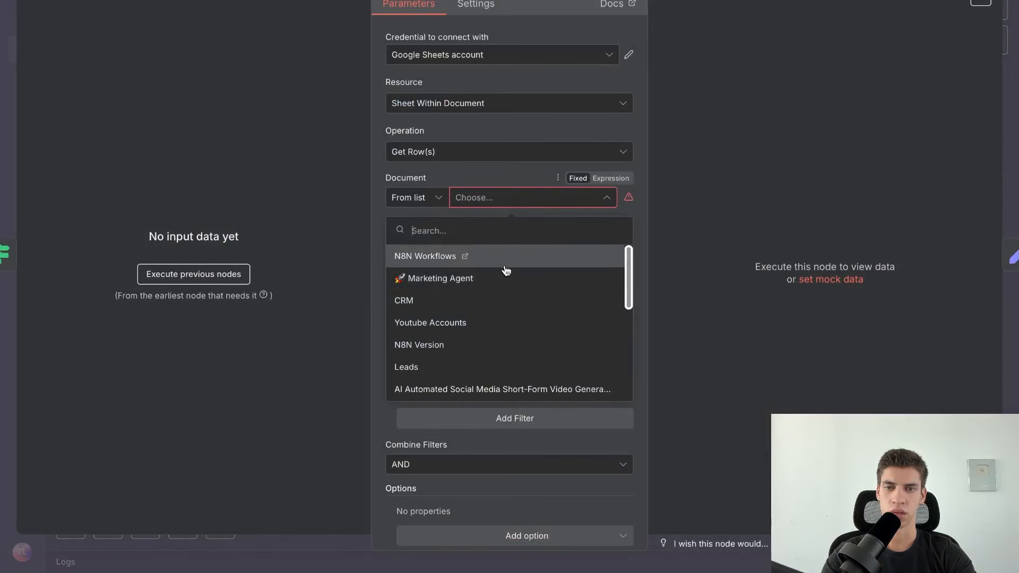
{"action": "left_click", "coordinate": [514, 282]}
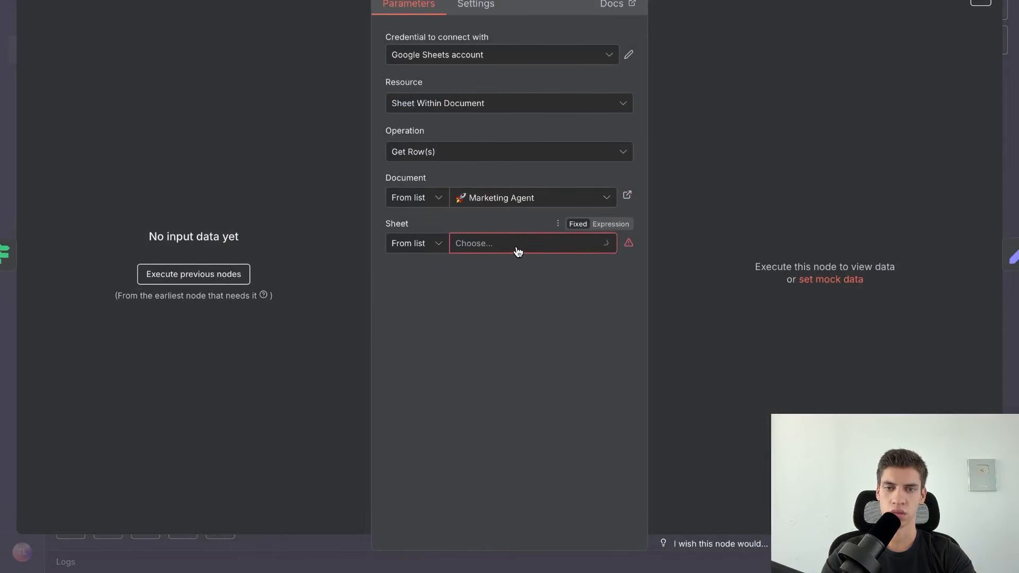
{"action": "left_click", "coordinate": [518, 247]}
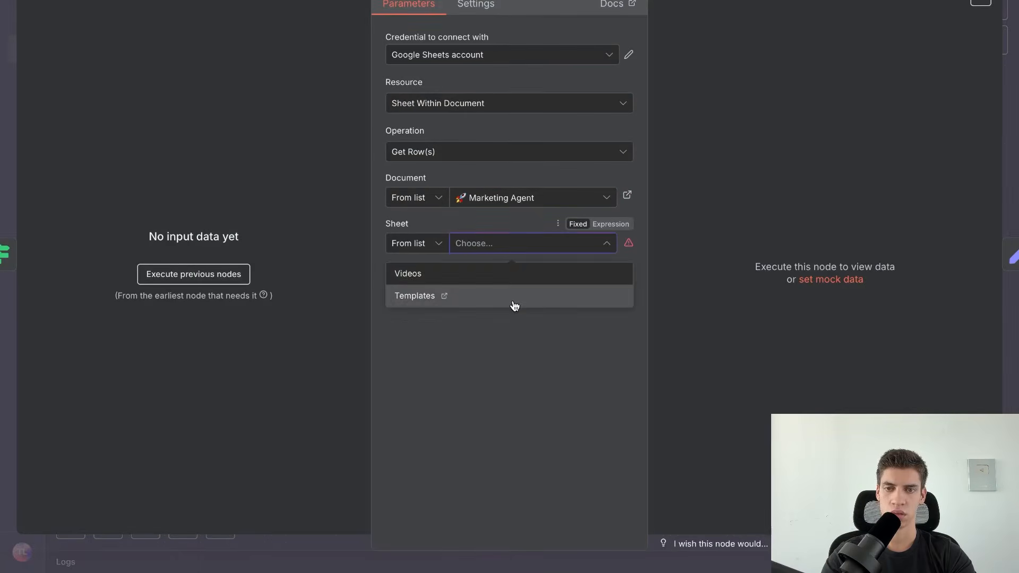
{"action": "left_click", "coordinate": [514, 300]}
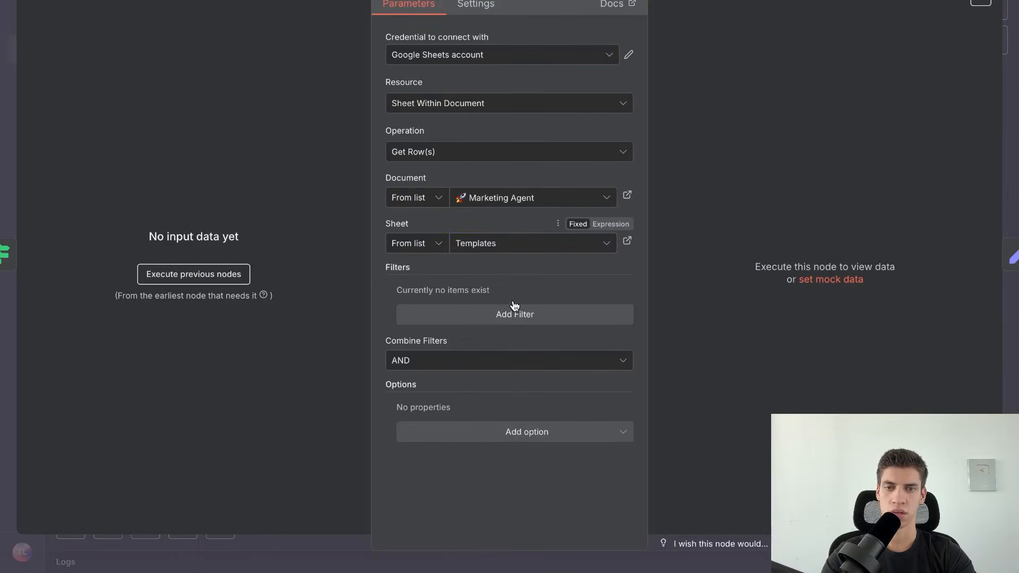
Add a filter to the Get Last Used Template node matching ❌ in the Last Used column, and close the node
{"action": "left_click", "coordinate": [565, 323]}
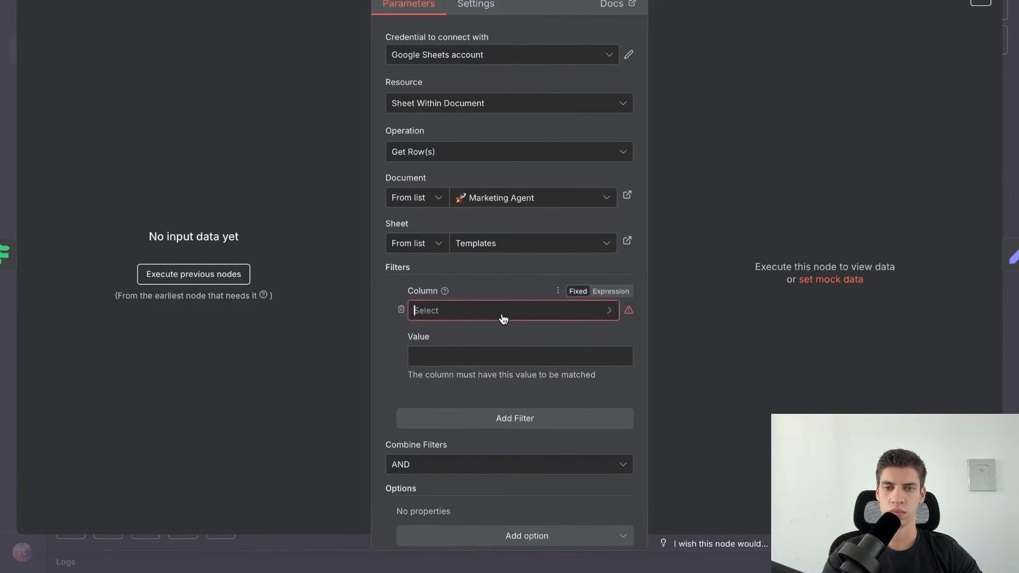
{"action": "left_click", "coordinate": [503, 318]}
{"action": "left_click", "coordinate": [498, 417]}
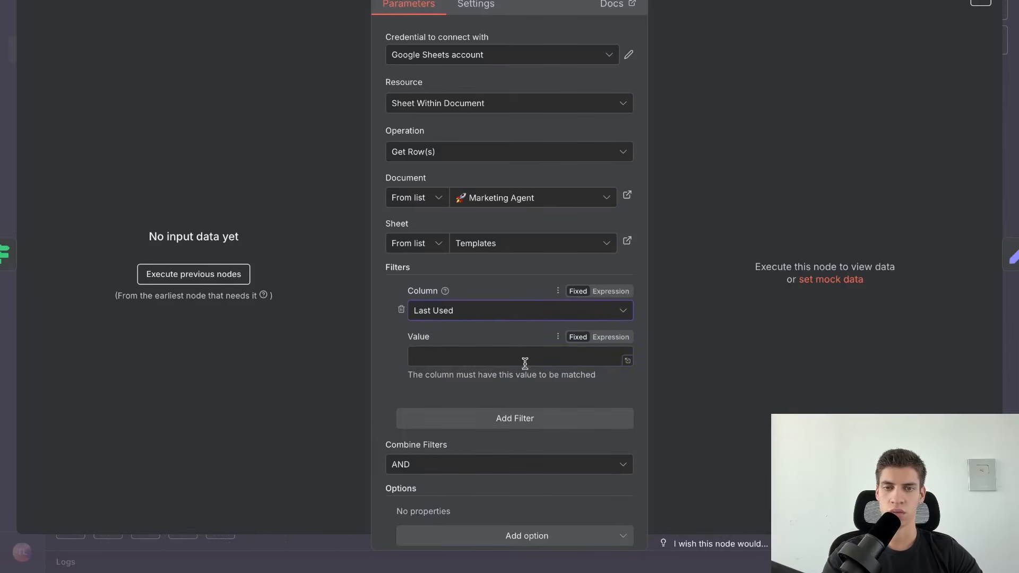
{"action": "left_click", "coordinate": [524, 362]}
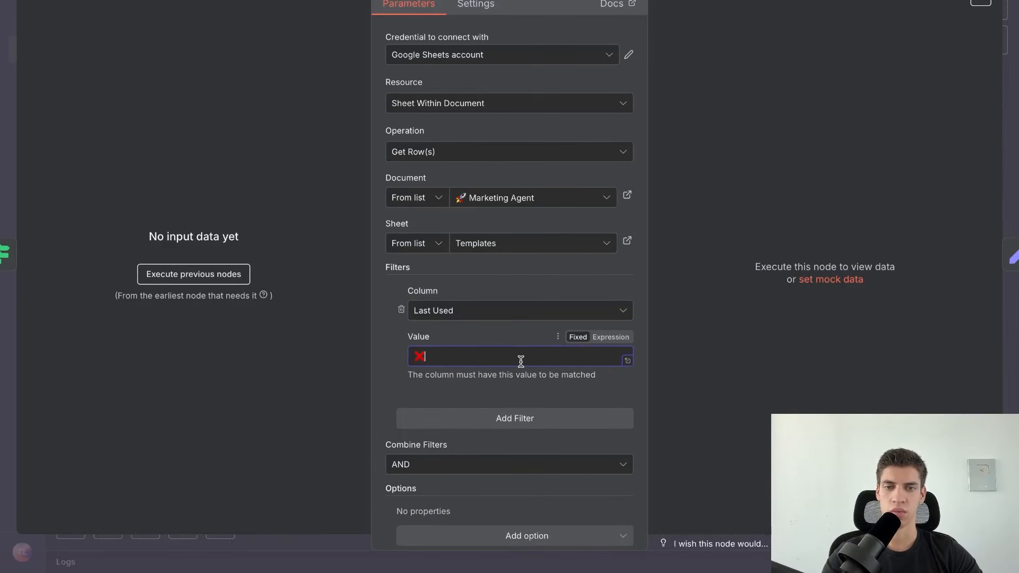
{"action": "left_click", "coordinate": [675, 368]}
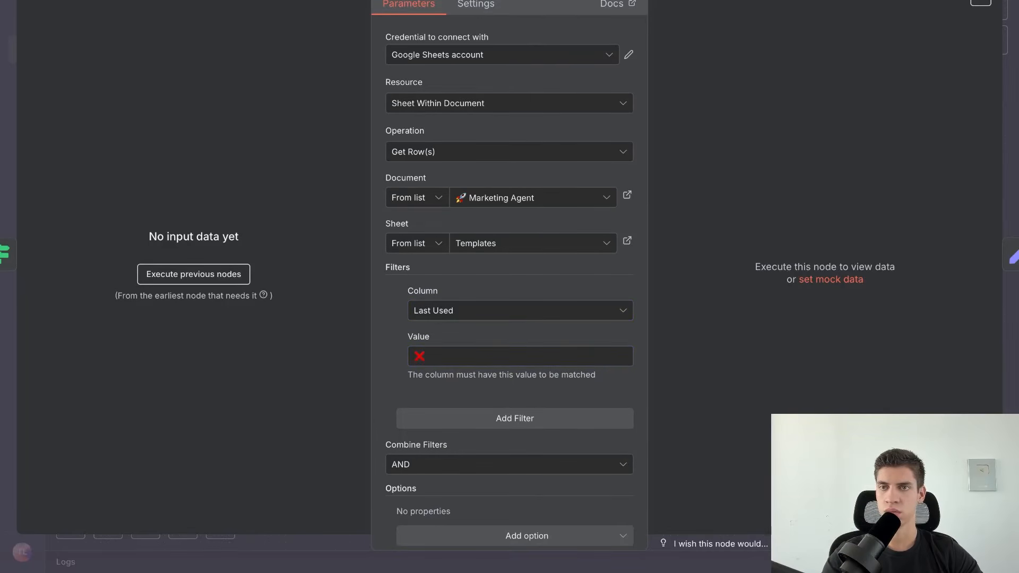
{"action": "key", "text": "Escape"}
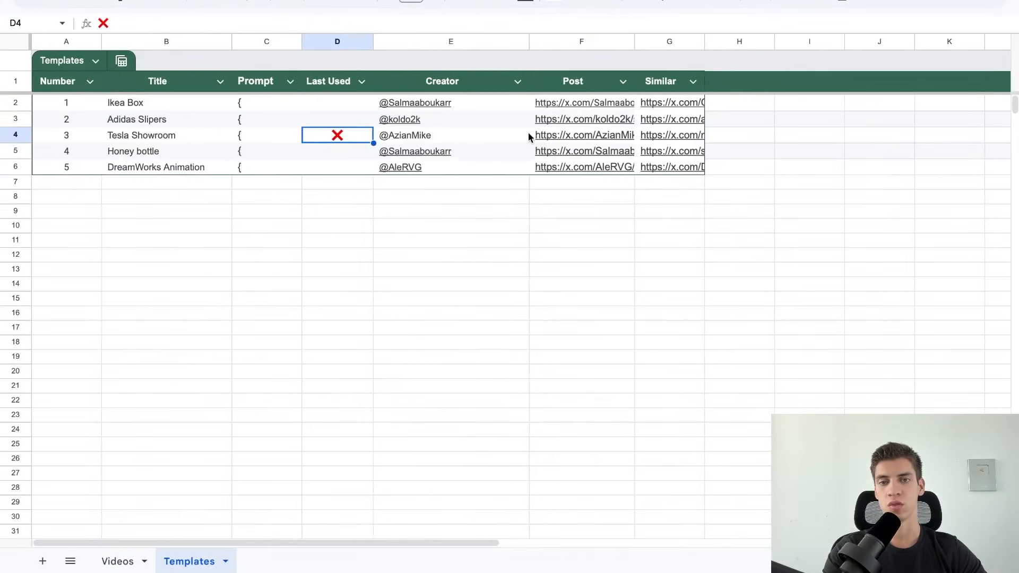
Check the spreadsheet's Videos sheet, and in n8n set the Append row in sheet node's document to Marketing Agent
{"action": "left_click", "coordinate": [151, 561]}
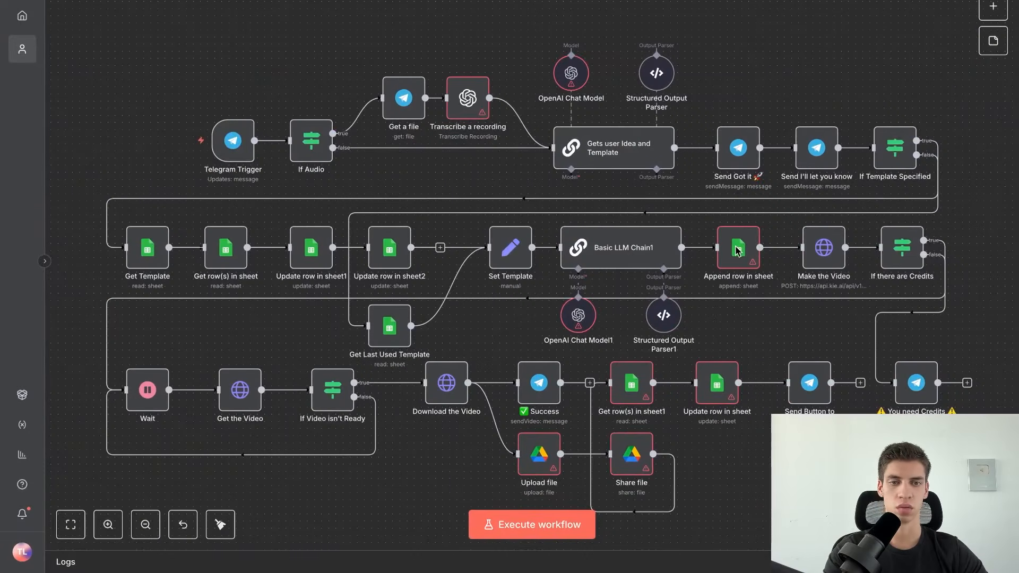
{"action": "double_click", "coordinate": [738, 251]}
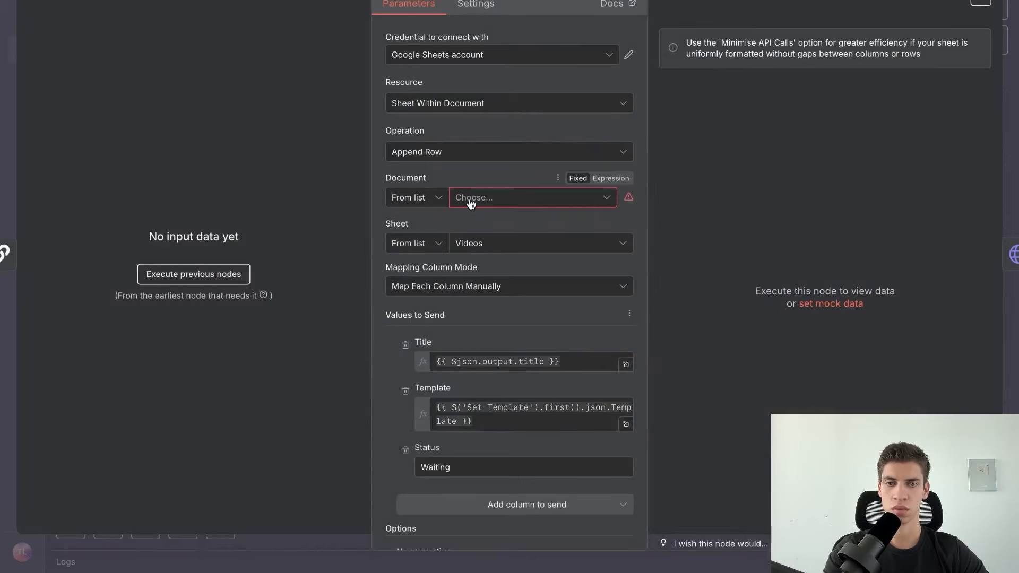
{"action": "left_click", "coordinate": [467, 200]}
{"action": "left_click", "coordinate": [525, 278]}
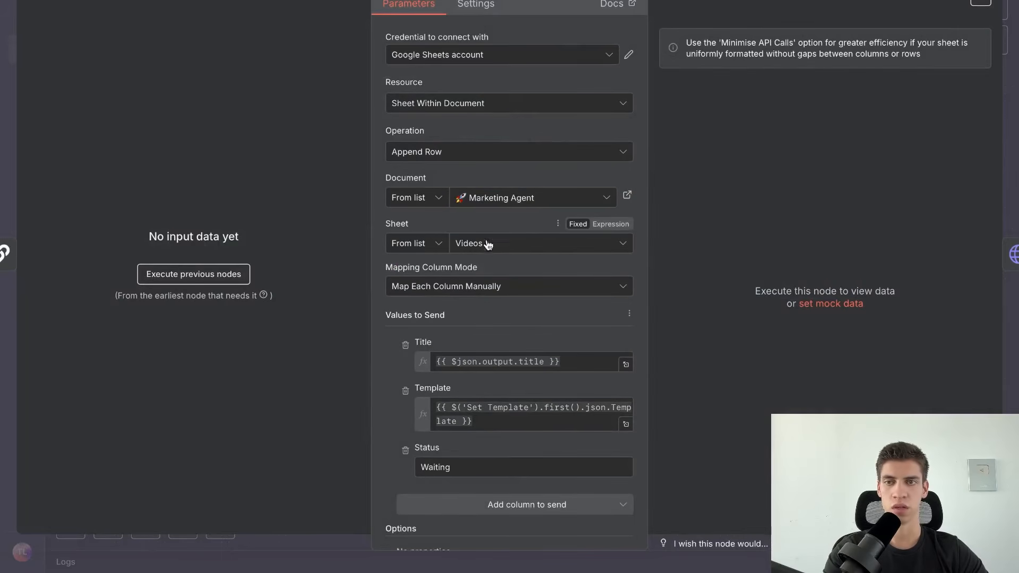
{"action": "key", "text": "Escape"}
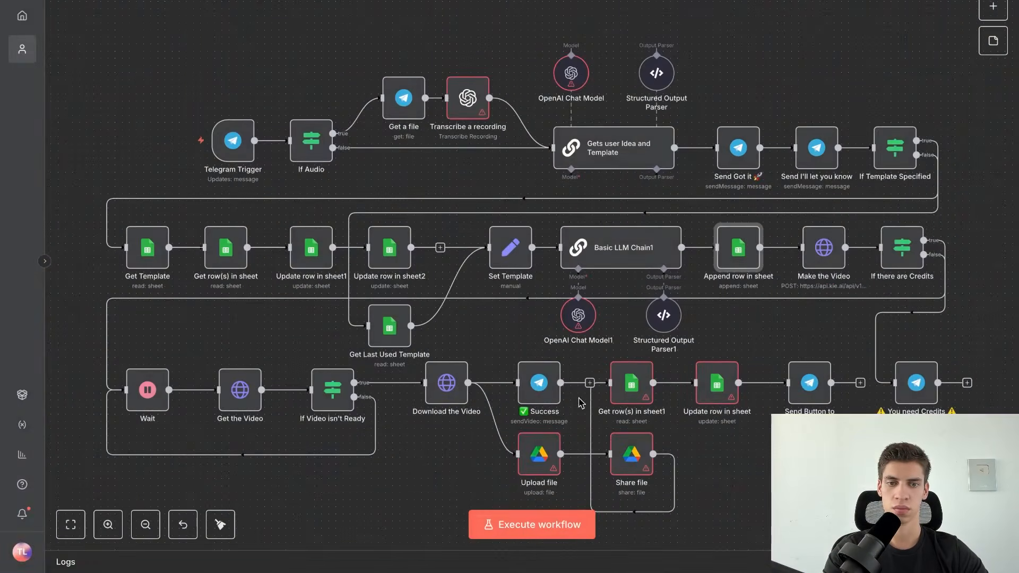
Set the Get row(s) in sheet1 node to read from the Videos sheet of the Marketing Agent document
{"action": "double_click", "coordinate": [626, 391]}
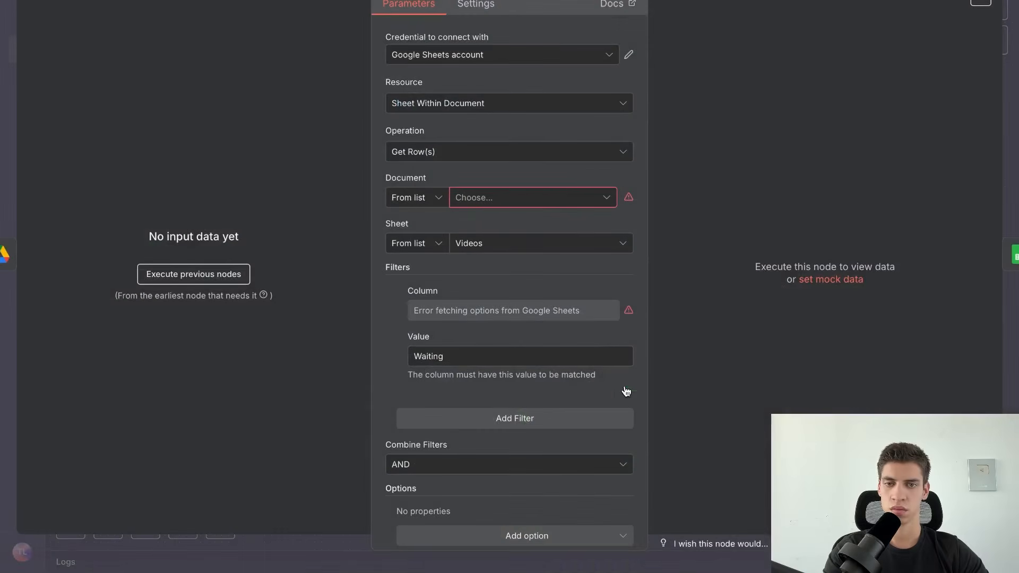
{"action": "left_click", "coordinate": [490, 210]}
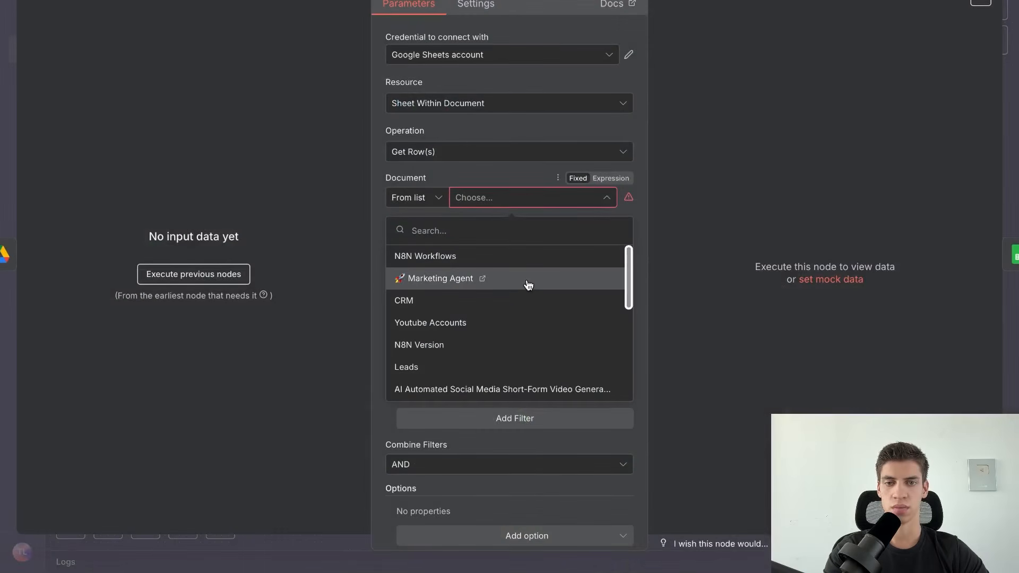
{"action": "left_click", "coordinate": [533, 291]}
{"action": "left_click", "coordinate": [533, 245]}
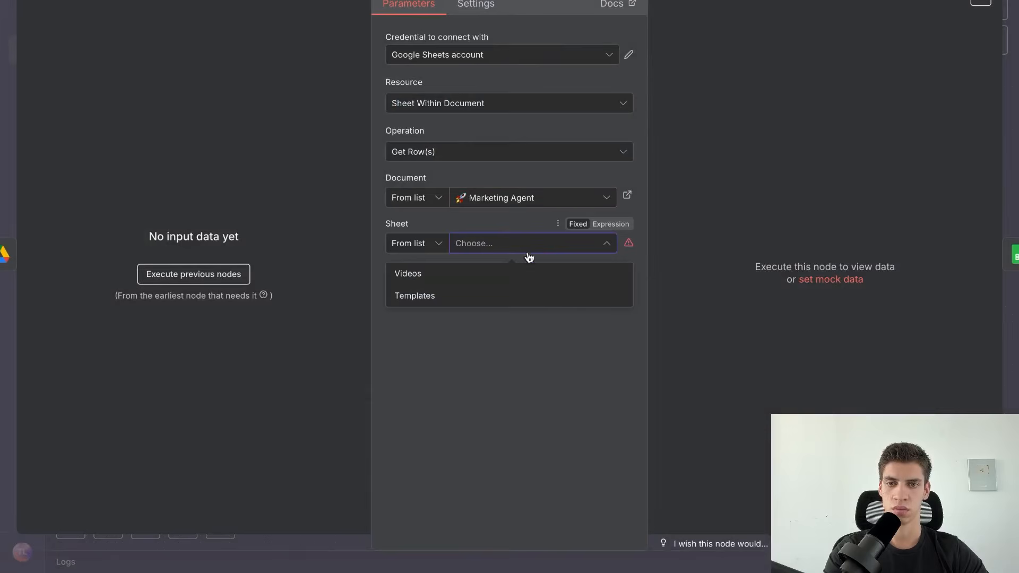
{"action": "left_click", "coordinate": [526, 275]}
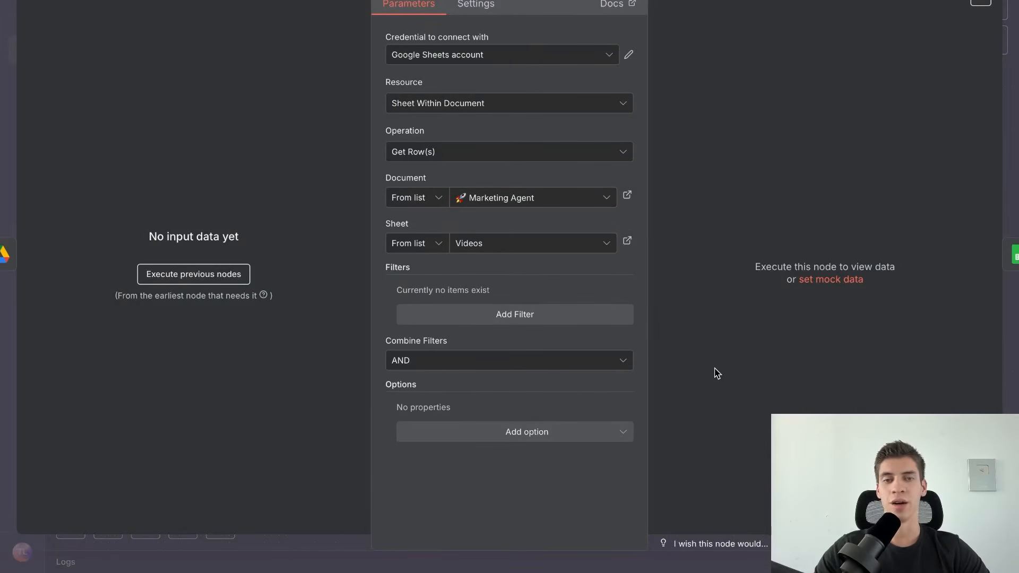
Add a filter to the Get row(s) in sheet1 node matching the value Waiting in the Status column
{"action": "left_click", "coordinate": [571, 321]}
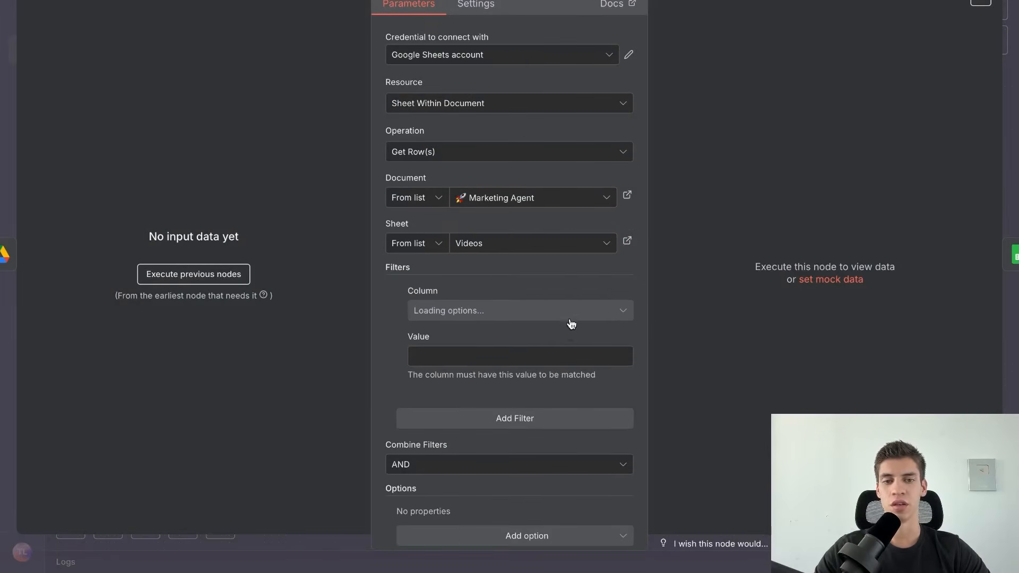
{"action": "left_click", "coordinate": [528, 316]}
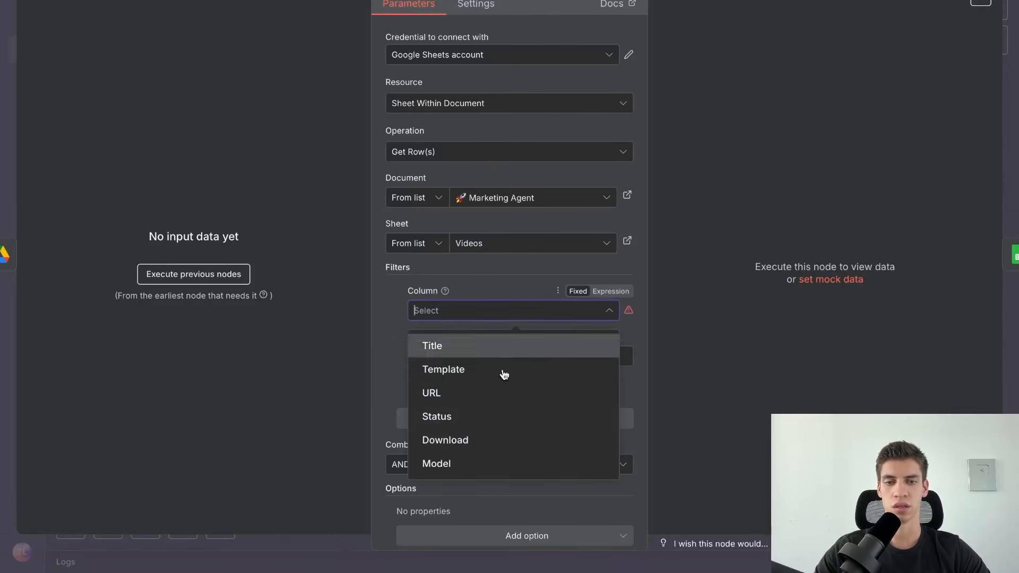
{"action": "left_click", "coordinate": [531, 416]}
{"action": "left_click", "coordinate": [533, 360]}
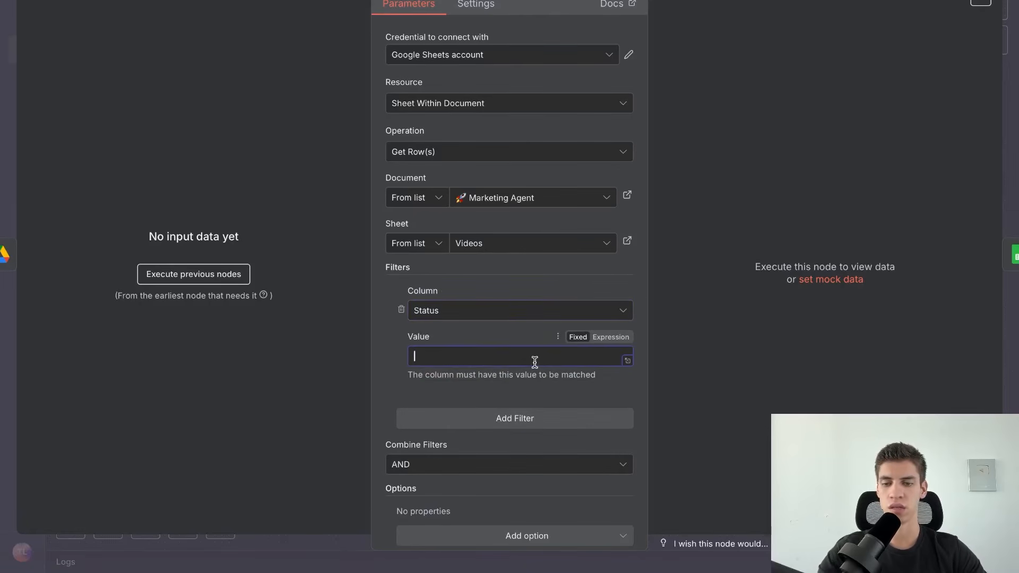
{"action": "type", "text": "Waiting"}
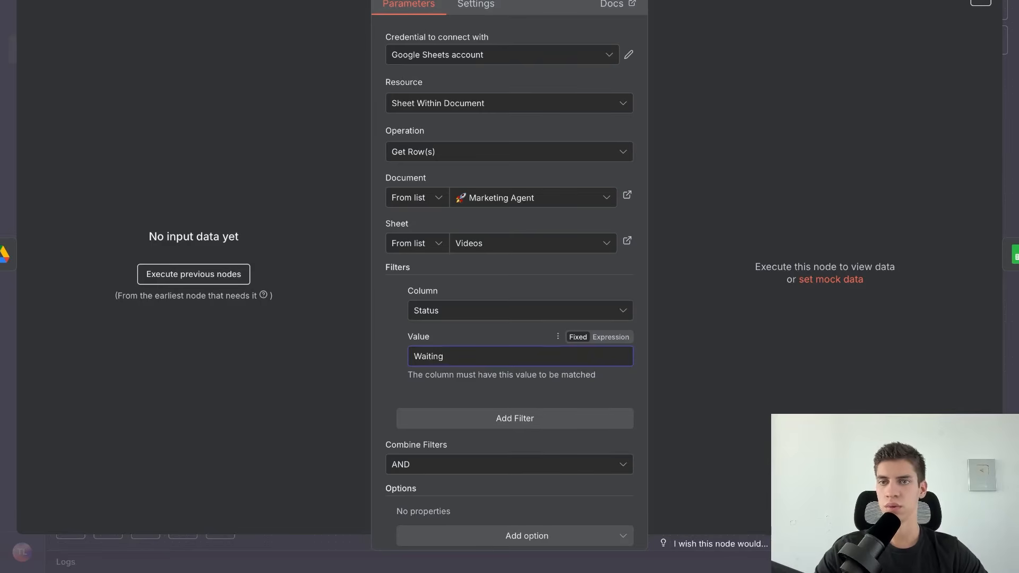
Set the Update row in sheet node's document to Marketing Agent, review its column values, and close the node
{"action": "key", "text": "Escape"}
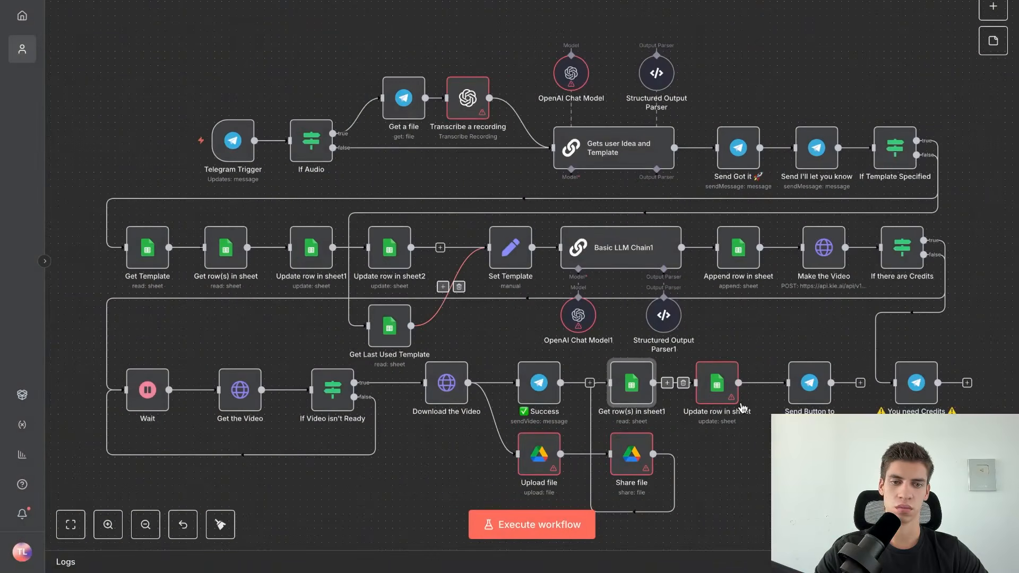
{"action": "left_click", "coordinate": [726, 396]}
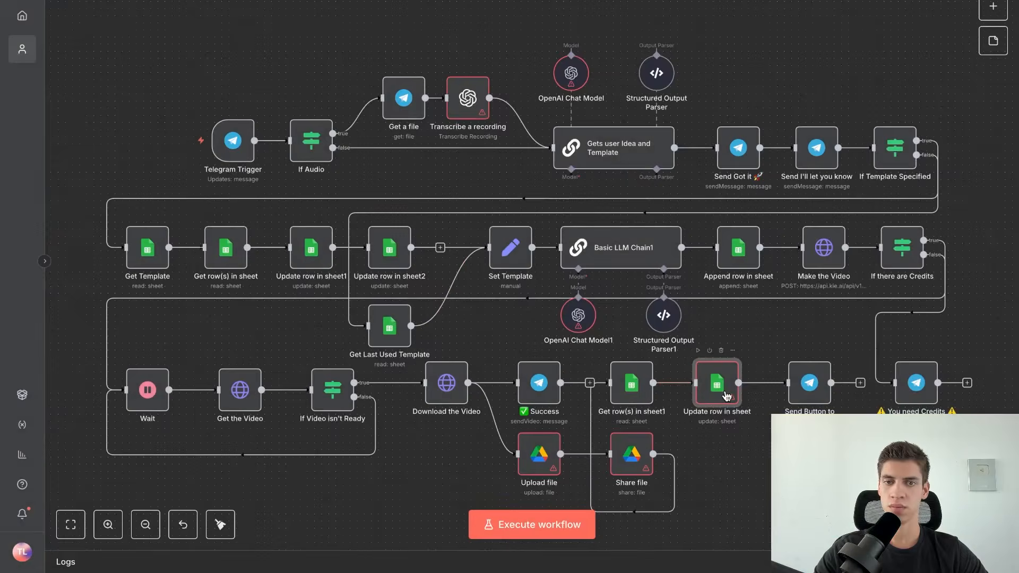
{"action": "double_click", "coordinate": [727, 396]}
{"action": "left_click", "coordinate": [546, 202]}
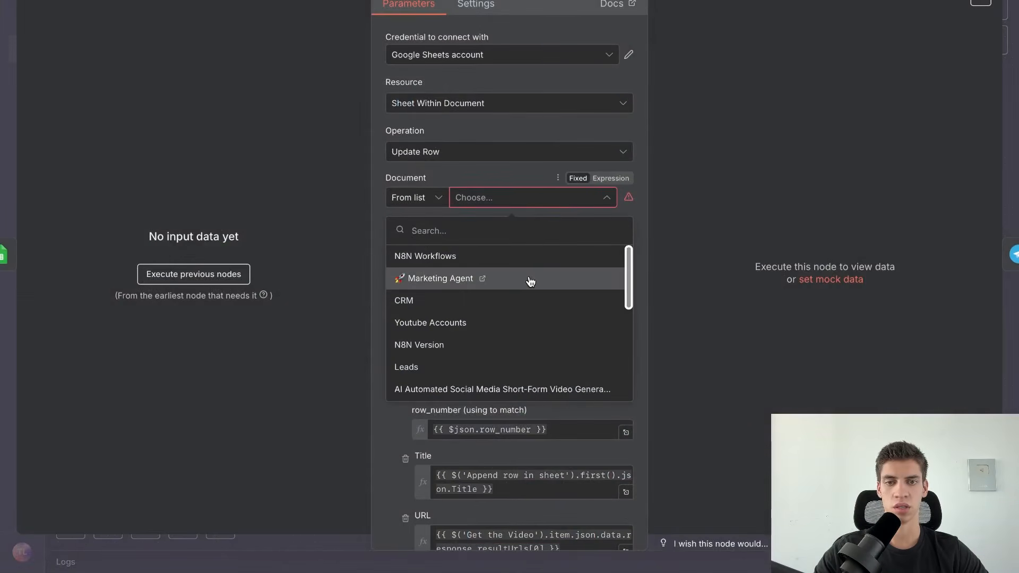
{"action": "left_click", "coordinate": [530, 281]}
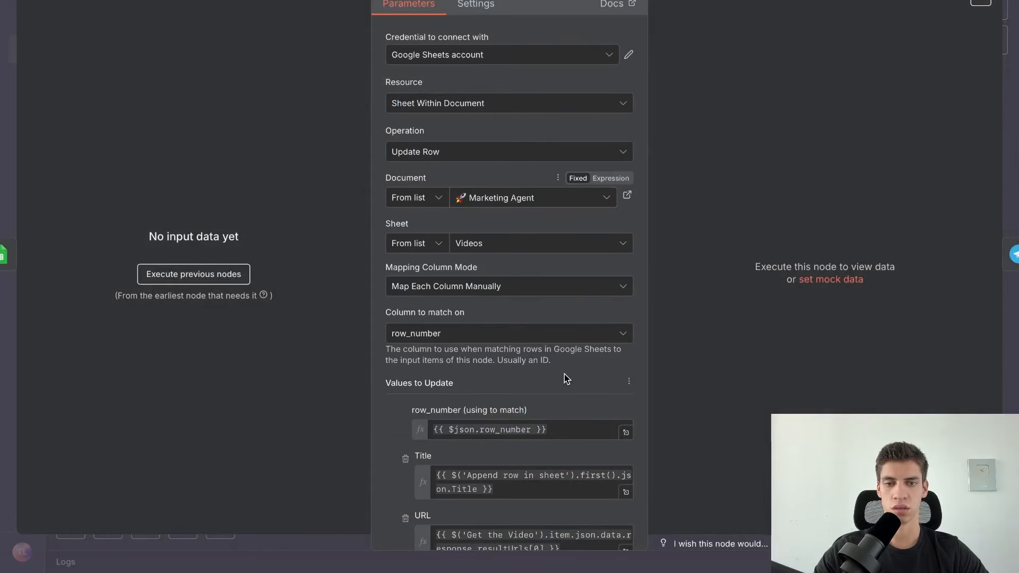
{"action": "scroll", "coordinate": [565, 375], "scroll_direction": "down", "scroll_amount": 5}
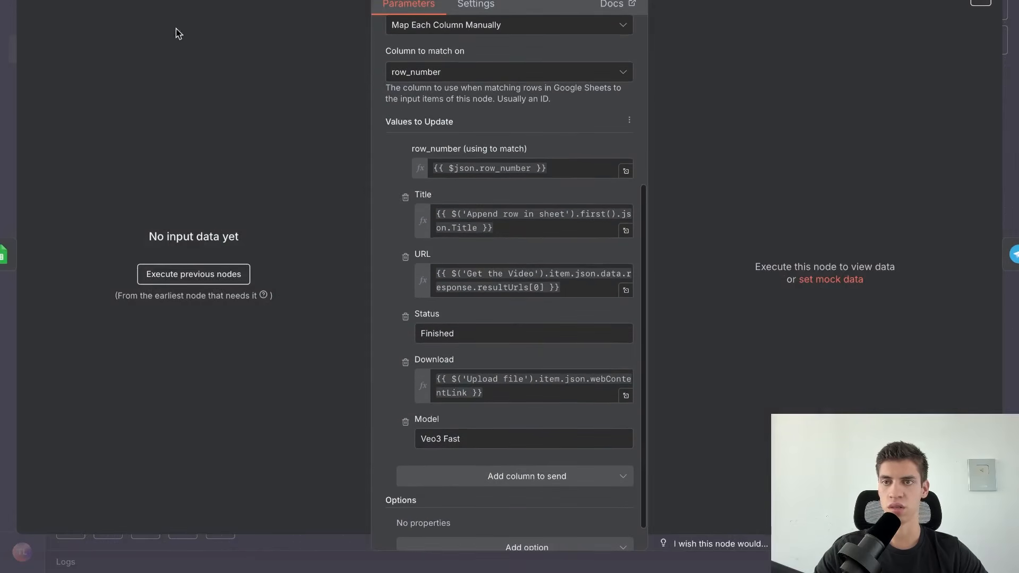
{"action": "left_click", "coordinate": [178, 34]}
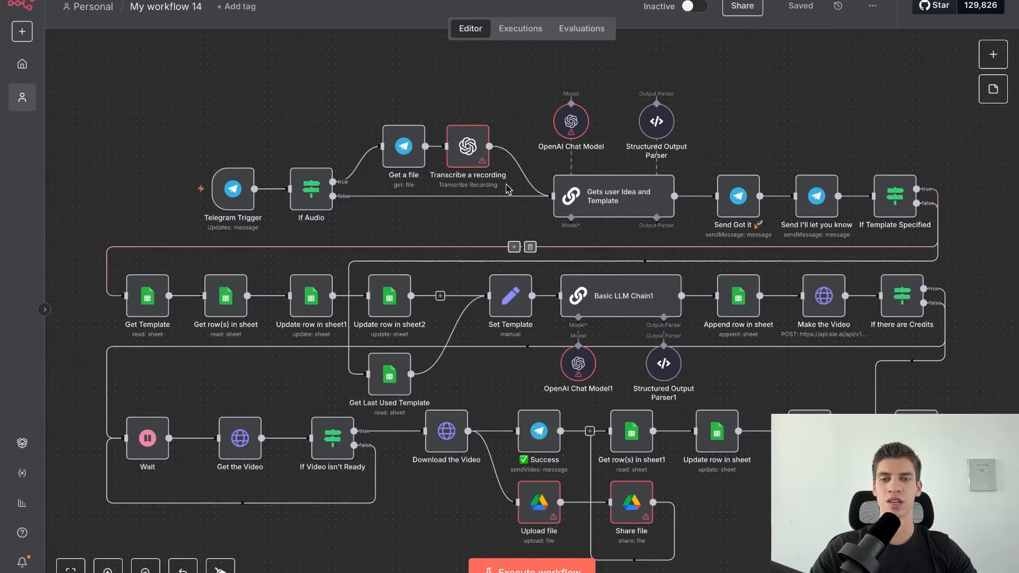
Apply the OpenAi account credential in the Transcribe a recording node, and open the OpenAI Chat Model node
{"action": "double_click", "coordinate": [468, 152]}
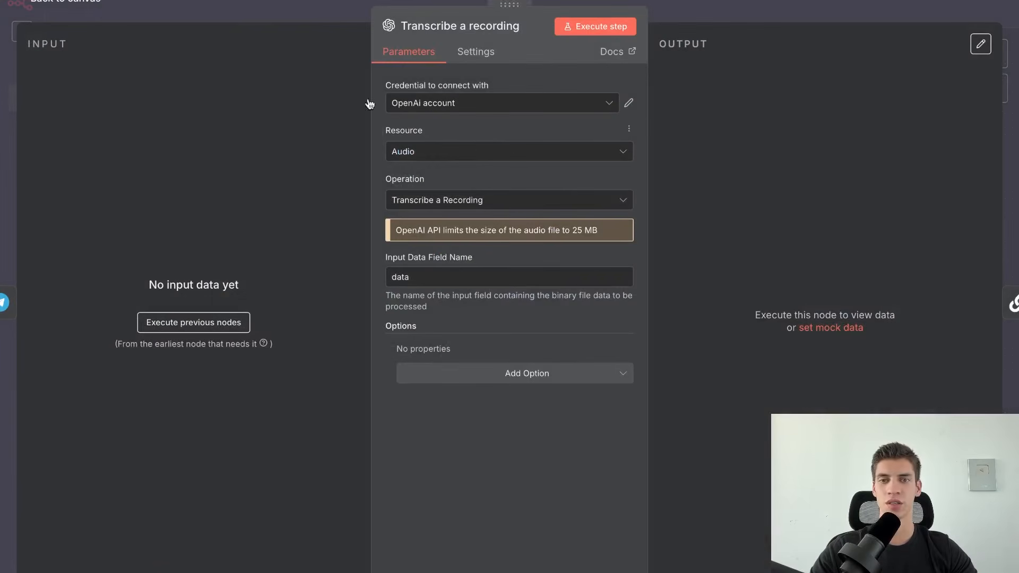
{"action": "left_click", "coordinate": [77, 3]}
{"action": "double_click", "coordinate": [575, 120]}
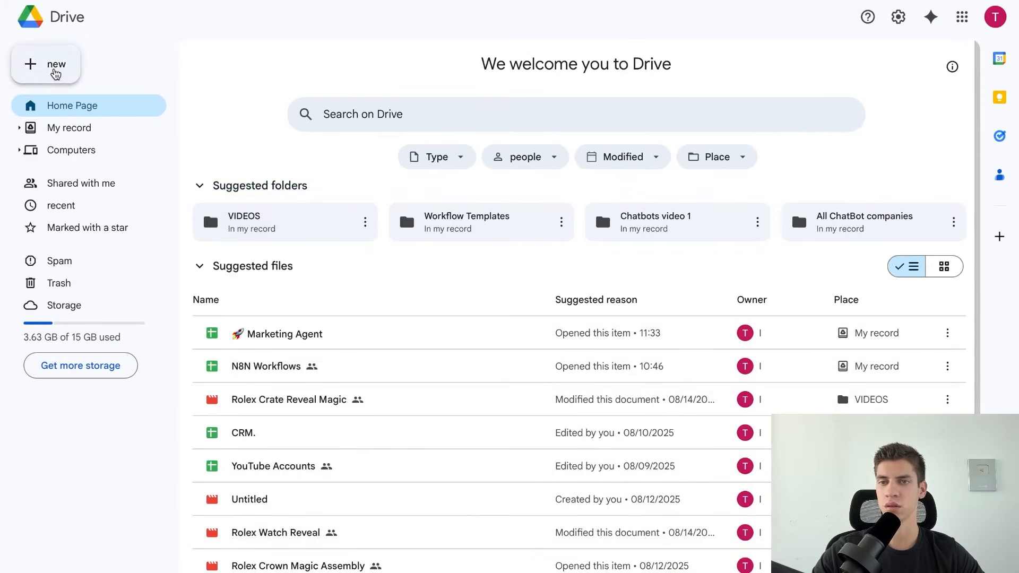
In Google Drive, create a new folder named Videos2
{"action": "left_click", "coordinate": [57, 74]}
{"action": "left_click", "coordinate": [113, 72]}
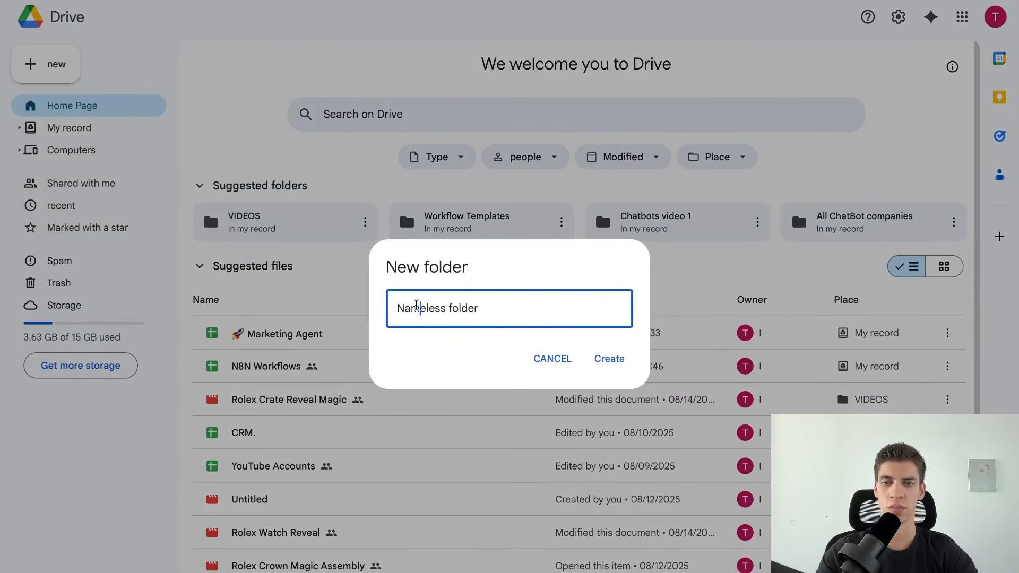
{"action": "key", "text": "ctrl+a"}
{"action": "key", "text": "BackSpace"}
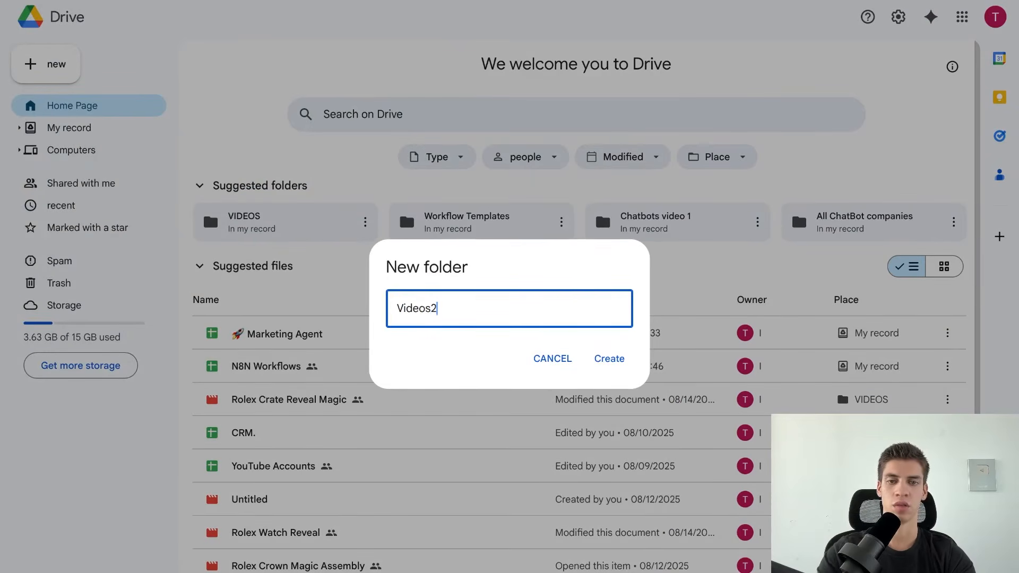
{"action": "key", "text": "Return"}
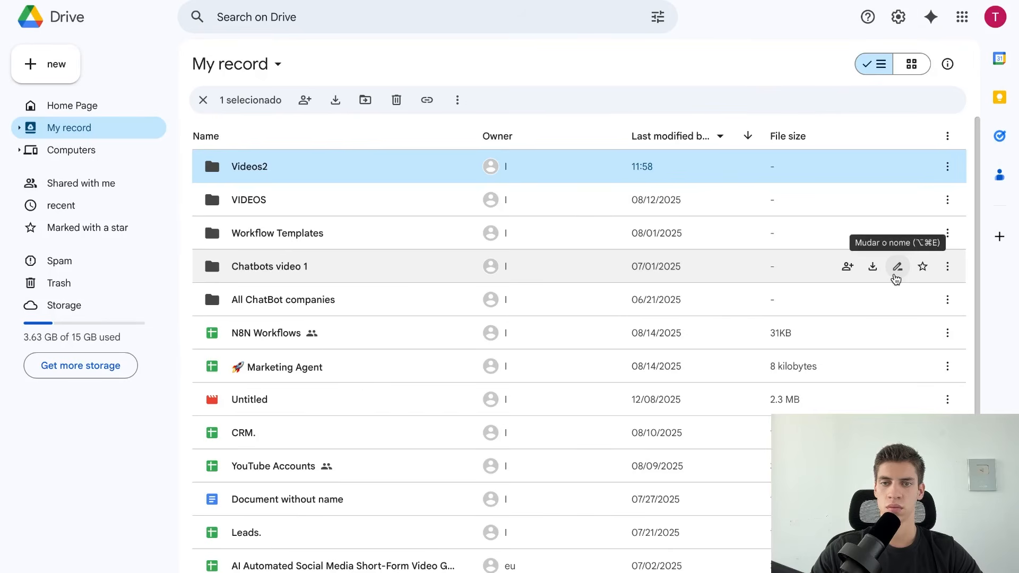
Back in n8n, set the Upload file node's parent folder to Videos2 and close the node
{"action": "key", "text": "ctrl+Right"}
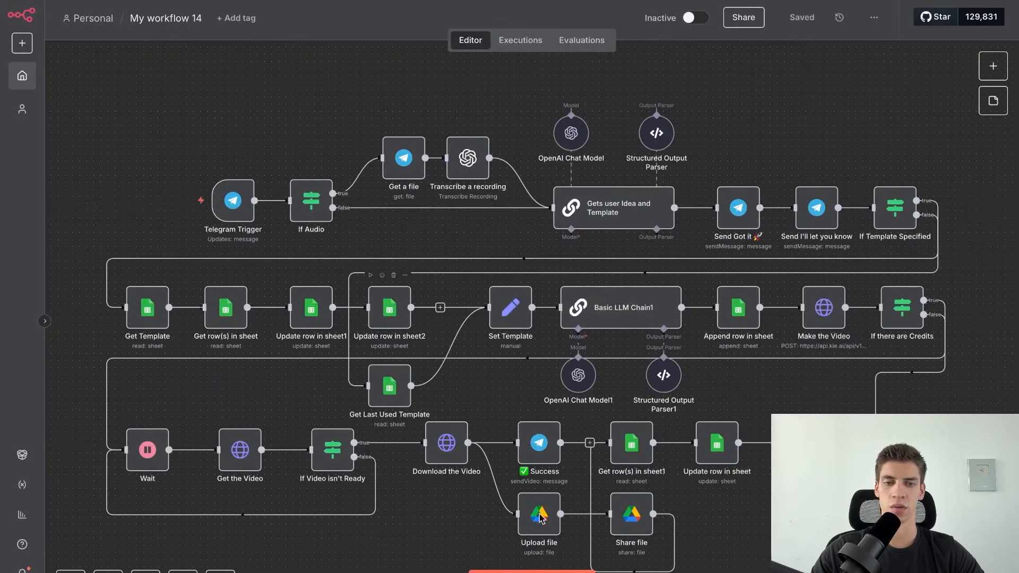
{"action": "double_click", "coordinate": [538, 517]}
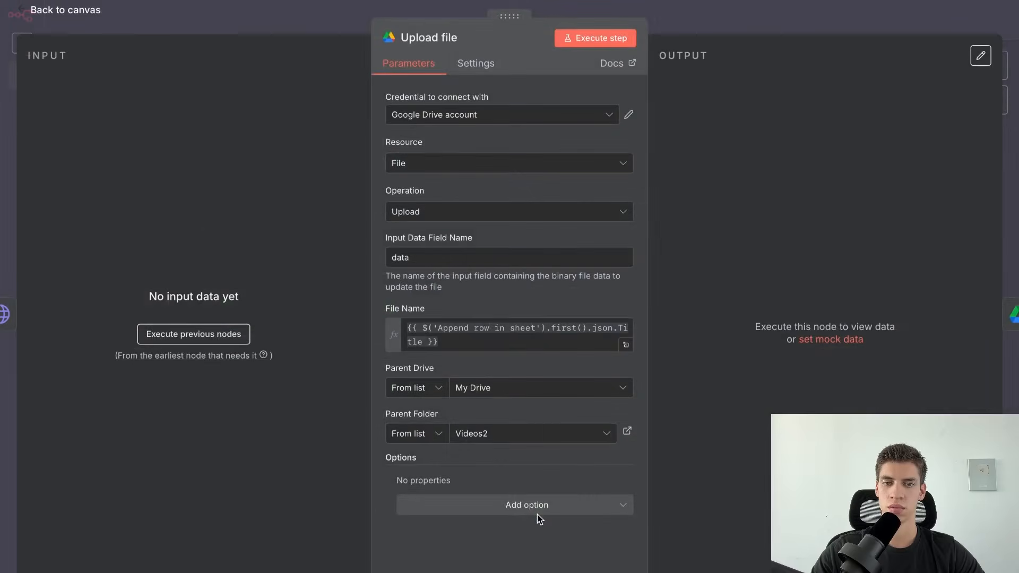
{"action": "left_click", "coordinate": [537, 442]}
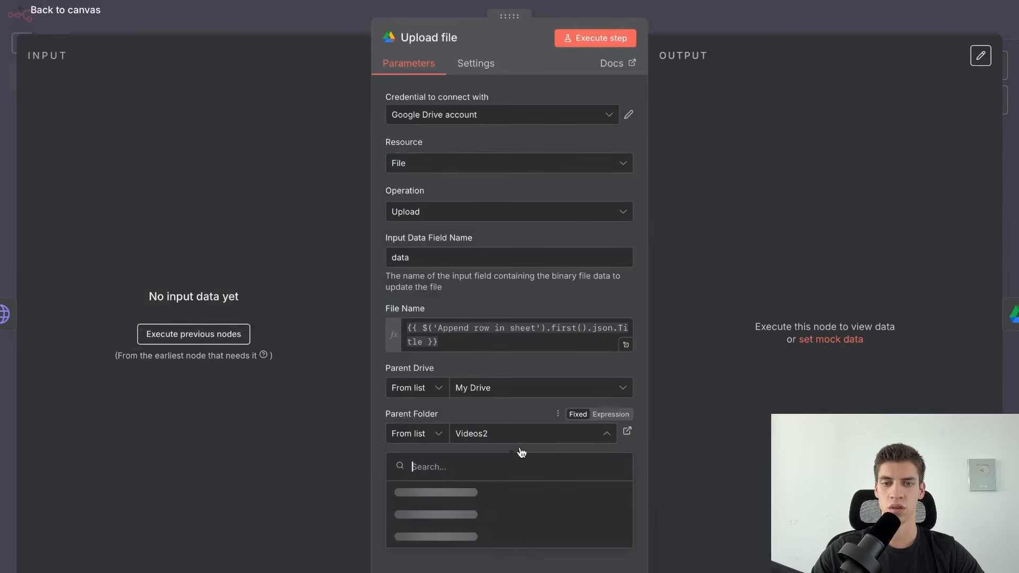
{"action": "type", "text": "Videos2"}
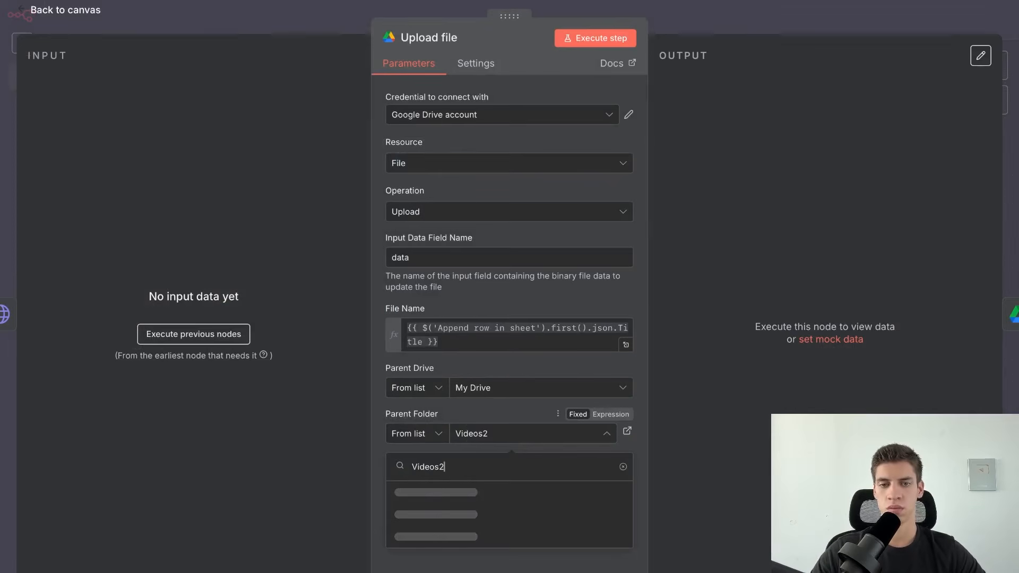
{"action": "left_click", "coordinate": [512, 493]}
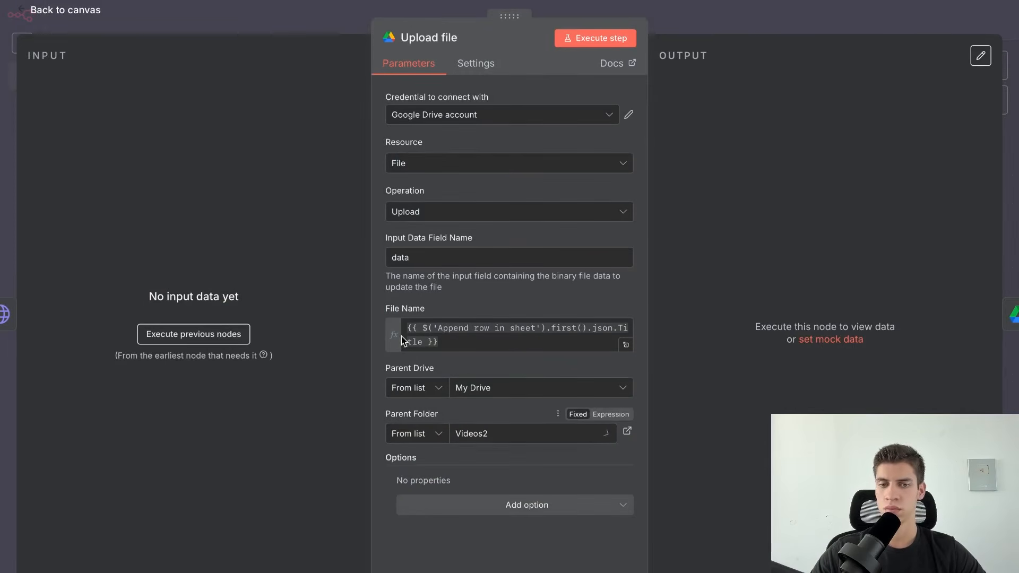
{"action": "left_click", "coordinate": [66, 10]}
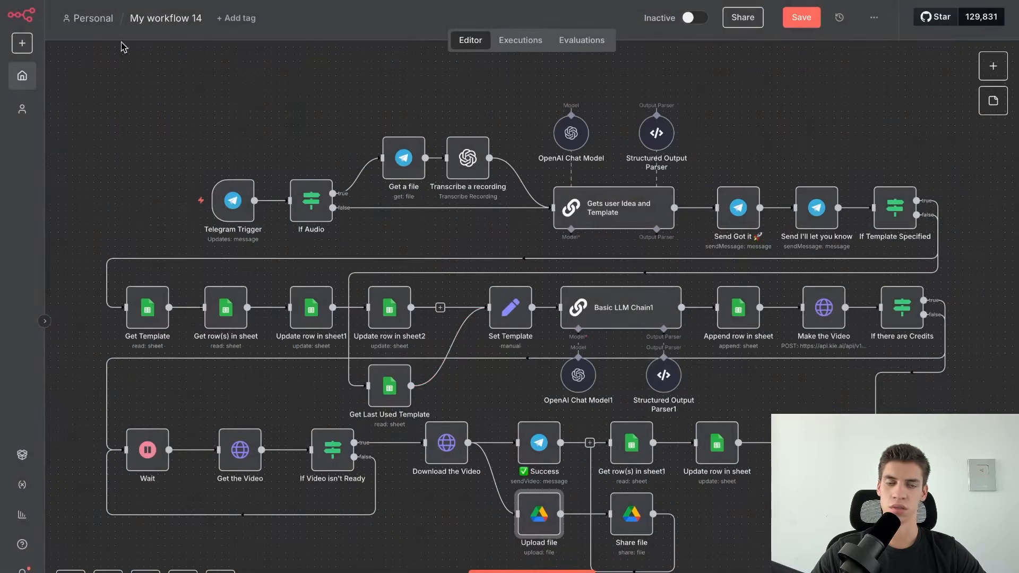
Check the Share file node's Google Drive credential and sharing settings, and save the workflow
{"action": "left_click", "coordinate": [638, 524]}
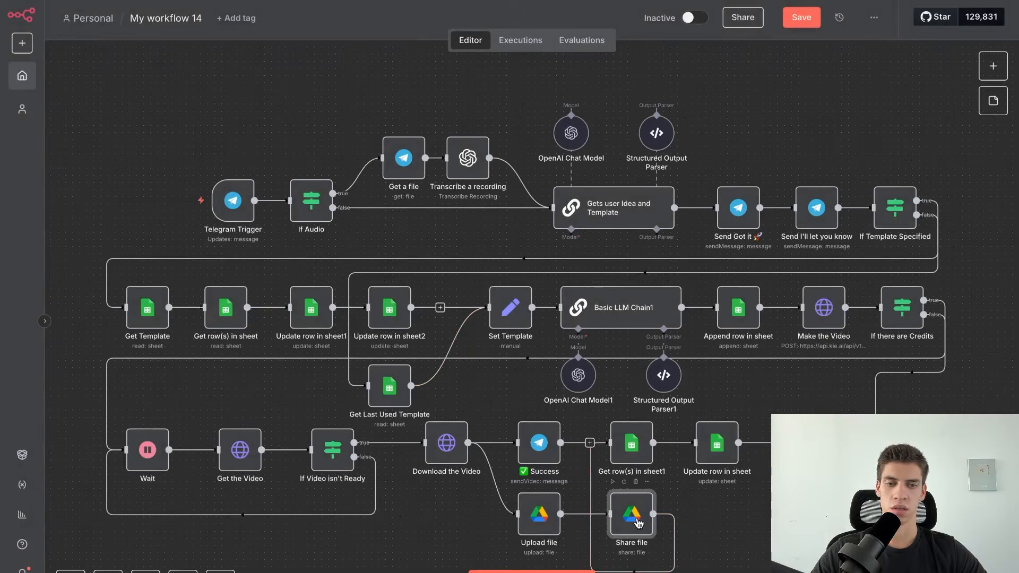
{"action": "double_click", "coordinate": [638, 523]}
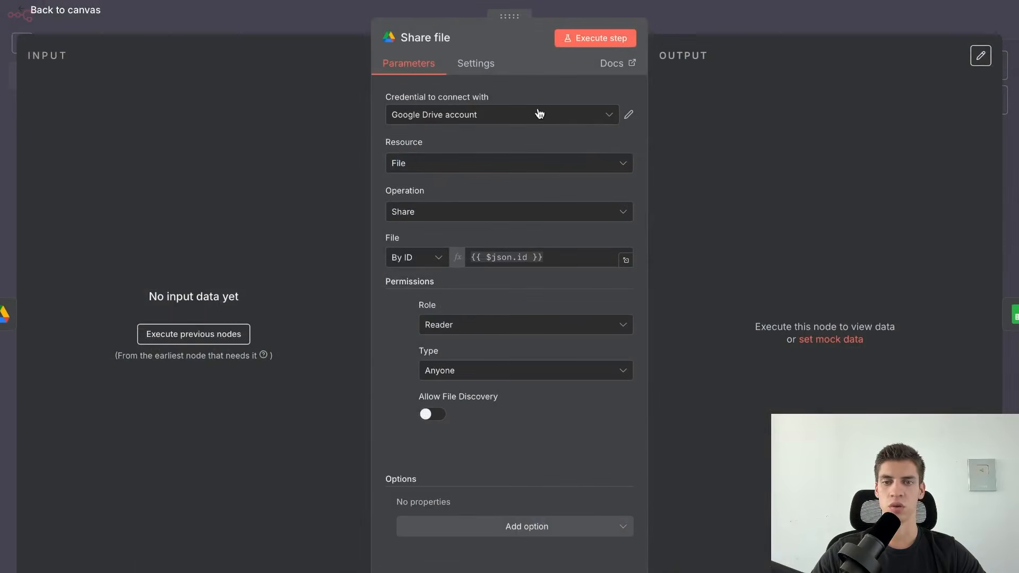
{"action": "left_click", "coordinate": [81, 15]}
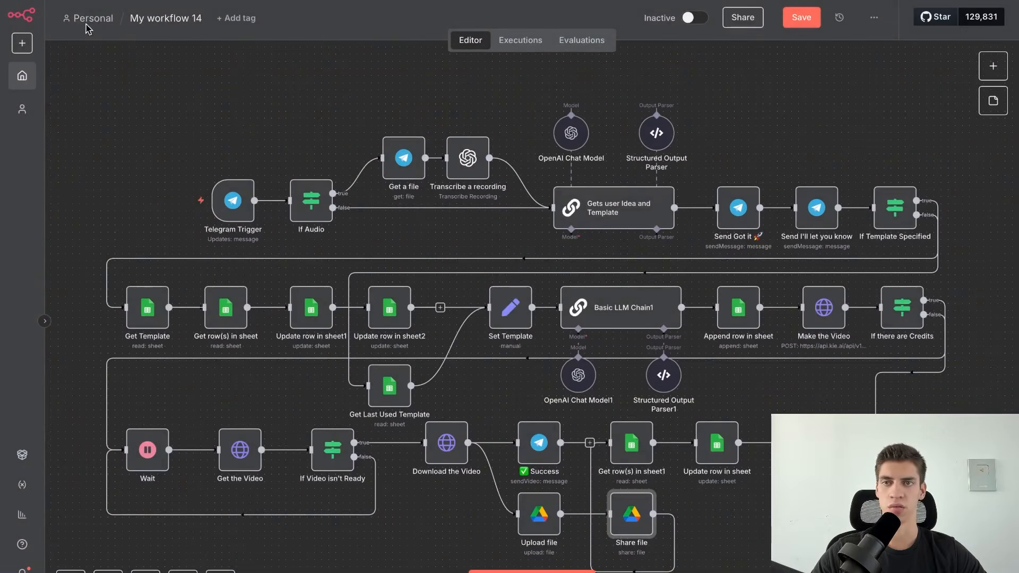
{"action": "left_click", "coordinate": [811, 27]}
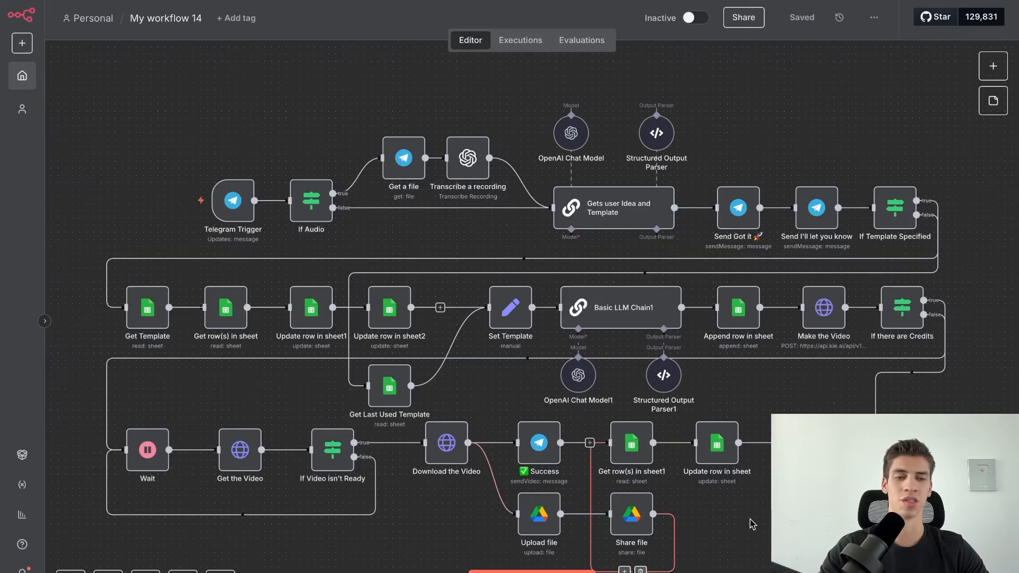
Switch to the KIE API website and sign in with a Google account, allowing access to the account info
{"action": "key", "text": "ctrl+Right"}
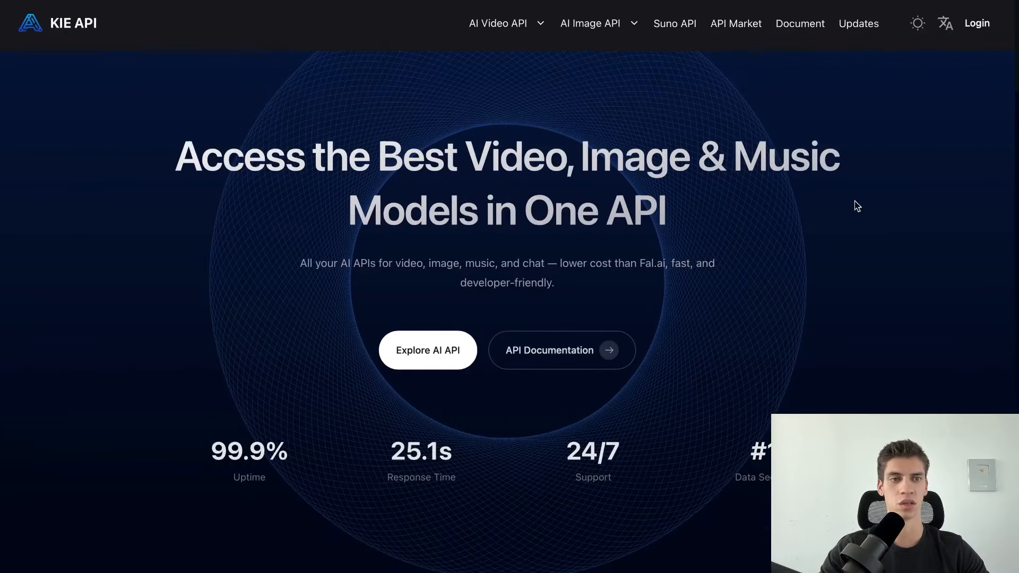
{"action": "left_click", "coordinate": [977, 22]}
{"action": "left_click", "coordinate": [599, 155]}
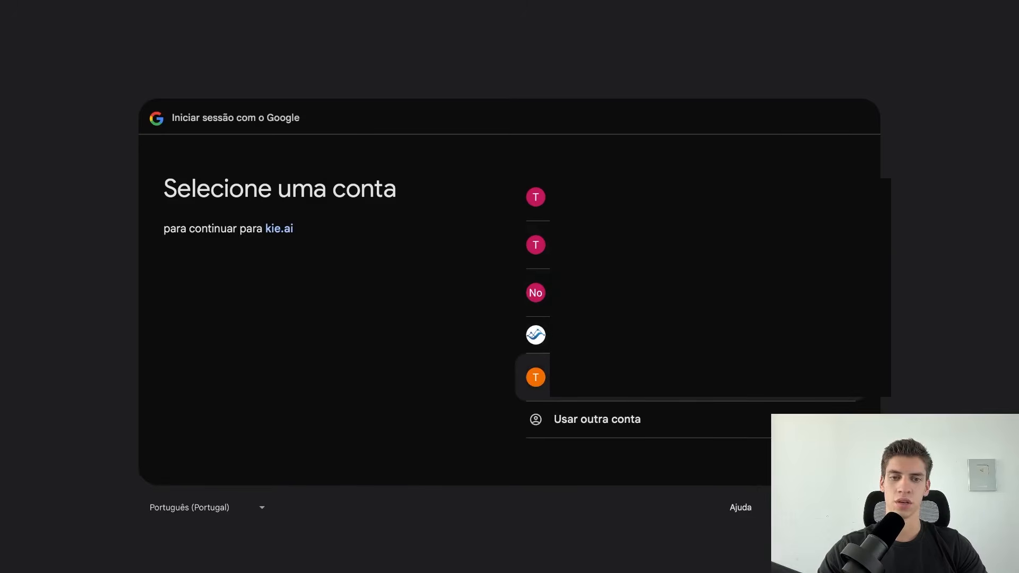
{"action": "left_click", "coordinate": [594, 381]}
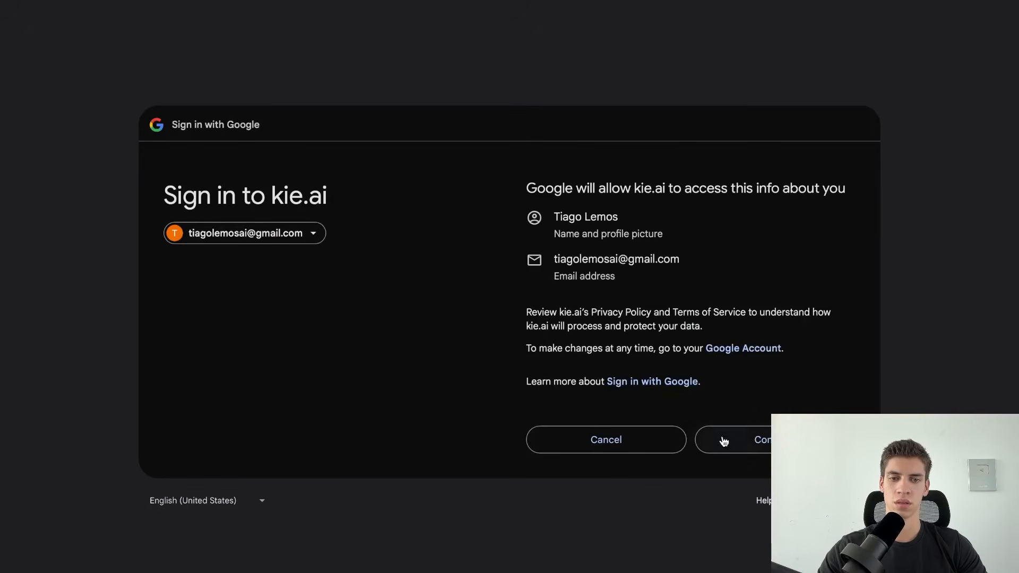
{"action": "left_click", "coordinate": [750, 448]}
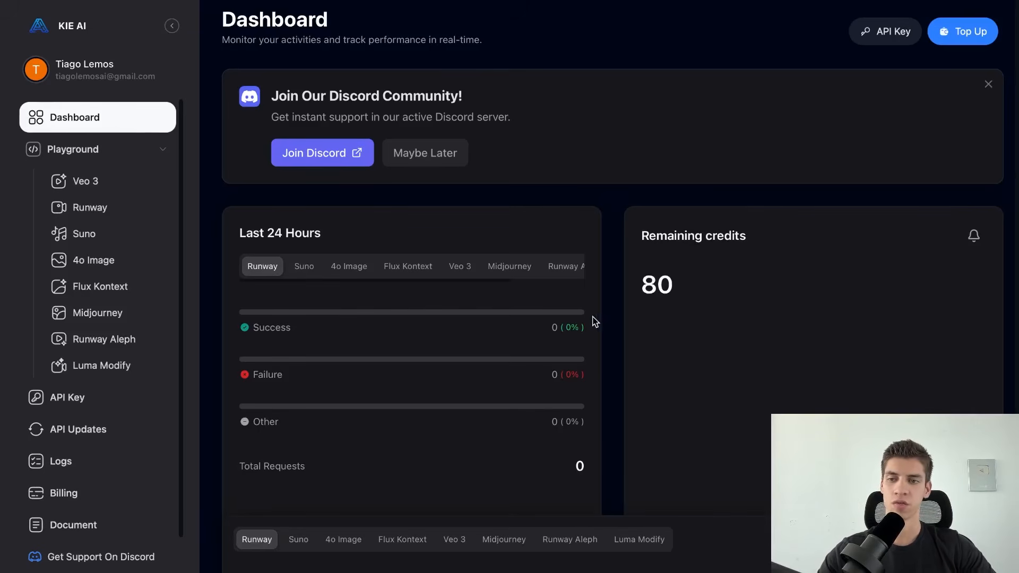
Copy the Default API key from KIE AI and paste it after Bearer in the Authorization header of n8n's Make the Video node
{"action": "left_click", "coordinate": [123, 402]}
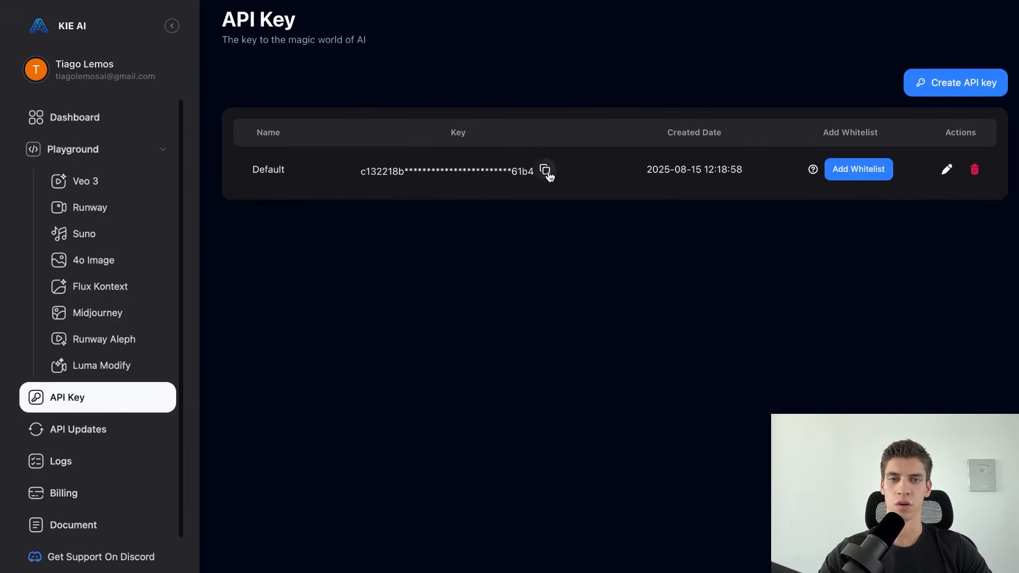
{"action": "left_click", "coordinate": [547, 172]}
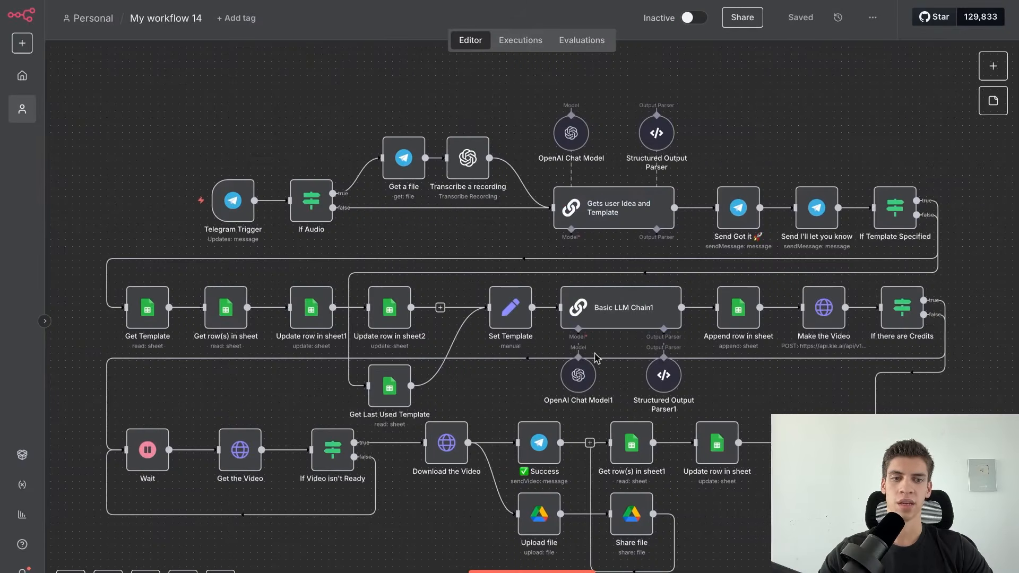
{"action": "left_click", "coordinate": [828, 316]}
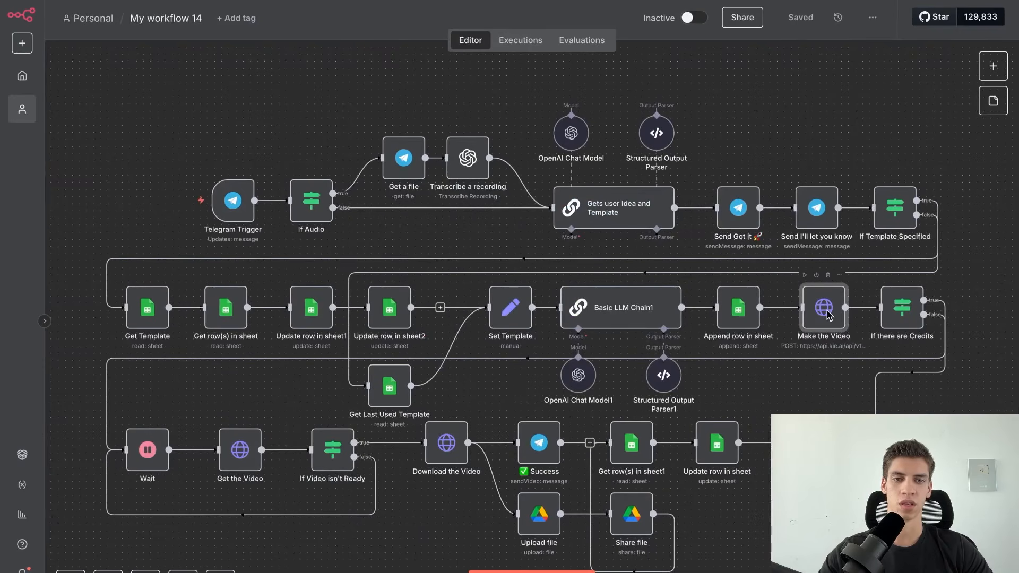
{"action": "double_click", "coordinate": [828, 315]}
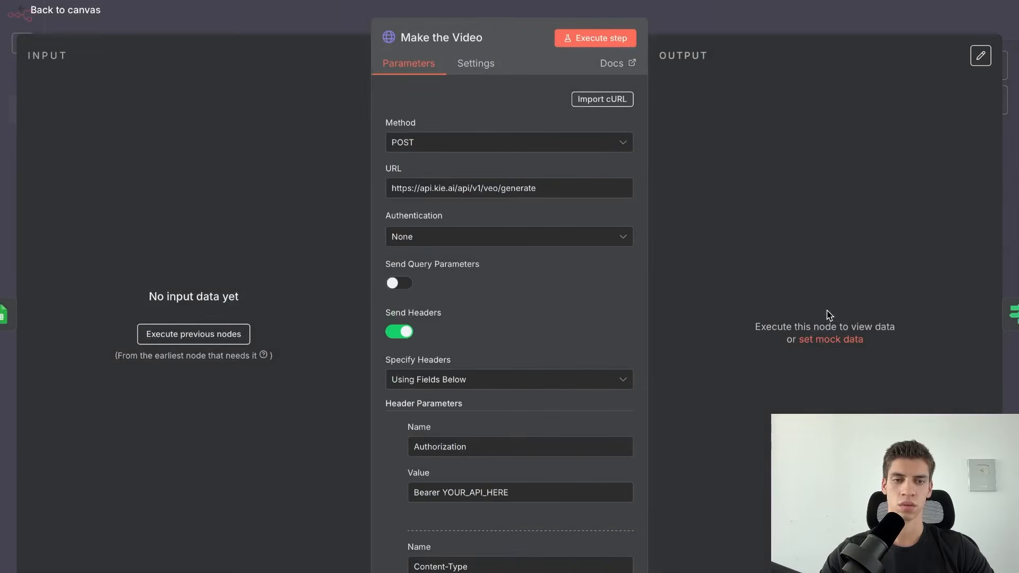
{"action": "scroll", "coordinate": [541, 312], "scroll_direction": "down", "scroll_amount": 3}
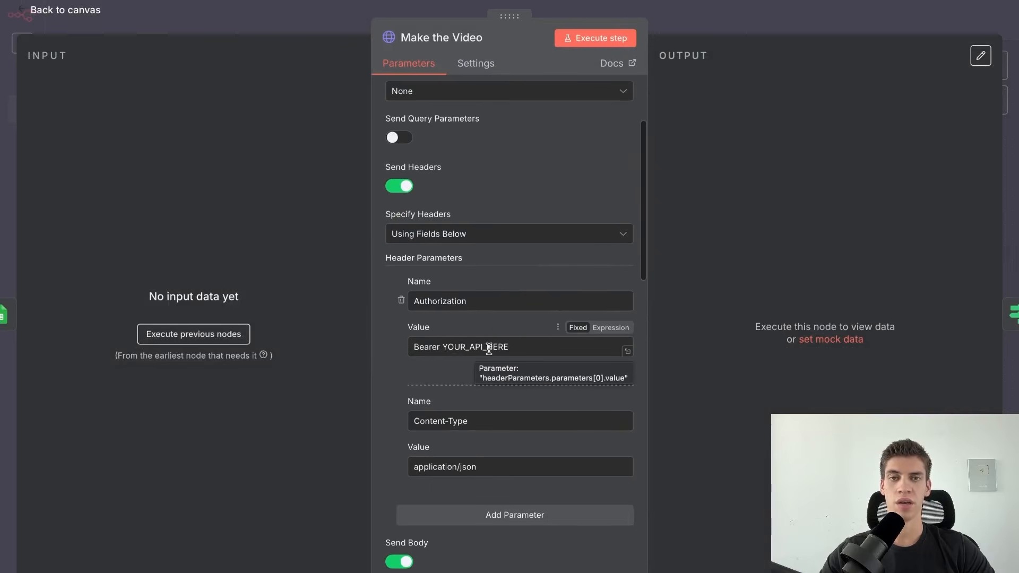
{"action": "left_click_drag", "start_coordinate": [444, 348], "coordinate": [515, 350]}
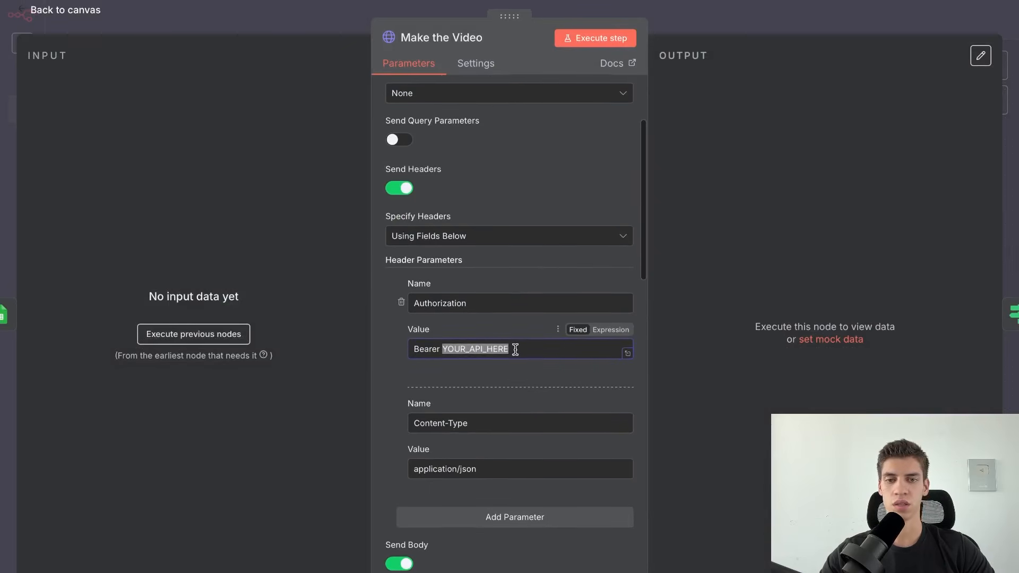
{"action": "key", "text": "BackSpace"}
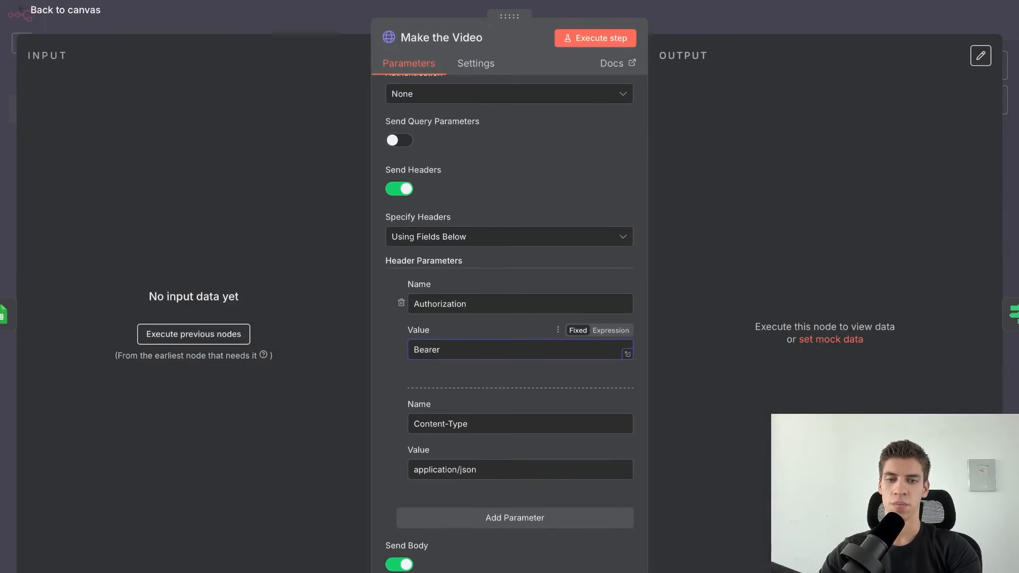
{"action": "key", "text": "ctrl+v"}
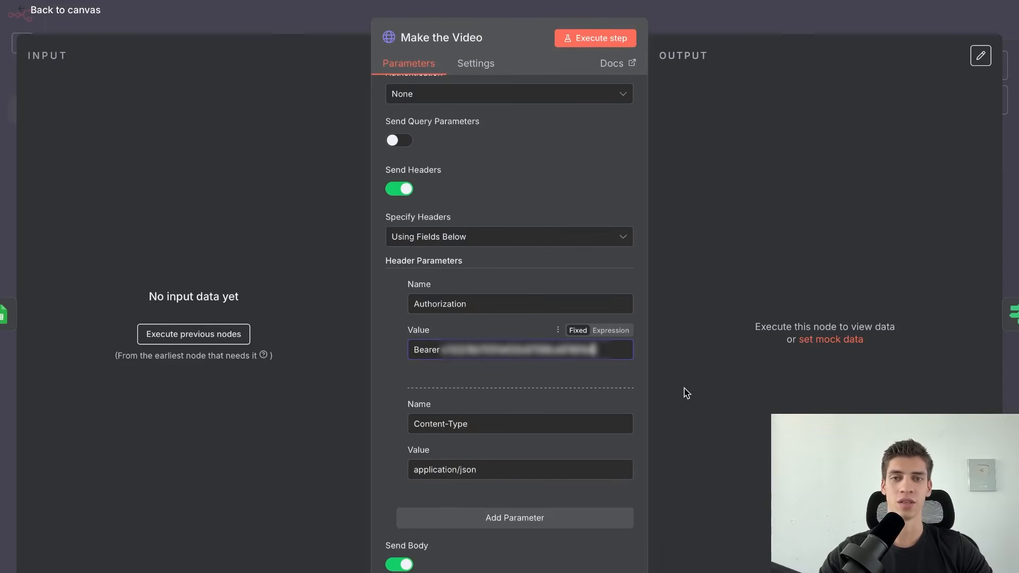
{"action": "left_click", "coordinate": [66, 13]}
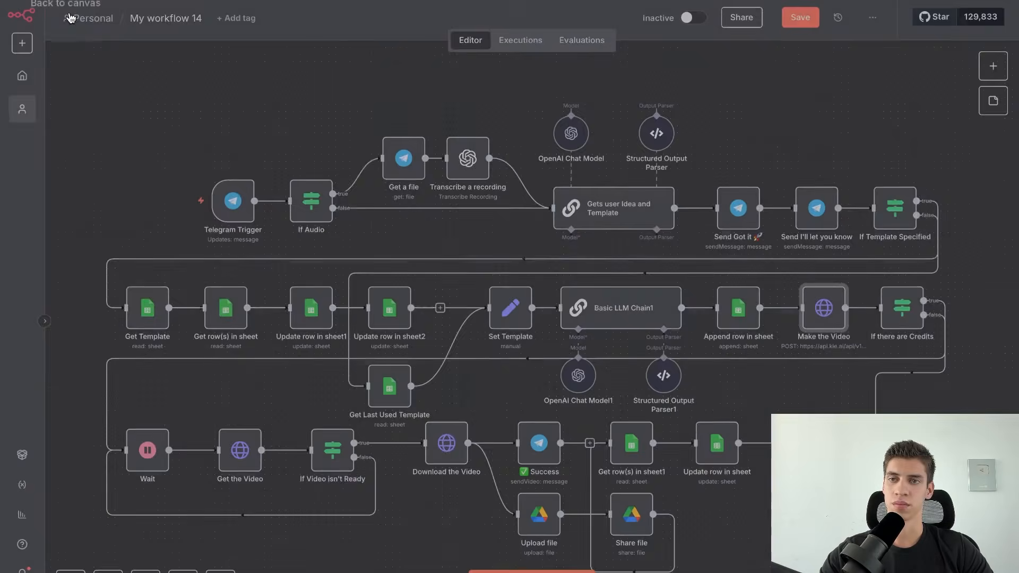
Replace the API placeholder after Bearer in the Get the Video node's Authorization header with the copied KIE API key, and close the node
{"action": "left_click", "coordinate": [240, 452]}
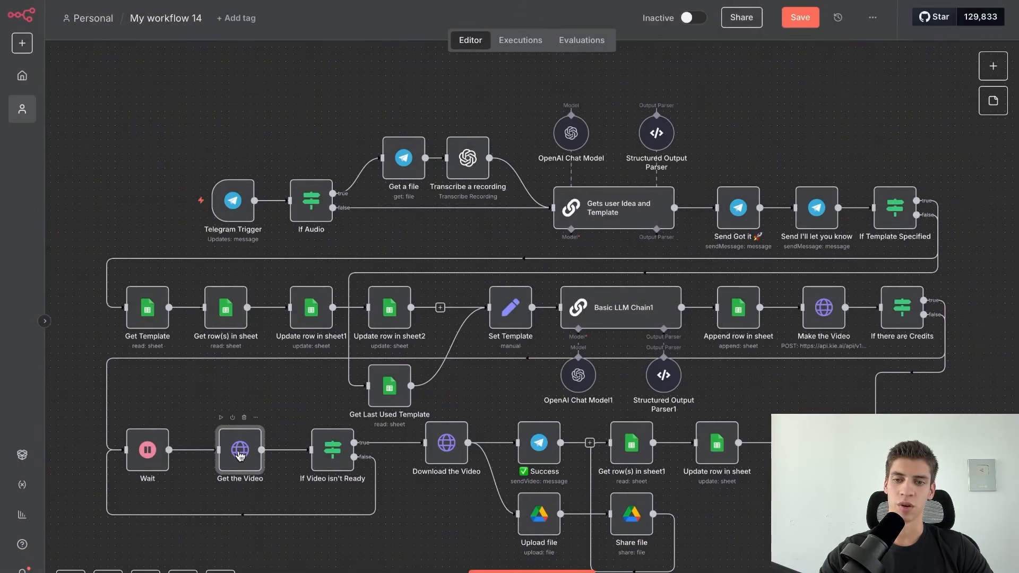
{"action": "double_click", "coordinate": [240, 452]}
{"action": "scroll", "coordinate": [458, 414], "scroll_direction": "down", "scroll_amount": 3}
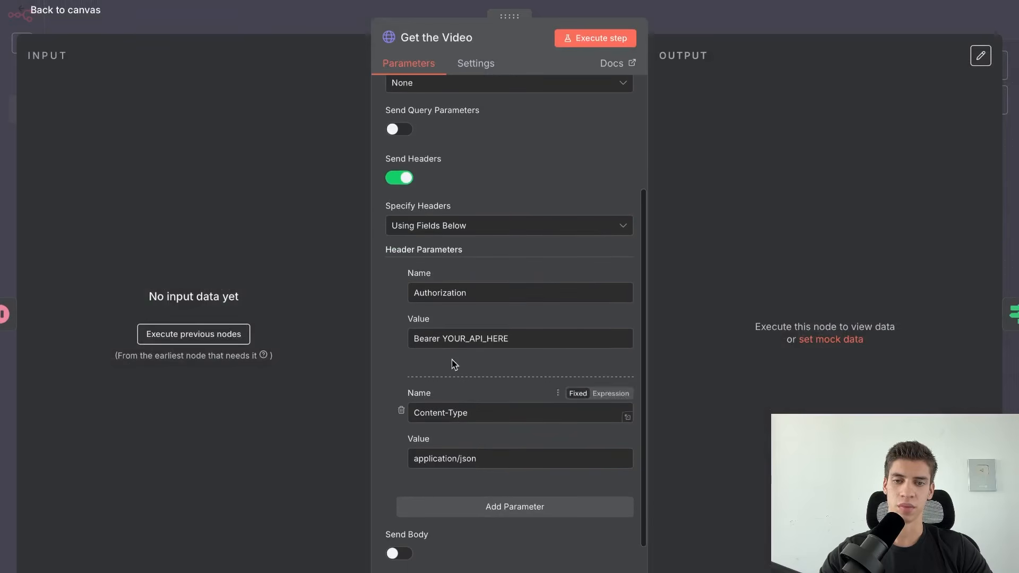
{"action": "double_click", "coordinate": [480, 337]}
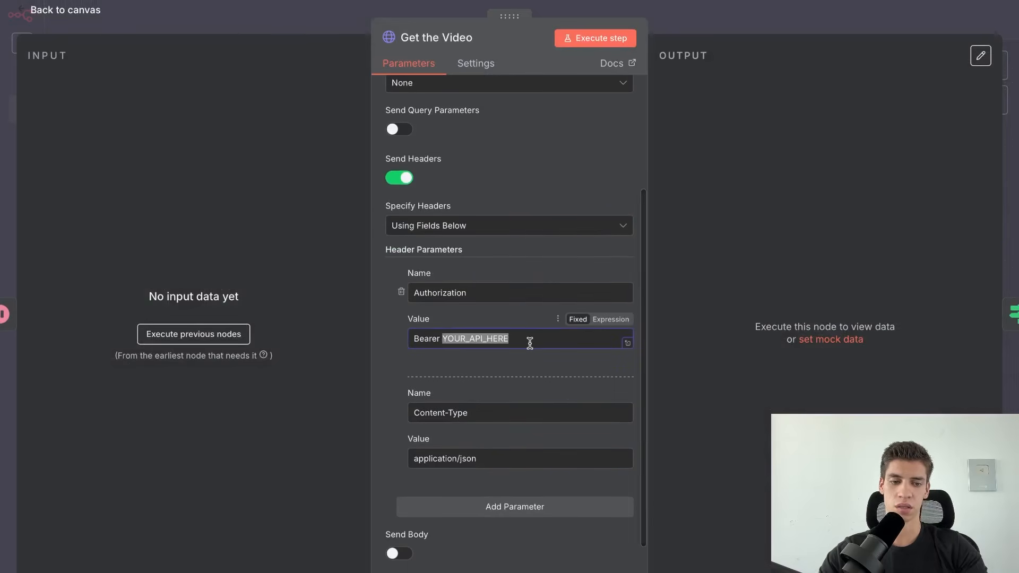
{"action": "key", "text": "BackSpace"}
{"action": "key", "text": "ctrl+v"}
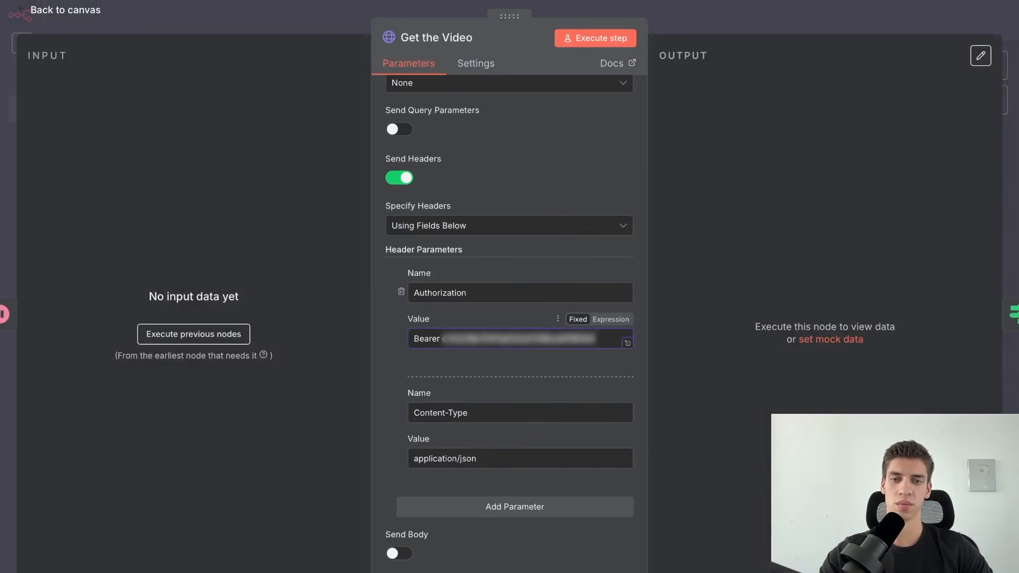
{"action": "left_click", "coordinate": [69, 12]}
Review the Download the Video node's URL expression and file response settings, close it, and save the workflow
{"action": "left_click", "coordinate": [452, 458]}
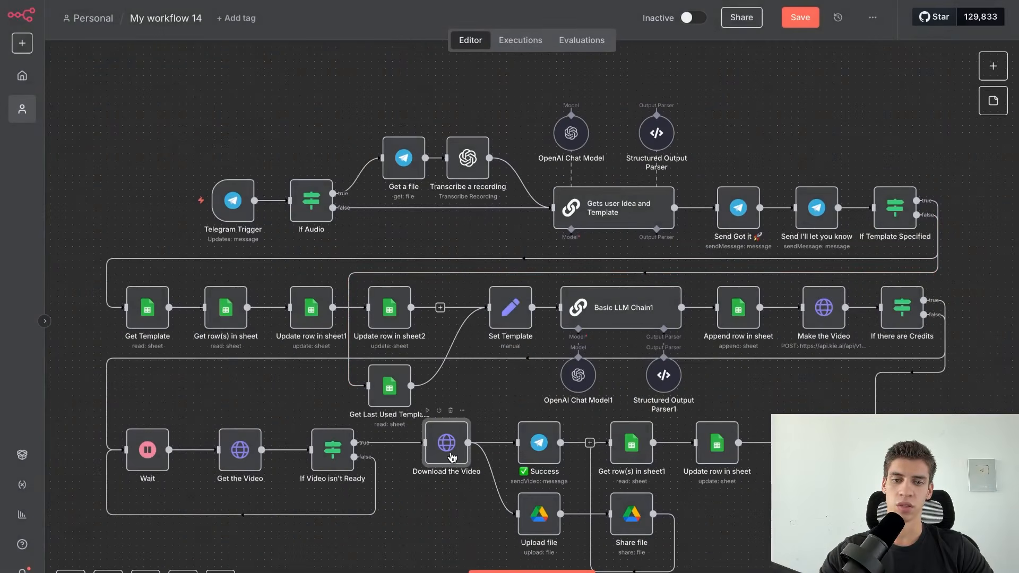
{"action": "double_click", "coordinate": [452, 457]}
{"action": "scroll", "coordinate": [494, 425], "scroll_direction": "down", "scroll_amount": 3}
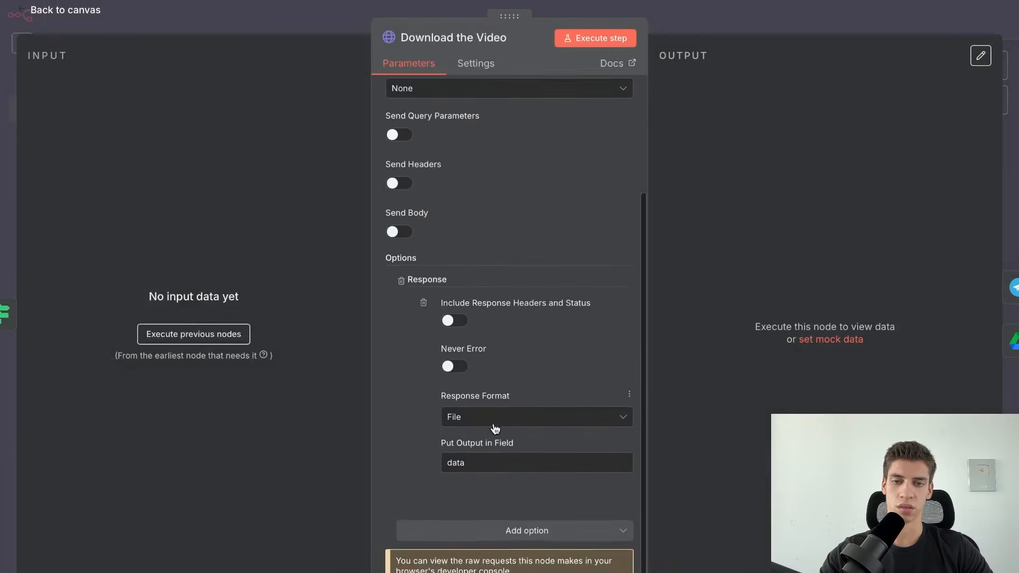
{"action": "scroll", "coordinate": [494, 427], "scroll_direction": "up", "scroll_amount": 3}
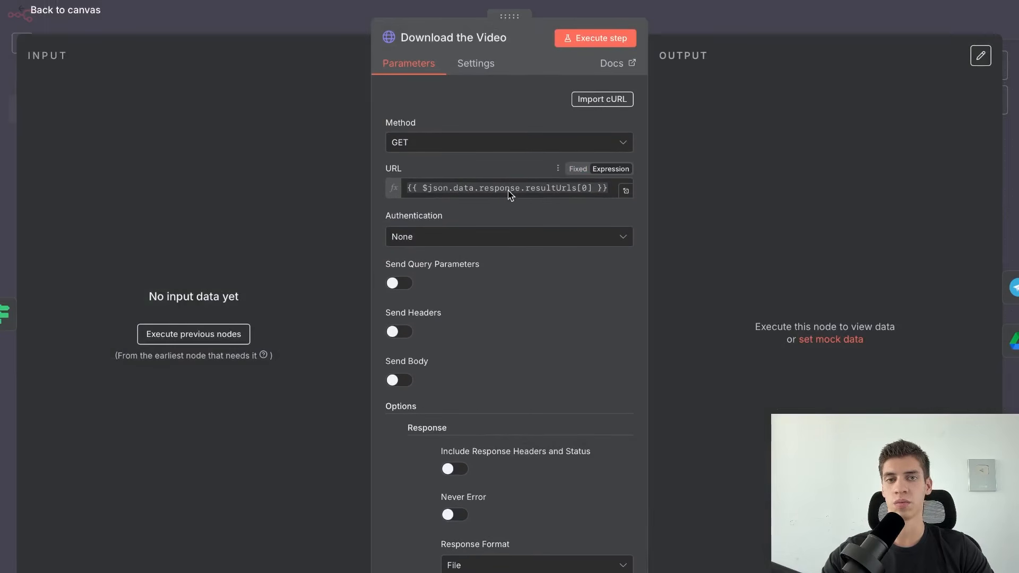
{"action": "left_click", "coordinate": [66, 11]}
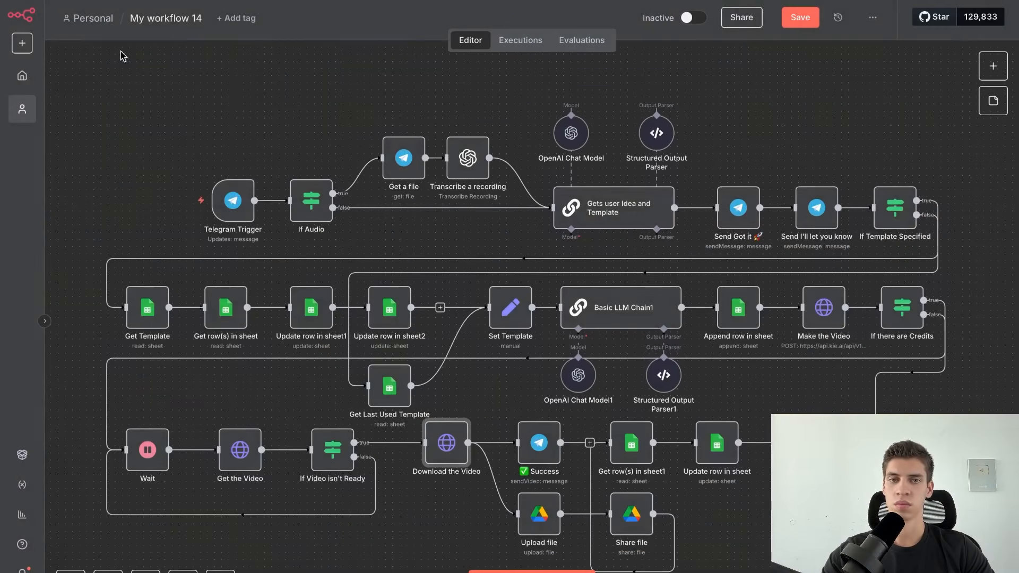
{"action": "left_click", "coordinate": [797, 23]}
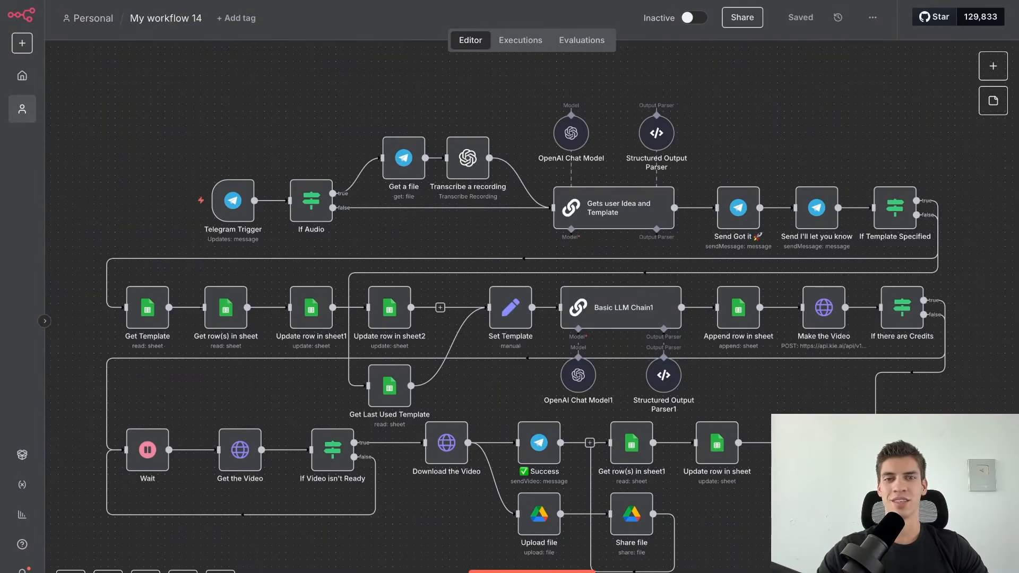
Switch to Telegram, search for Botfather, open it, and select Marketing Bot among the existing bots
{"action": "key", "text": "ctrl+Right"}
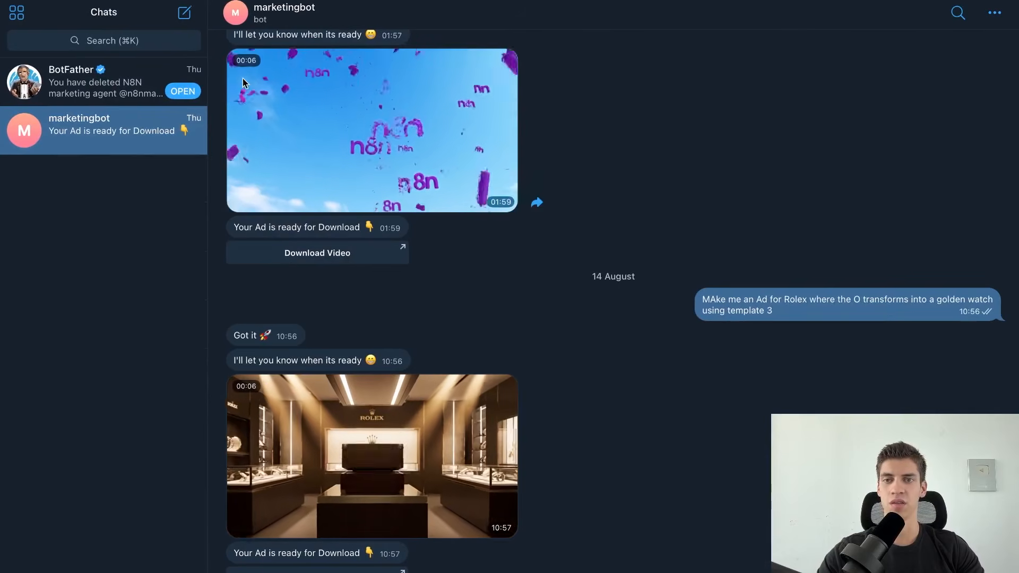
{"action": "left_click", "coordinate": [141, 41]}
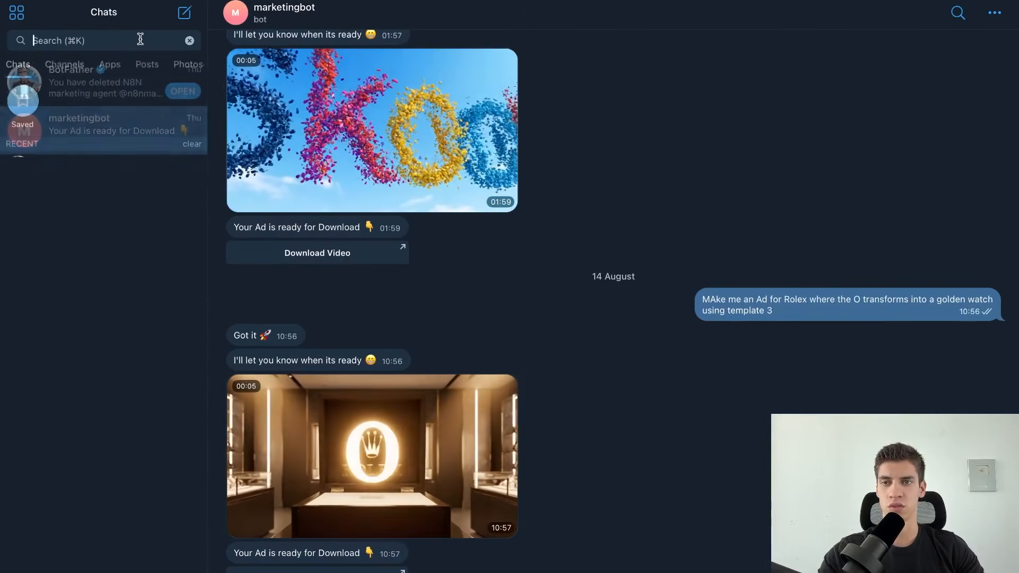
{"action": "type", "text": "Botfather"}
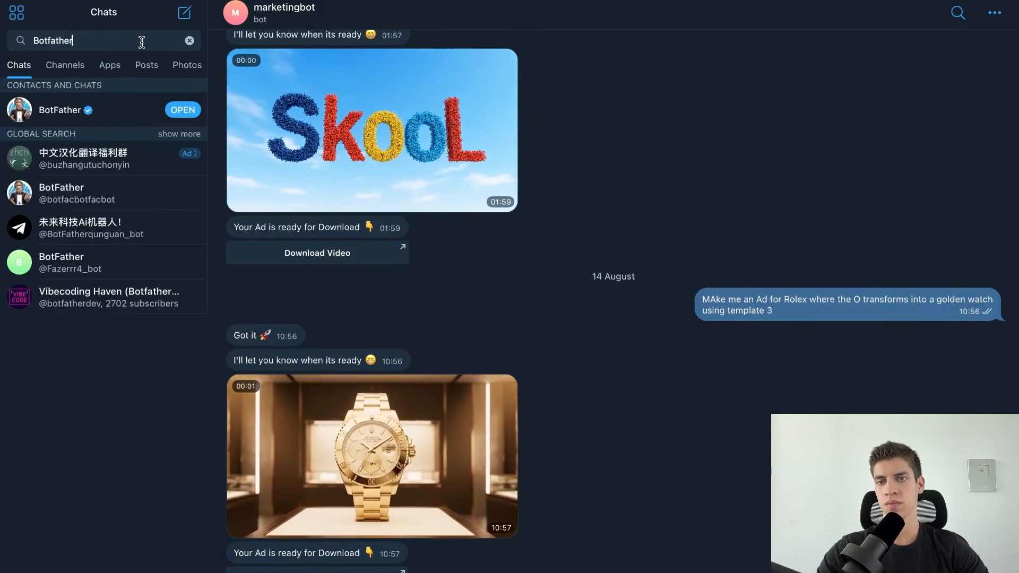
{"action": "left_click", "coordinate": [182, 110]}
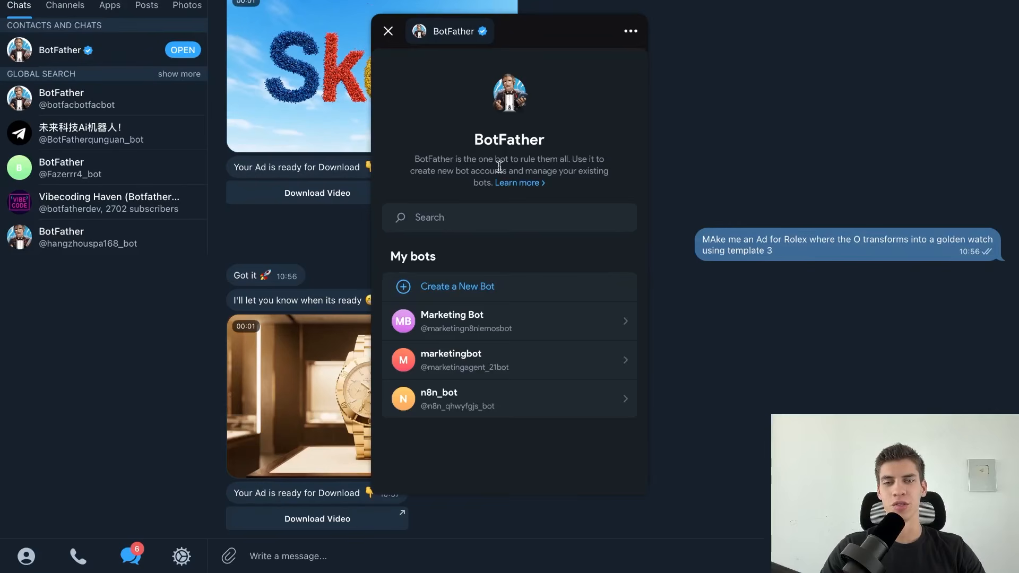
{"action": "left_click", "coordinate": [540, 330]}
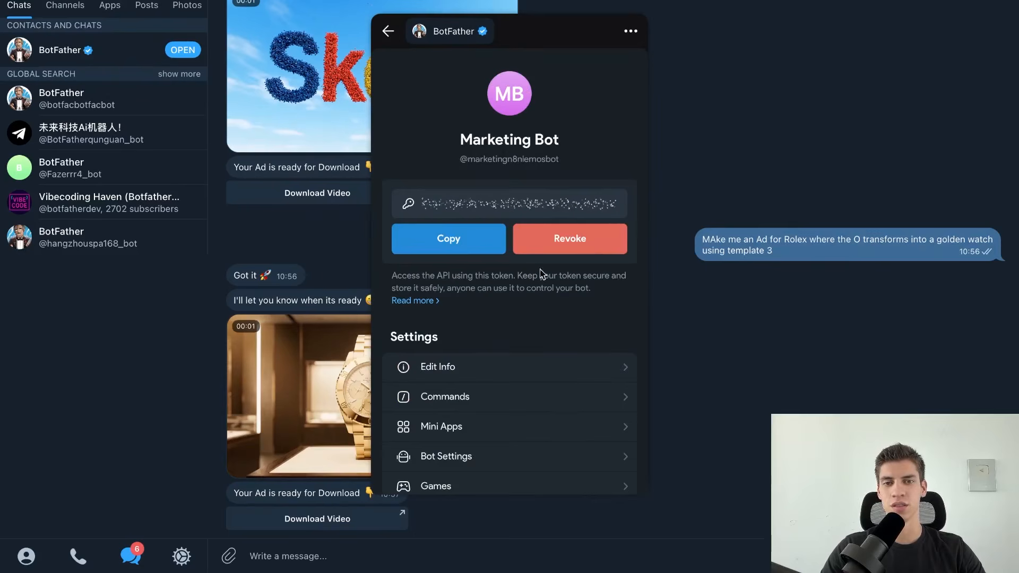
{"action": "left_click", "coordinate": [523, 159]}
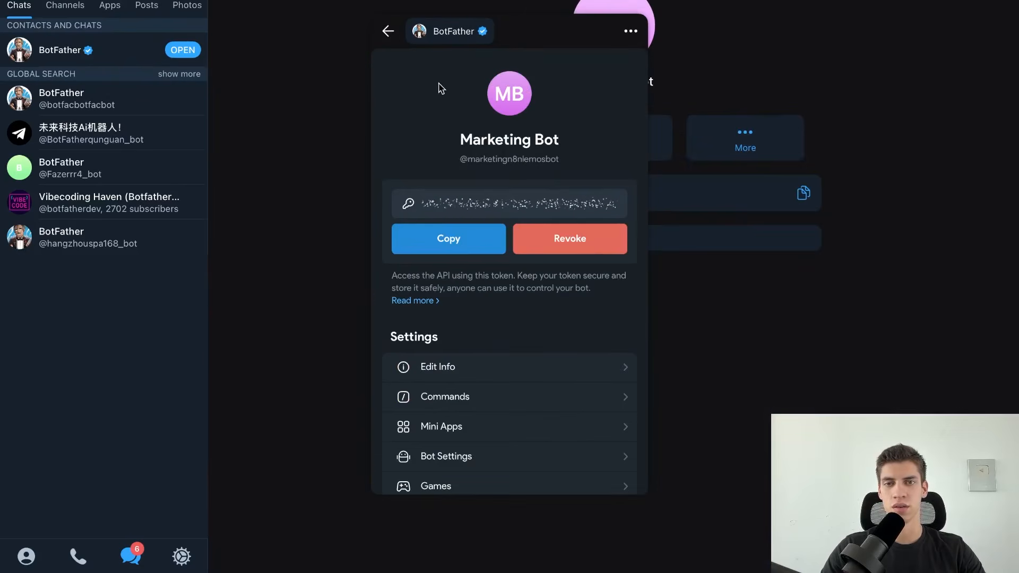
{"action": "left_click", "coordinate": [390, 33]}
{"action": "left_click", "coordinate": [388, 32]}
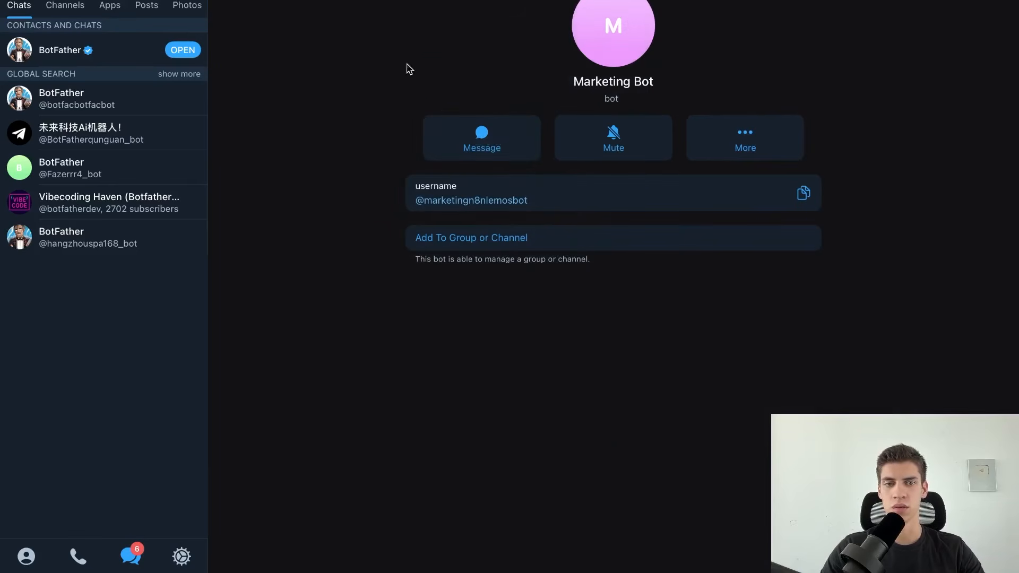
{"action": "left_click", "coordinate": [485, 139]}
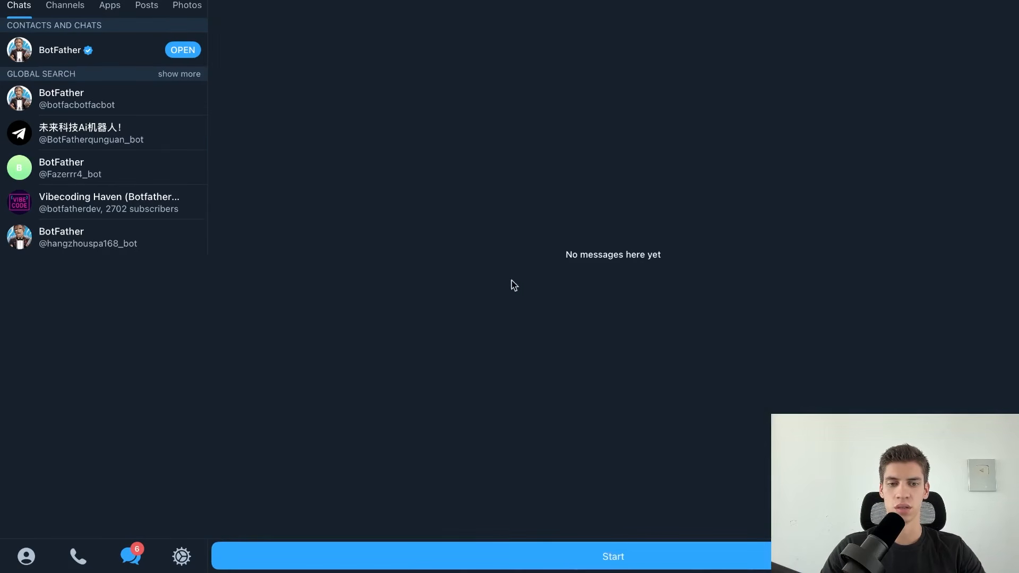
{"action": "left_click", "coordinate": [528, 552]}
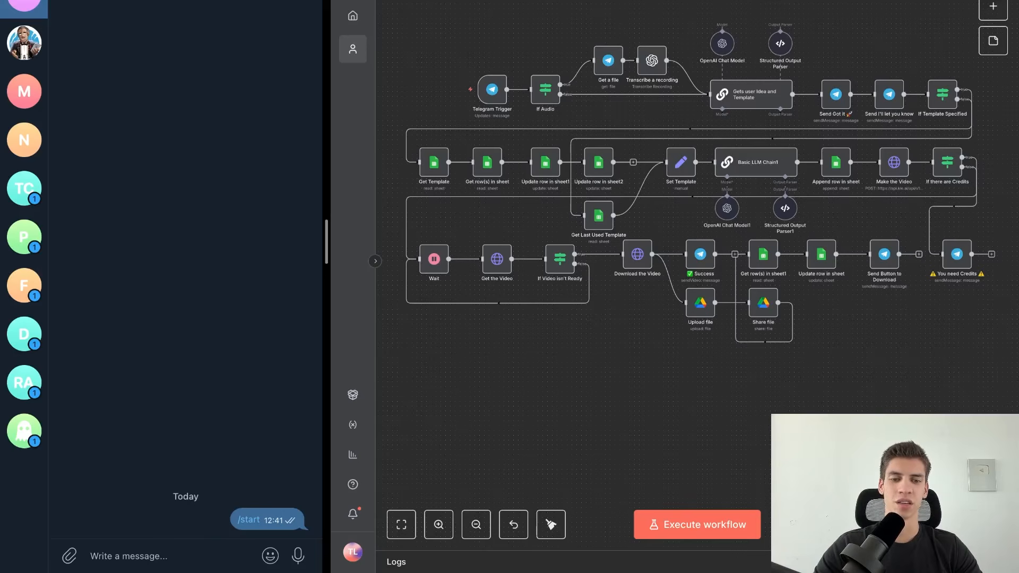
Execute the workflow and send the bot "Make me an ad for adidas where the logo becomes the slipers using template 2"
{"action": "left_click", "coordinate": [711, 524]}
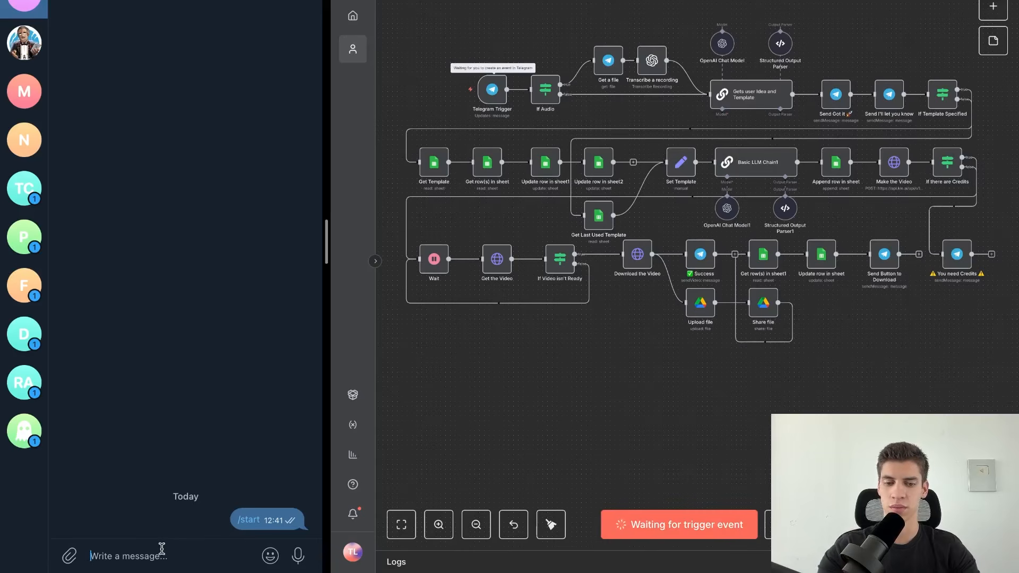
{"action": "type", "text": "Make me an ad for adid"}
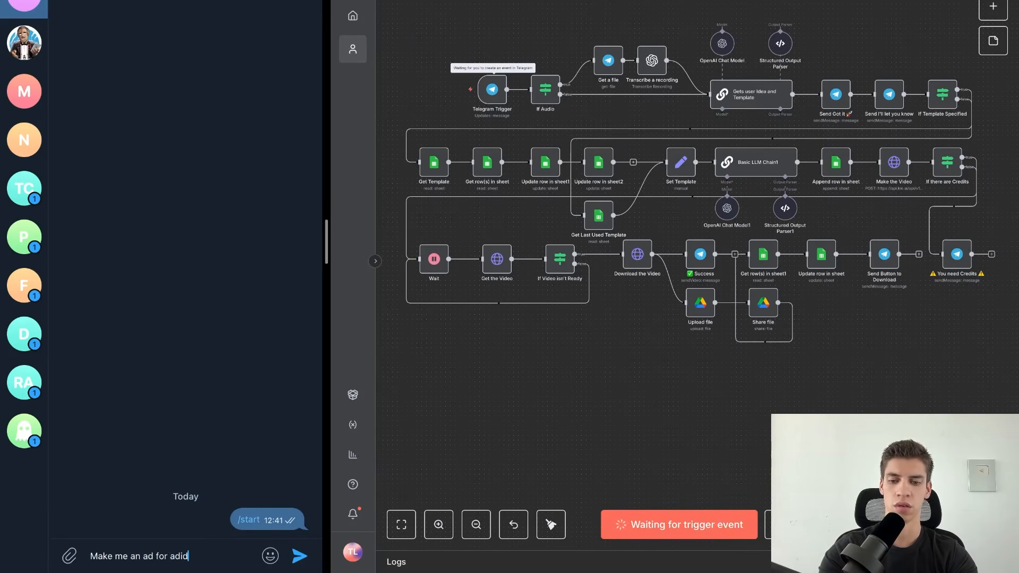
{"action": "type", "text": "as where the logo becomes"}
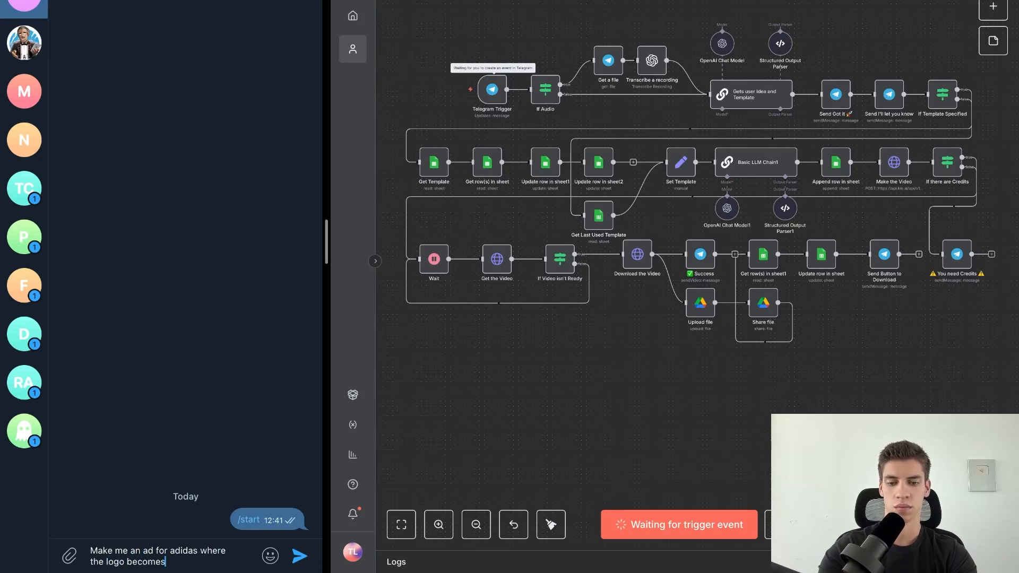
{"action": "type", "text": " the slipers using template 2"}
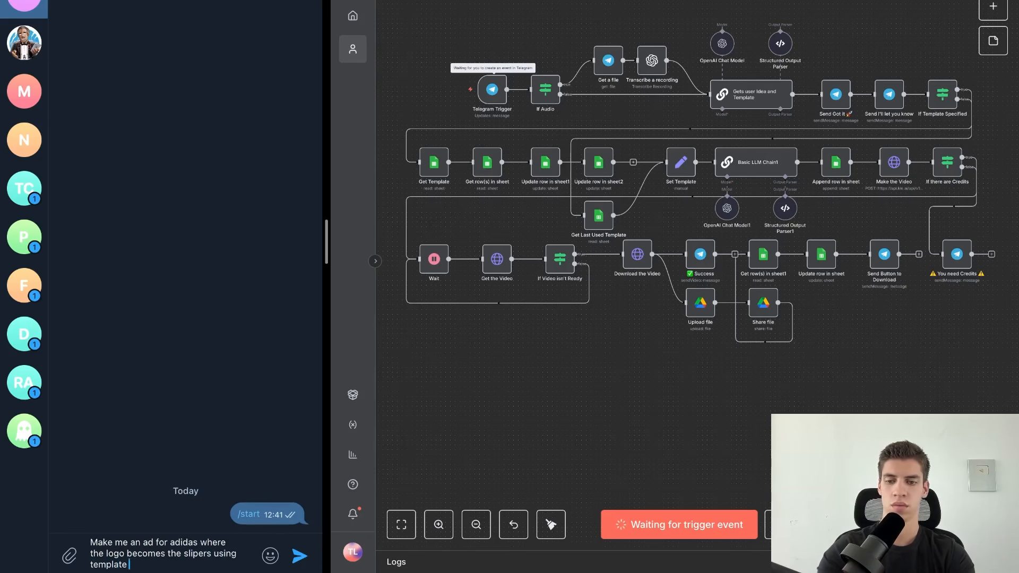
{"action": "key", "text": "Return"}
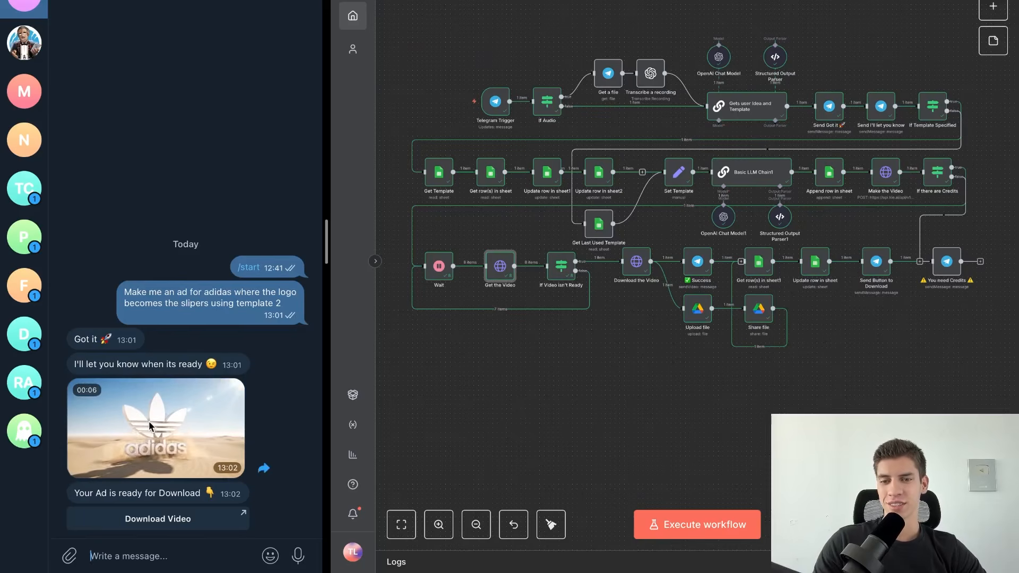
Play the generated adidas ad full size in the Marketing Bot chat and close the player
{"action": "left_click", "coordinate": [202, 424]}
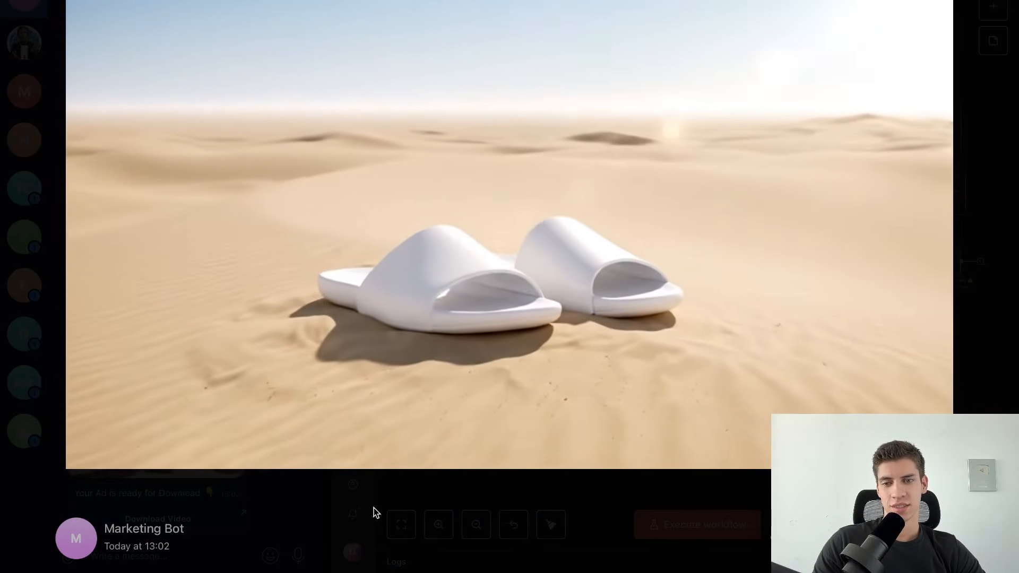
{"action": "left_click", "coordinate": [378, 514]}
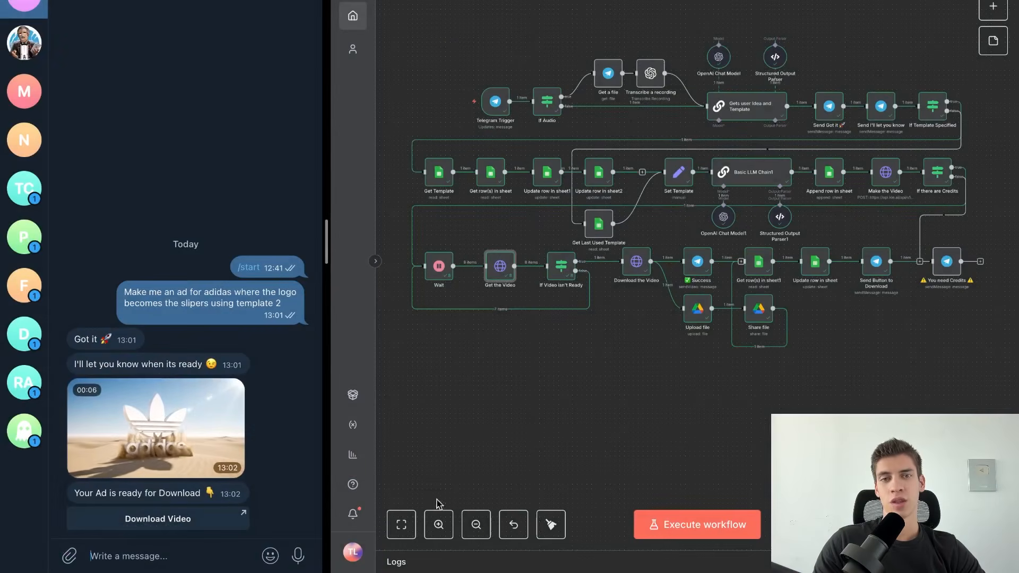
{"action": "key", "text": "ctrl+Right"}
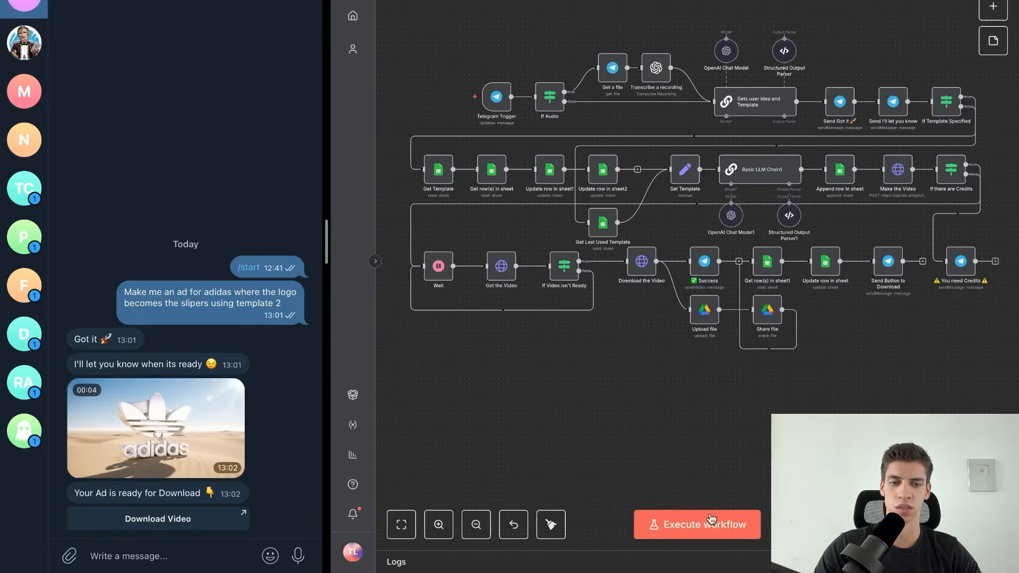
Execute the workflow again and send the bot the message "Make me another ad" without specifying a template
{"action": "left_click", "coordinate": [711, 520]}
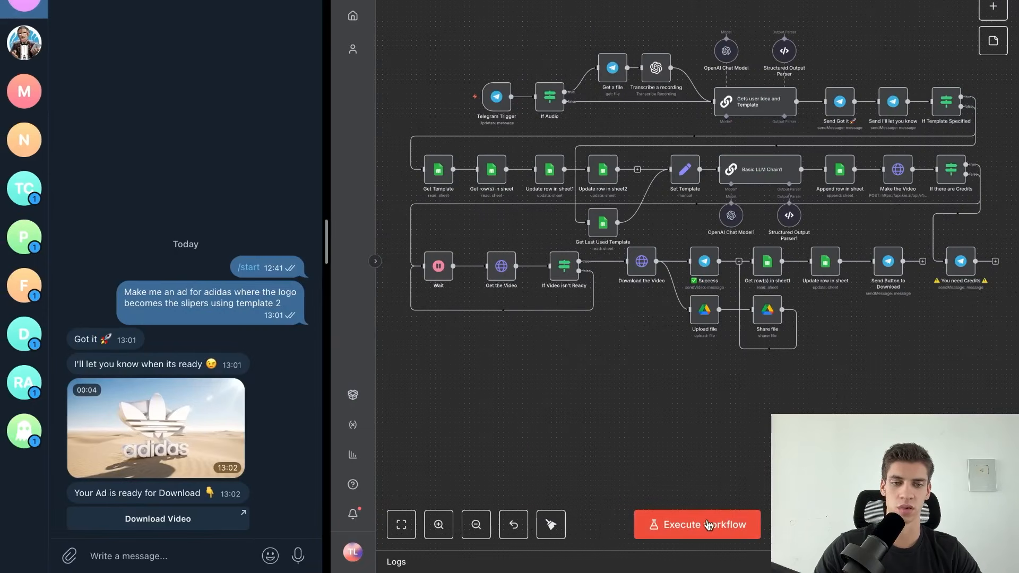
{"action": "left_click", "coordinate": [175, 555]}
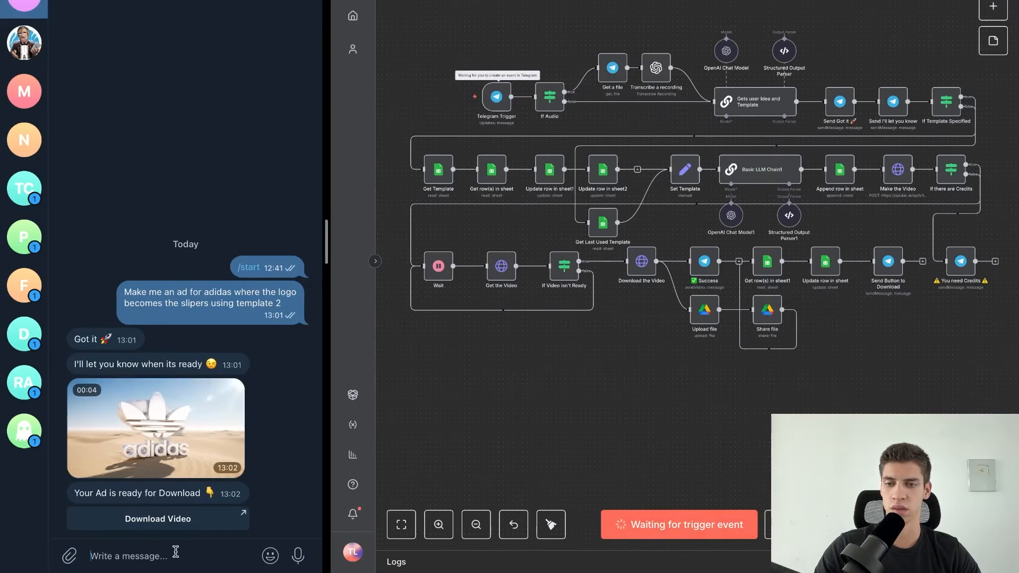
{"action": "type", "text": "Make"}
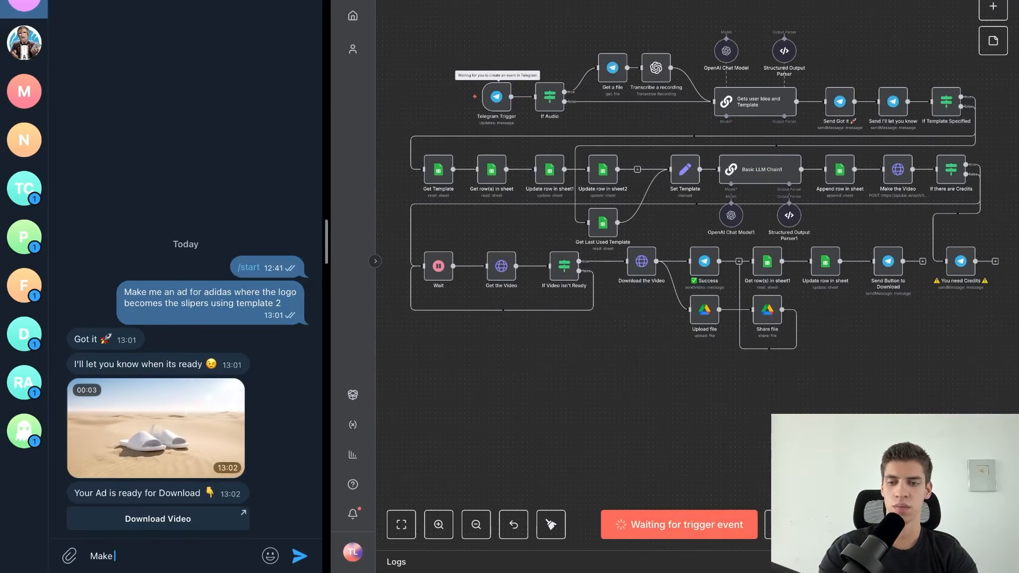
{"action": "type", "text": " me another ad"}
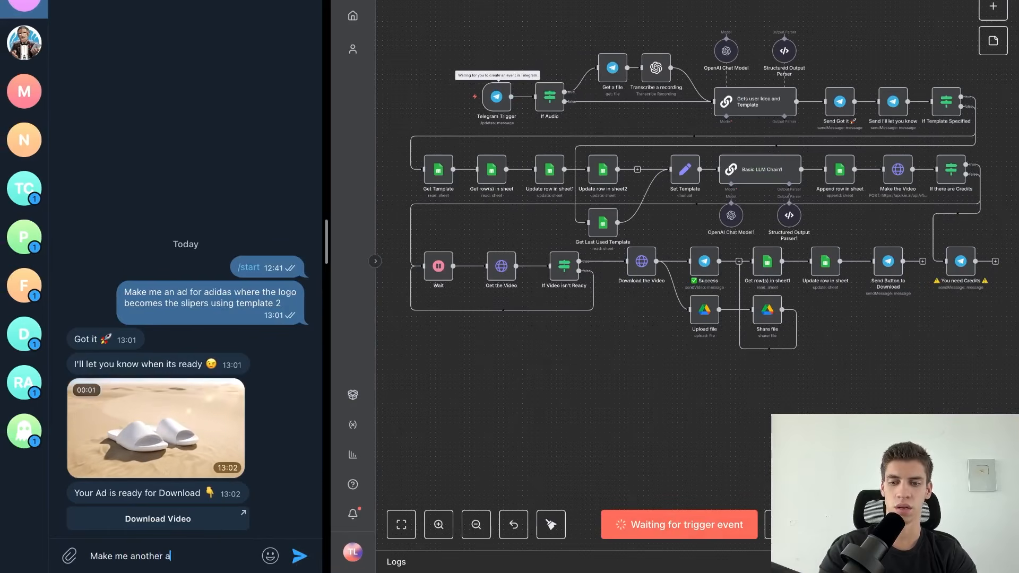
{"action": "key", "text": "Return"}
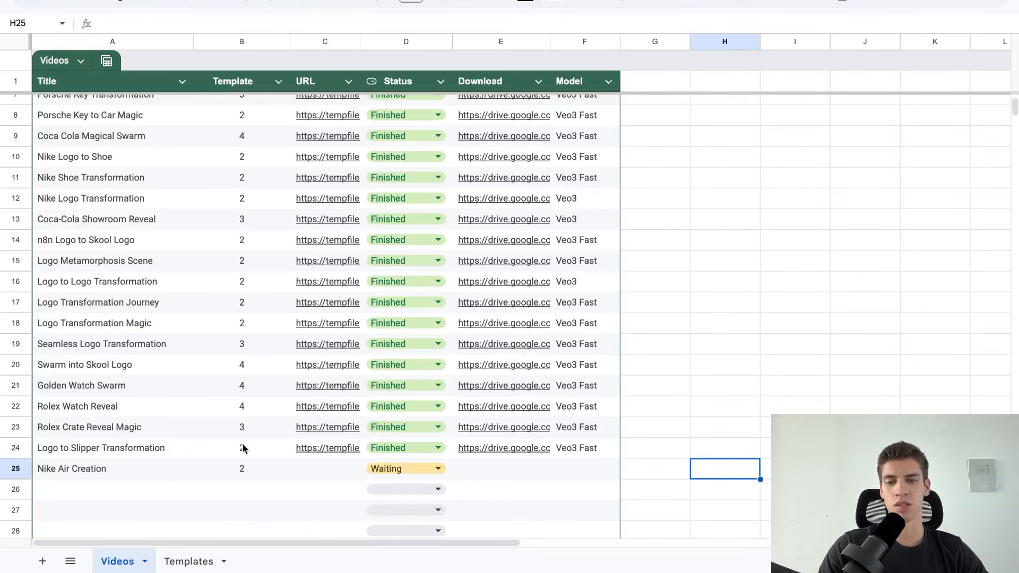
In the Google Sheets Videos table, clear the Nike Air Creation entry in row 25 from Title through Download
{"action": "left_click", "coordinate": [177, 452]}
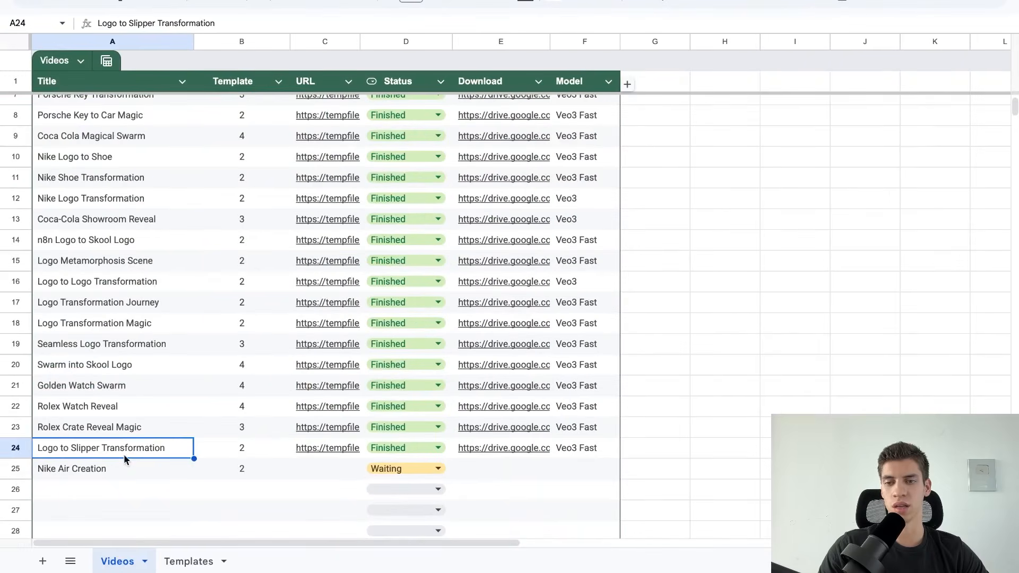
{"action": "left_click", "coordinate": [119, 472]}
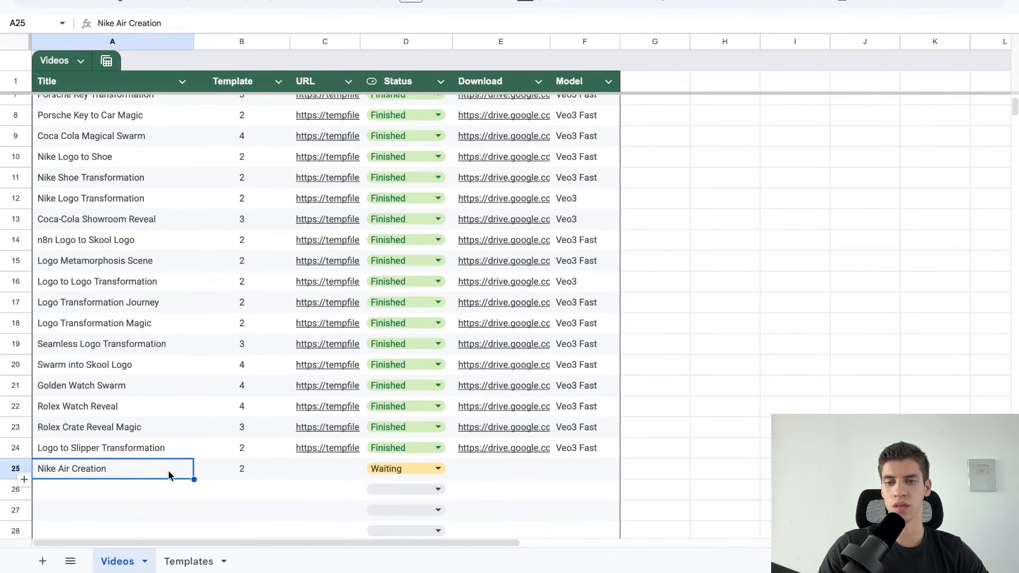
{"action": "left_click", "coordinate": [208, 485]}
{"action": "left_click_drag", "start_coordinate": [137, 470], "coordinate": [533, 478]}
{"action": "key", "text": "Delete"}
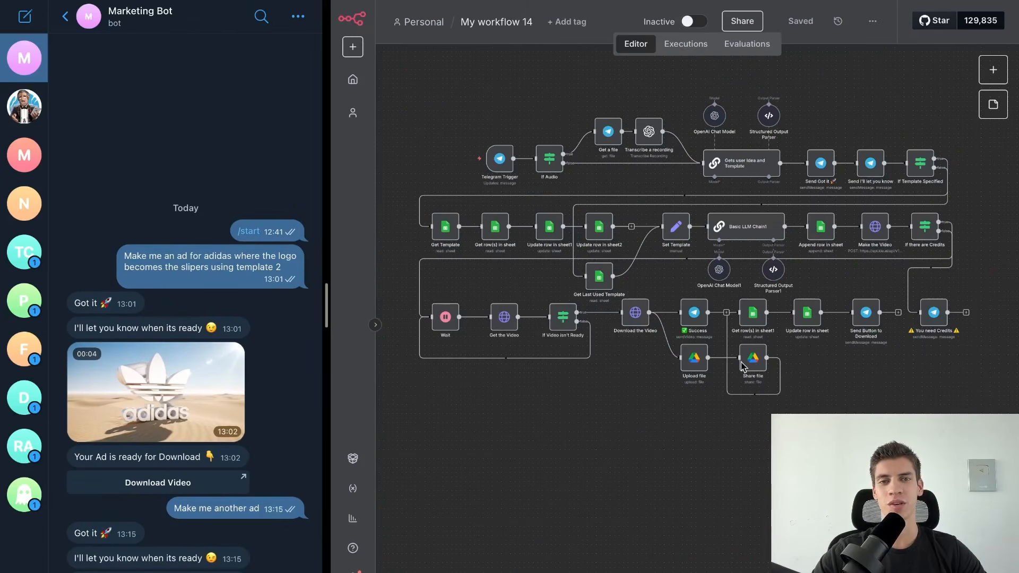
Rename the workflow "Marketing Agent" and activate it
{"action": "left_click", "coordinate": [501, 23]}
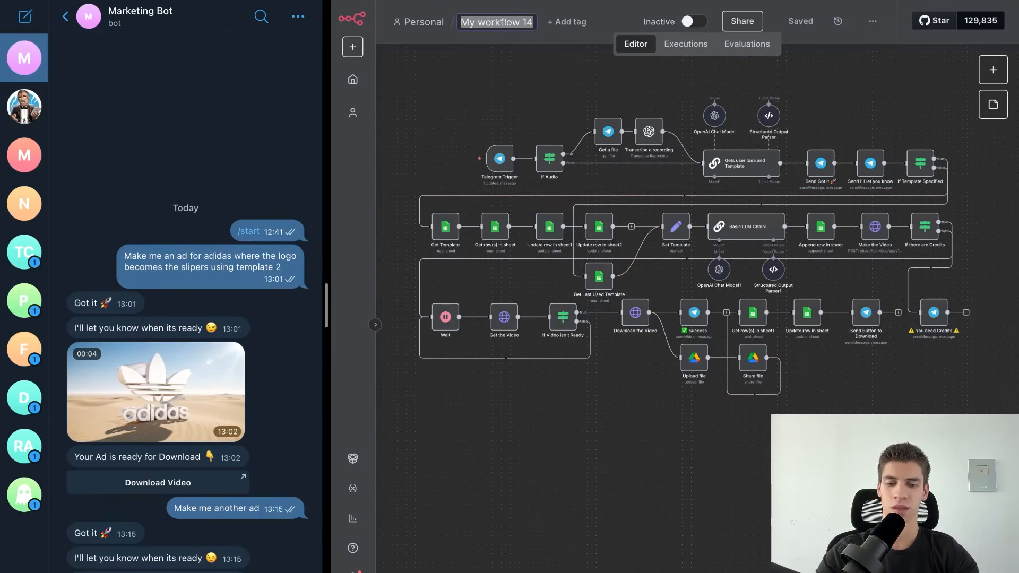
{"action": "type", "text": "Marketin"}
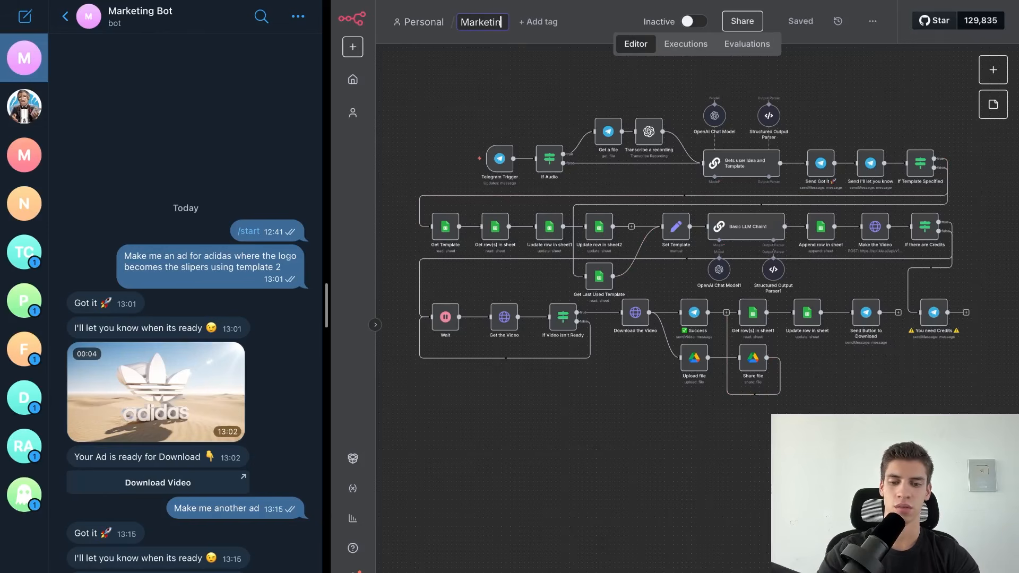
{"action": "type", "text": "g Agent"}
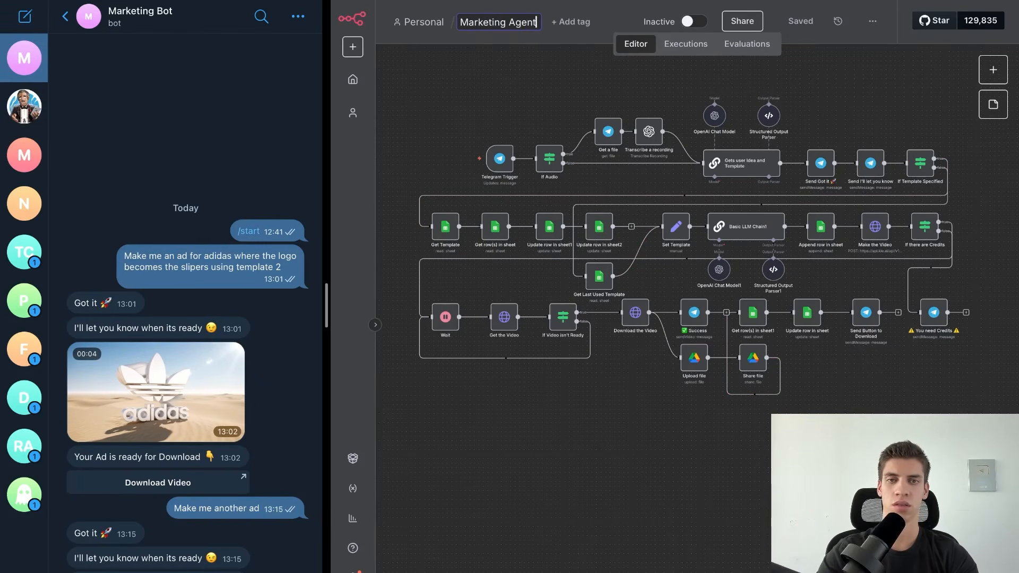
{"action": "key", "text": "Return"}
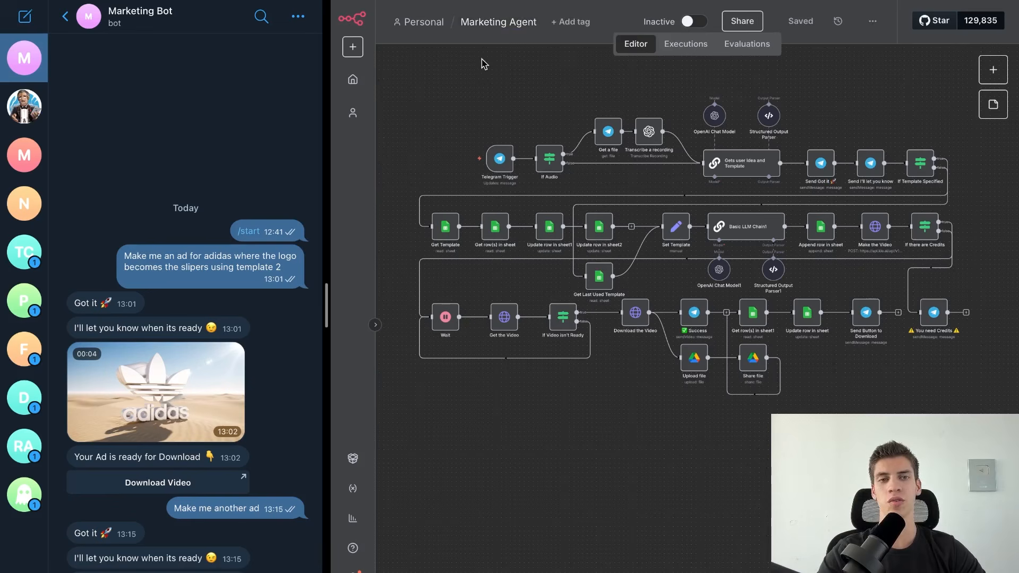
{"action": "left_click", "coordinate": [694, 21]}
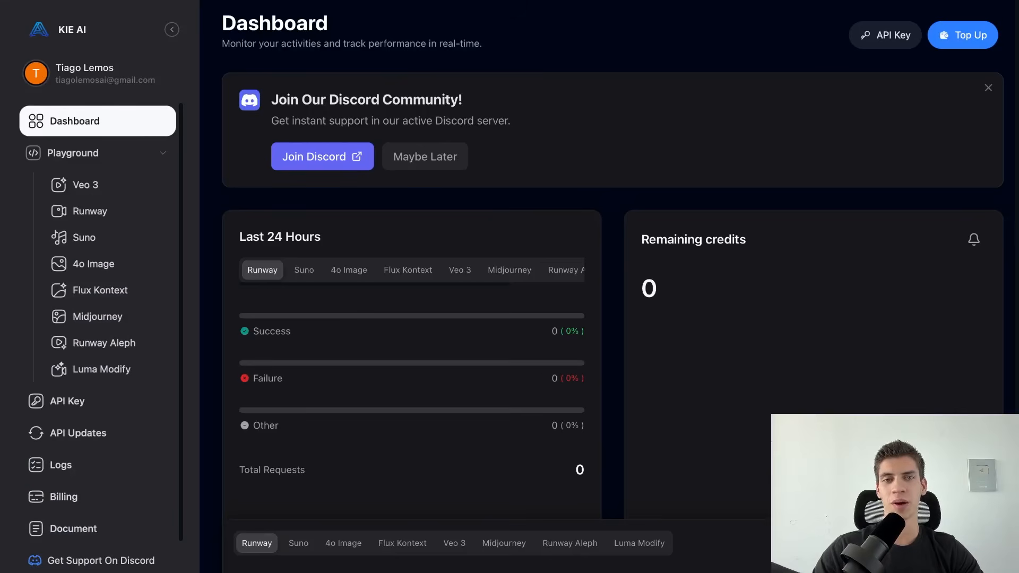
In KIE AI, open the billing page and select the $5 package of 1,000 credits
{"action": "left_click", "coordinate": [118, 496]}
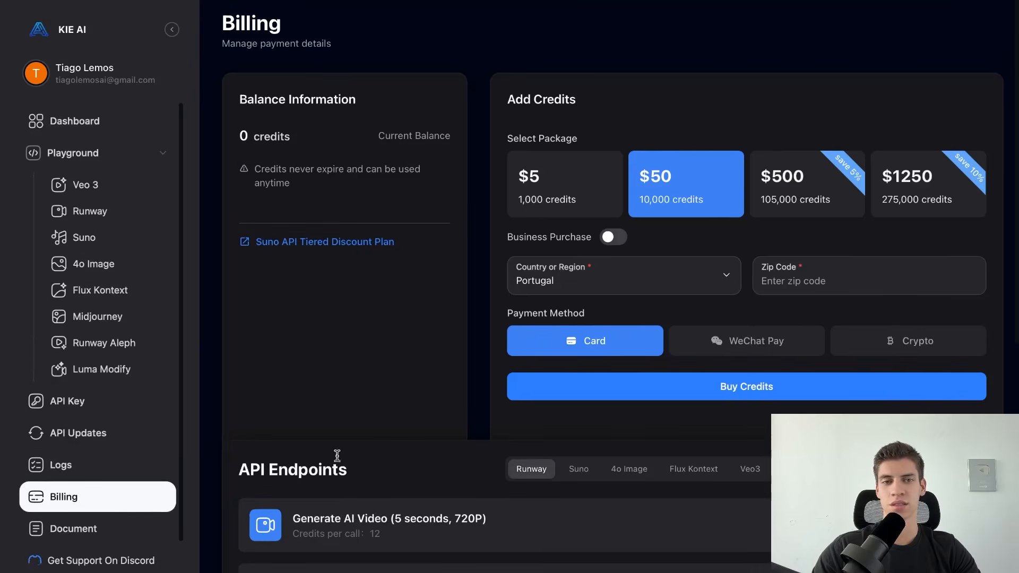
{"action": "left_click", "coordinate": [575, 211]}
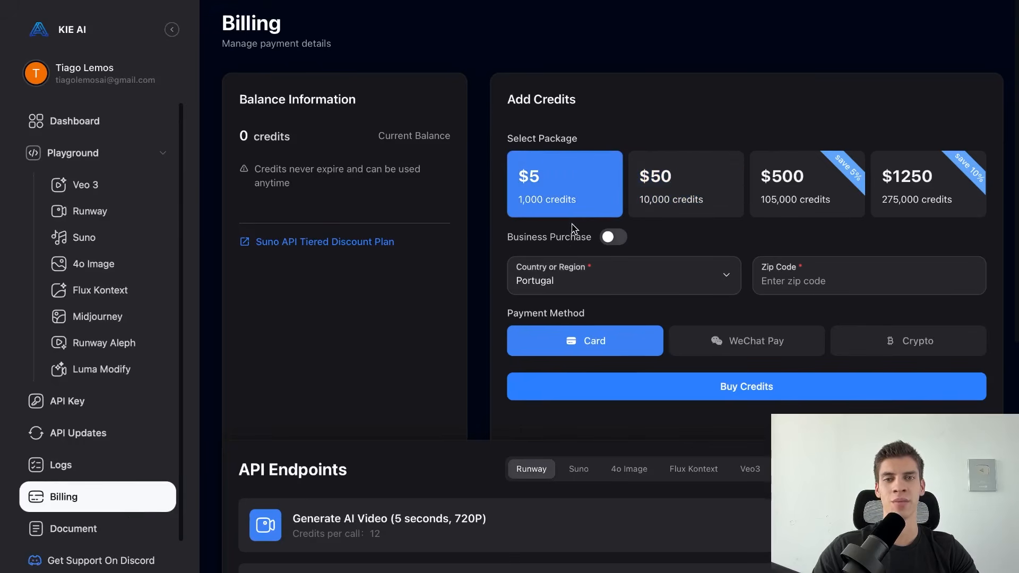